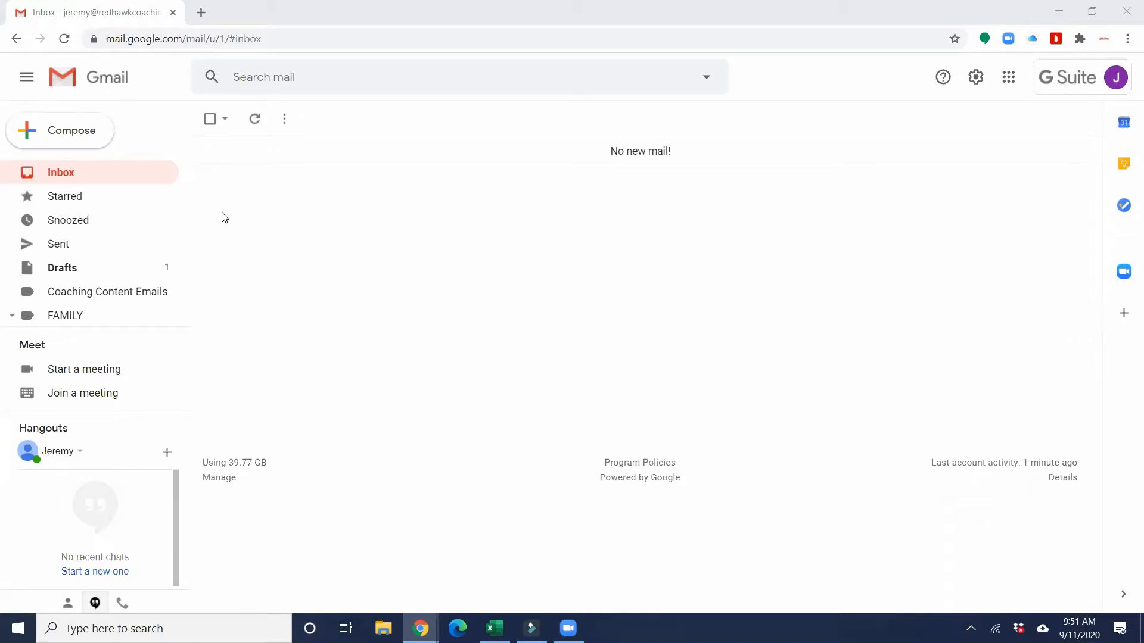
- Start a test message to preview the current signature, then close the draft
click(86, 130)
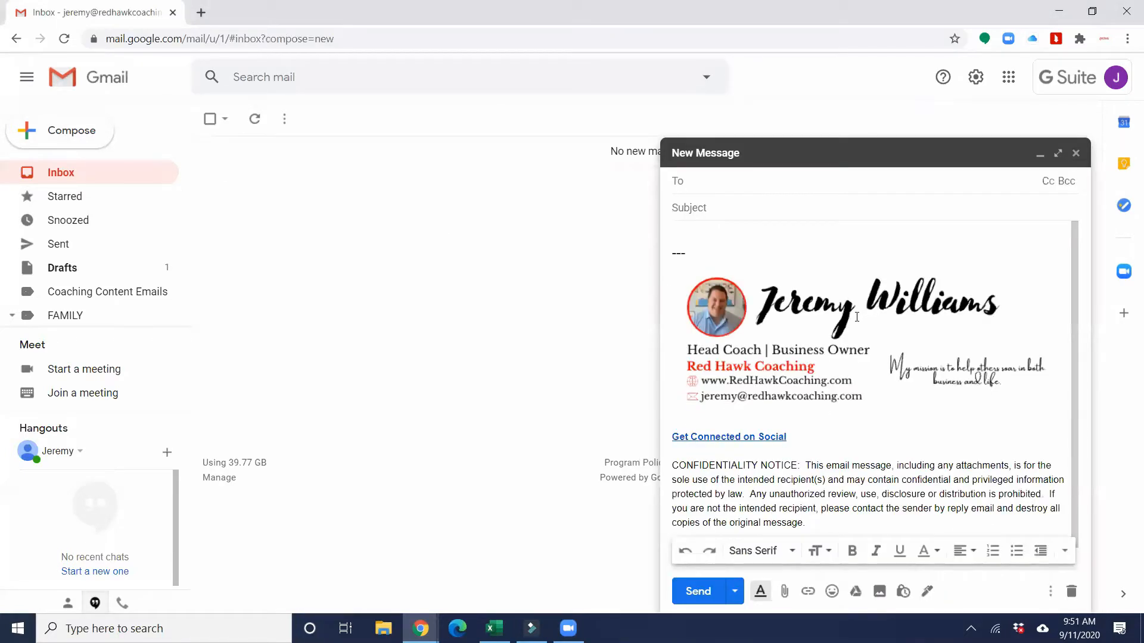
scroll(853, 322, down, 1)
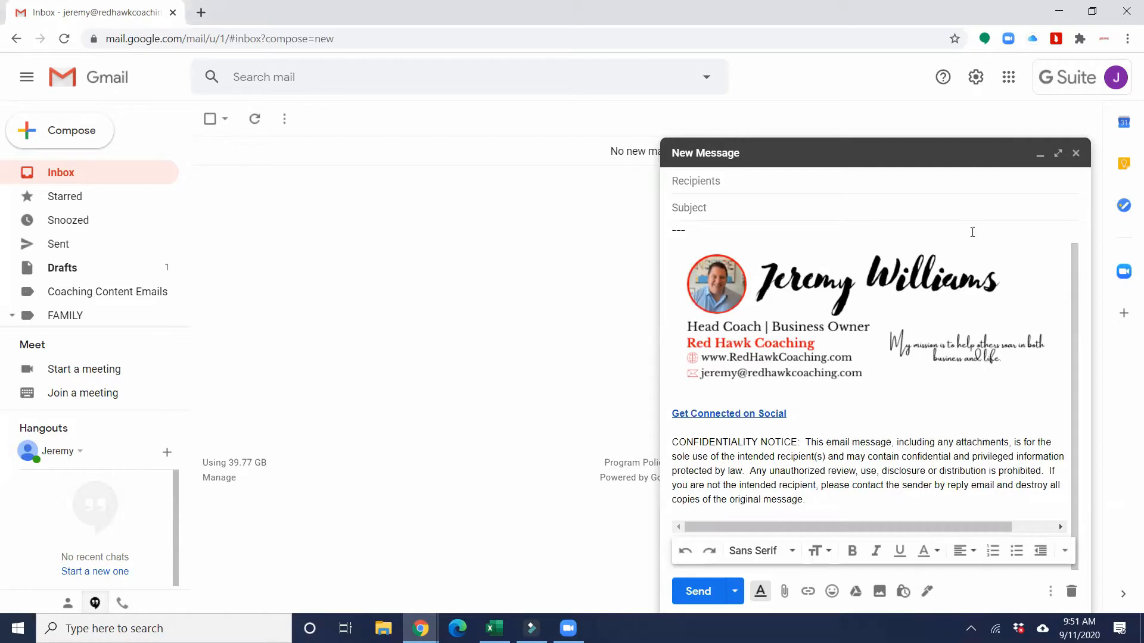
click(1076, 154)
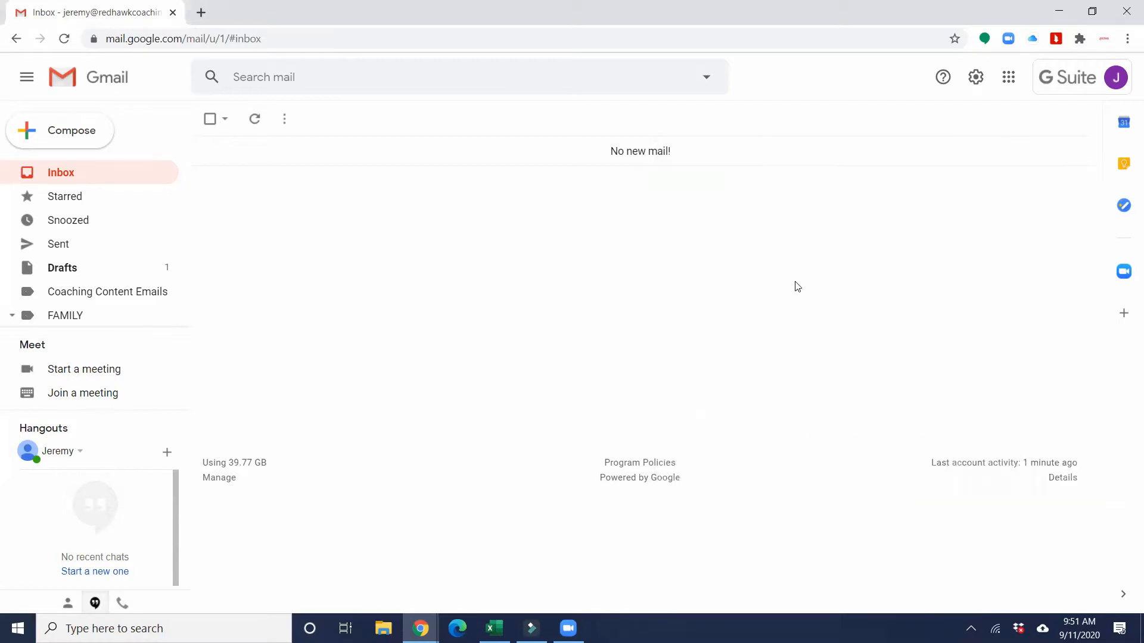
- Open Gmail's full settings page and scroll down to the Signature section
click(977, 82)
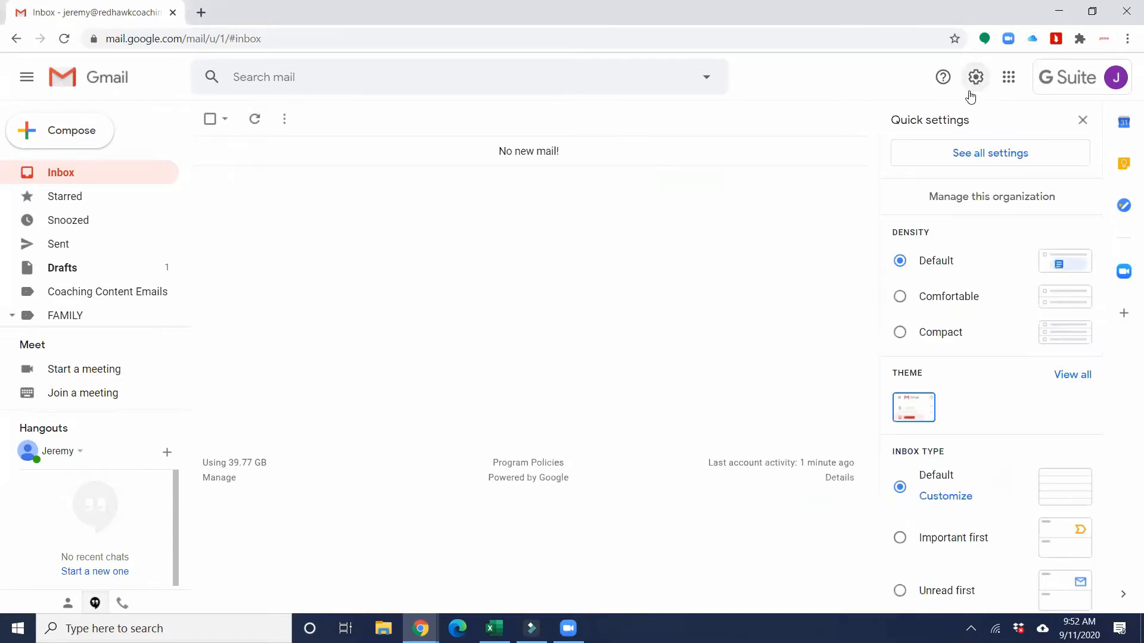
click(994, 156)
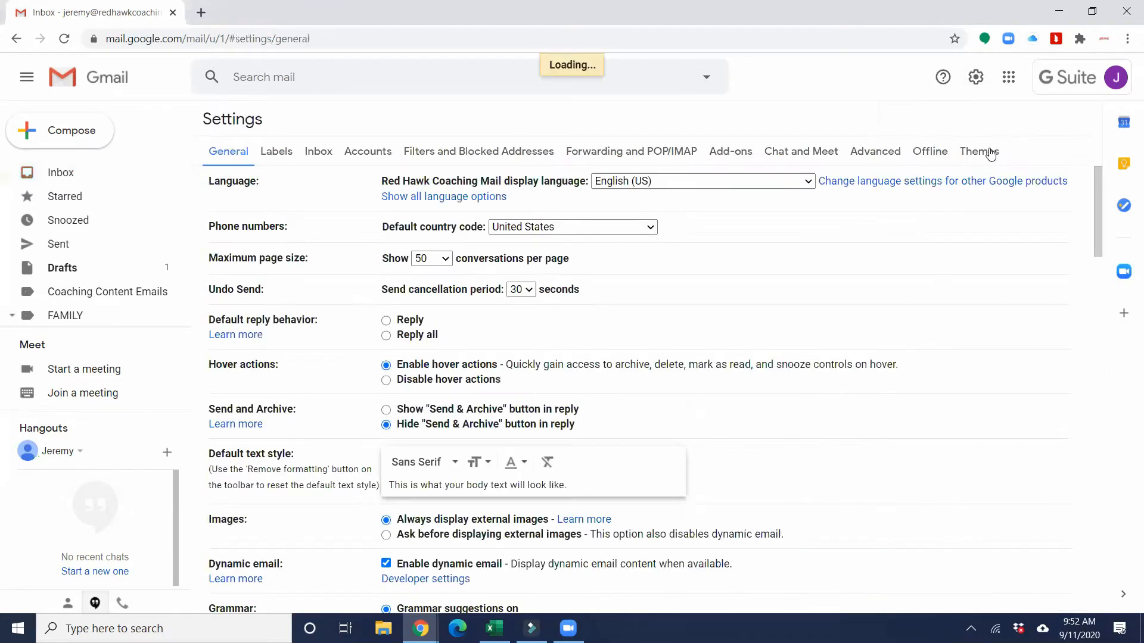
scroll(747, 214, down, 1)
scroll(747, 214, down, 15)
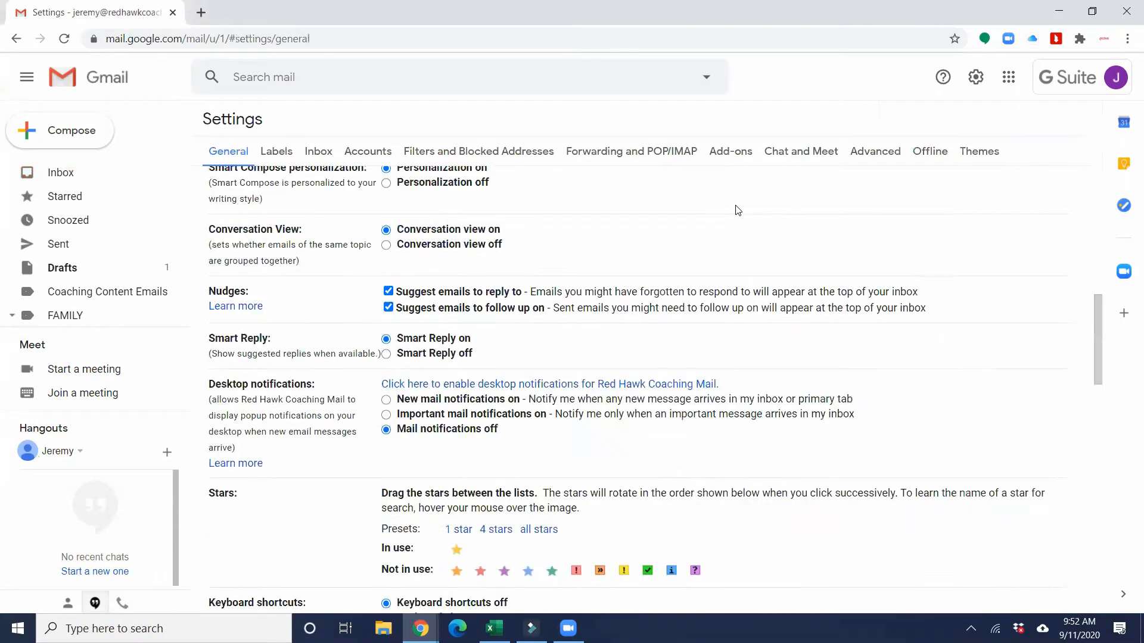
scroll(737, 209, down, 3)
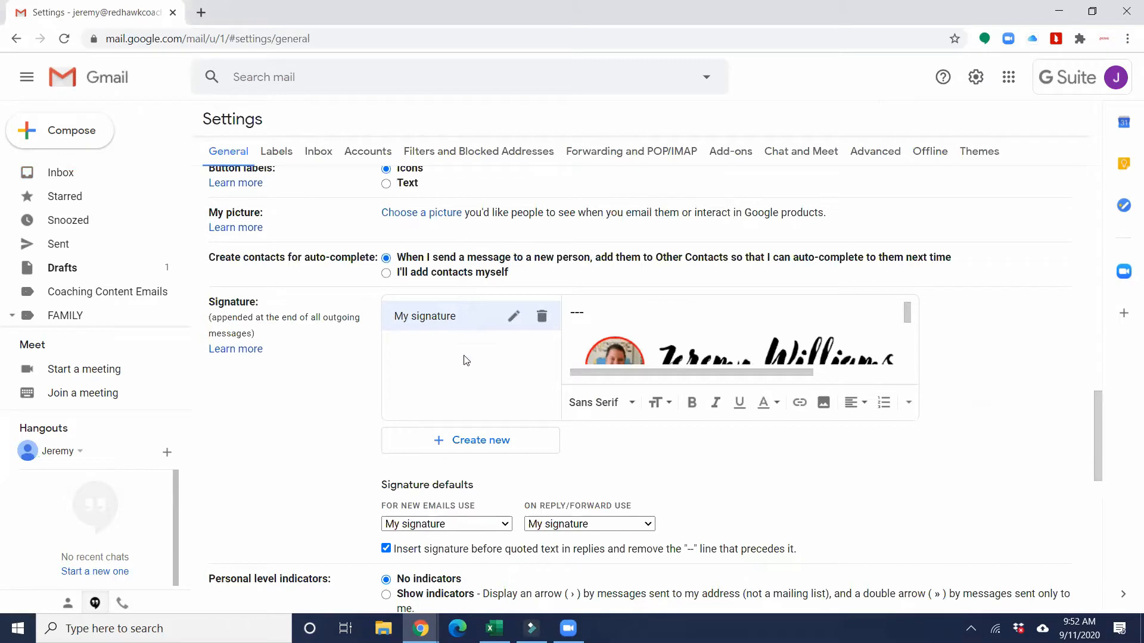
- Create a new signature named 'Explode Program' and place the cursor in its empty editor
click(455, 446)
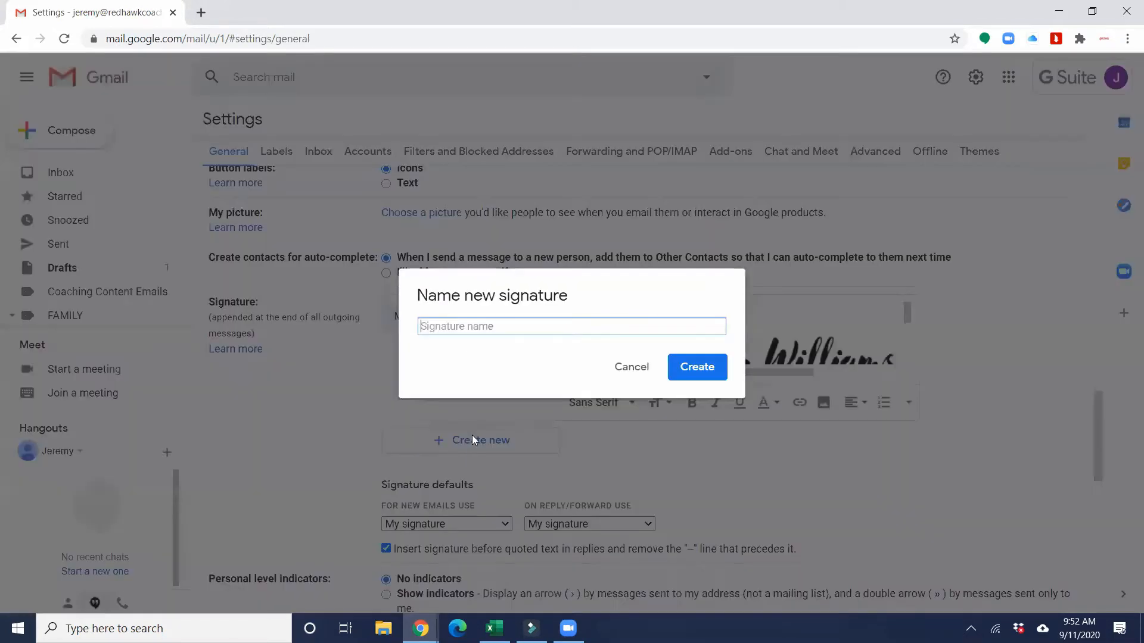
text(Explode Program)
click(683, 366)
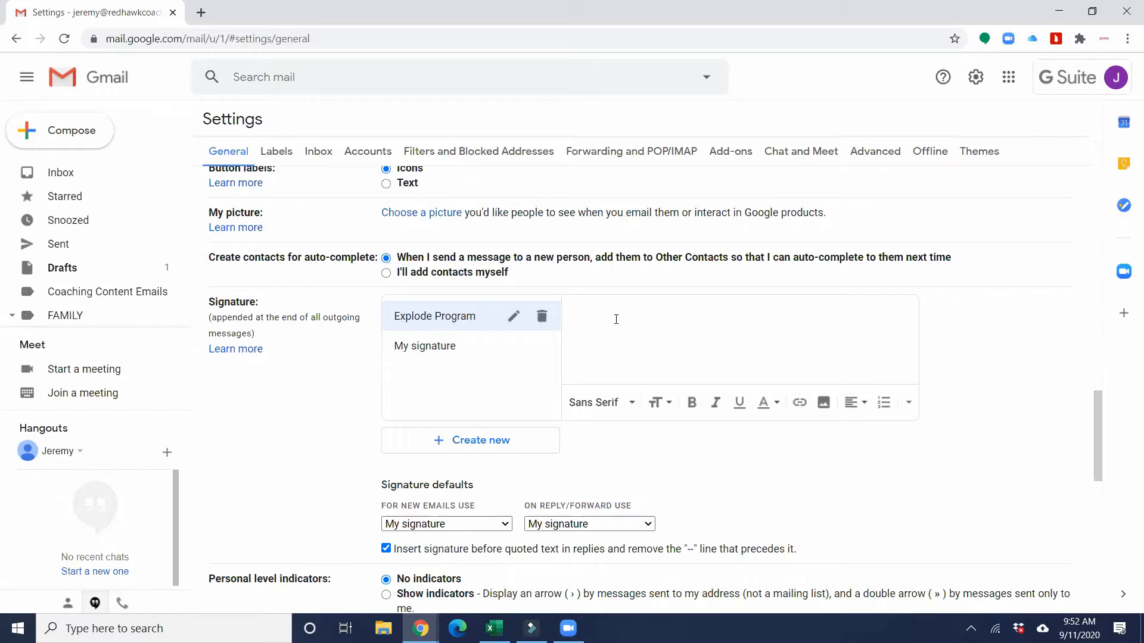
click(614, 317)
- From the Canva home page, create a custom design of 600 × 200 pixels
mouse_move(1078, 28)
mouse_down()
mouse_move(804, 74)
mouse_move(209, 94)
mouse_up()
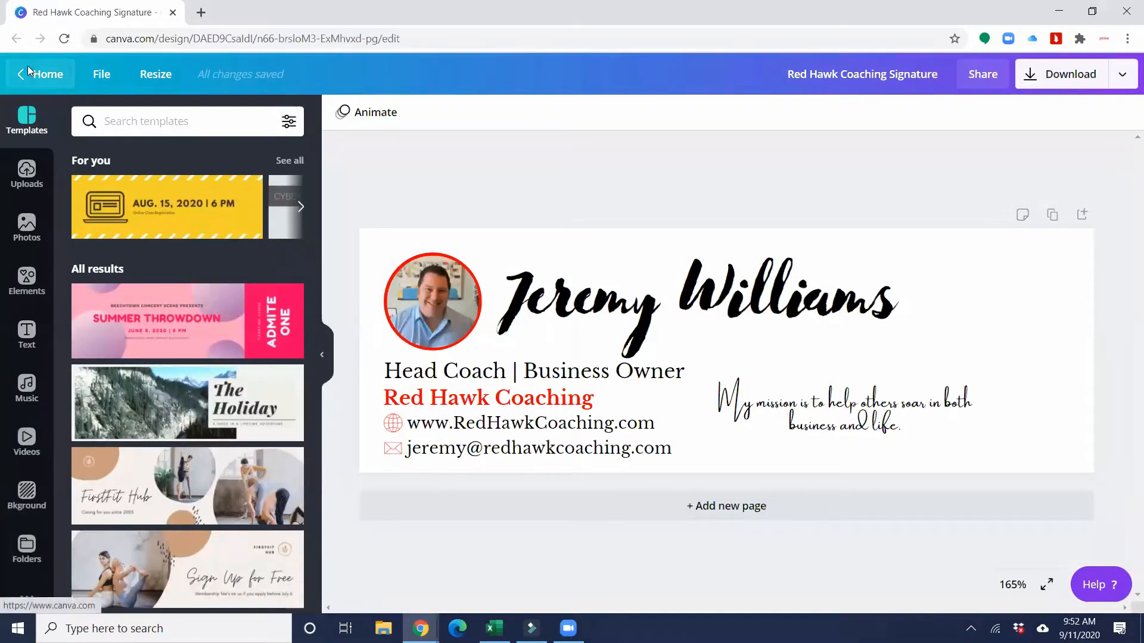
click(36, 73)
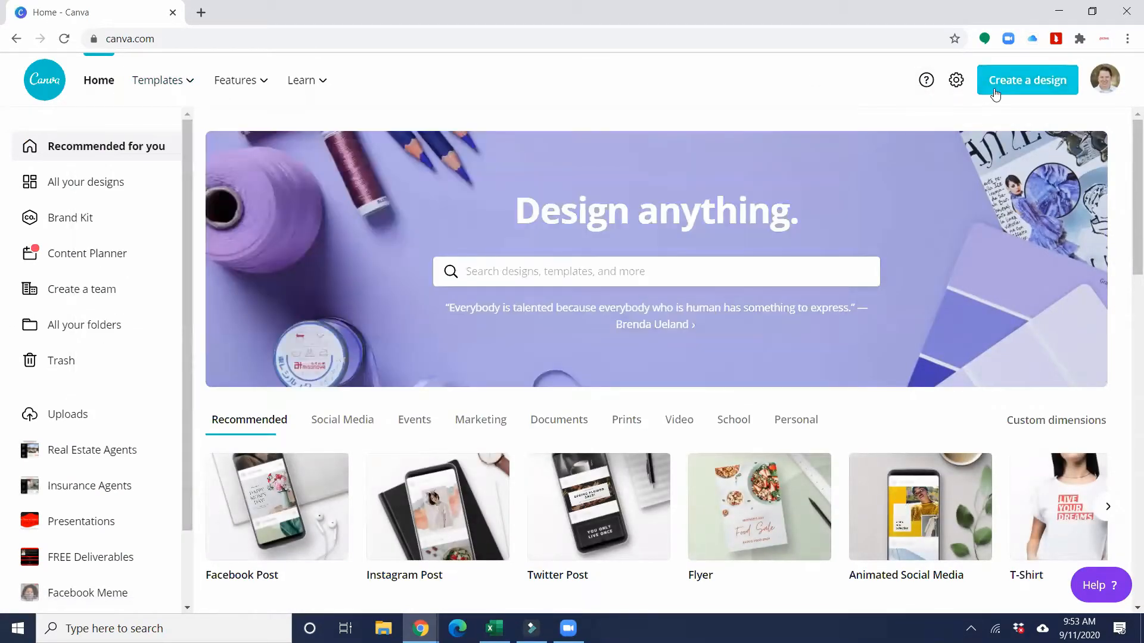
click(995, 90)
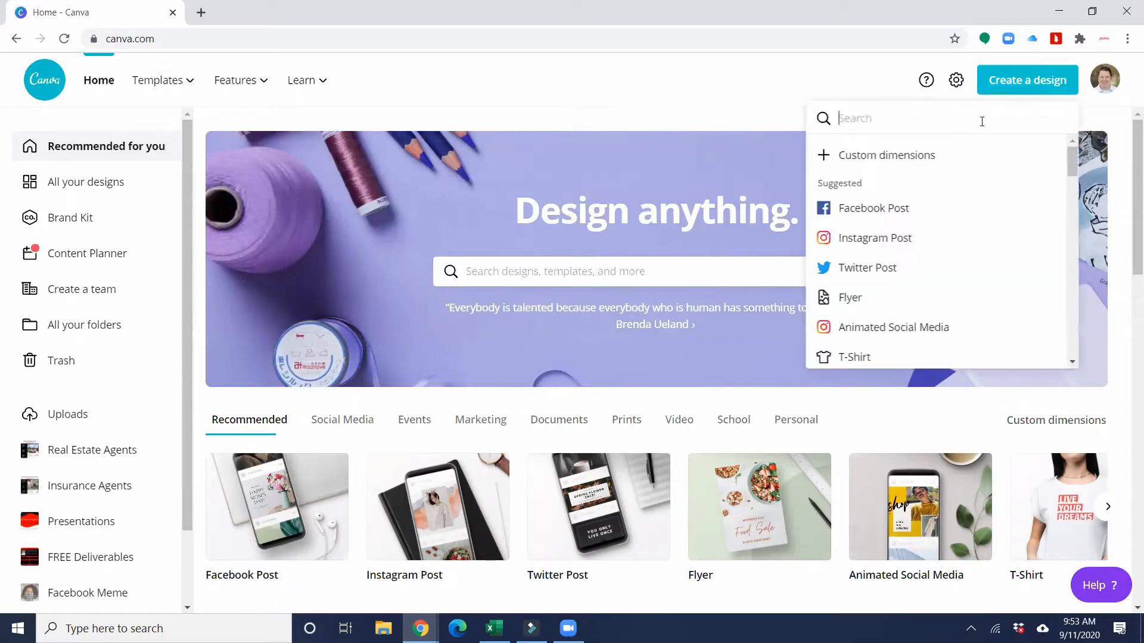
click(856, 156)
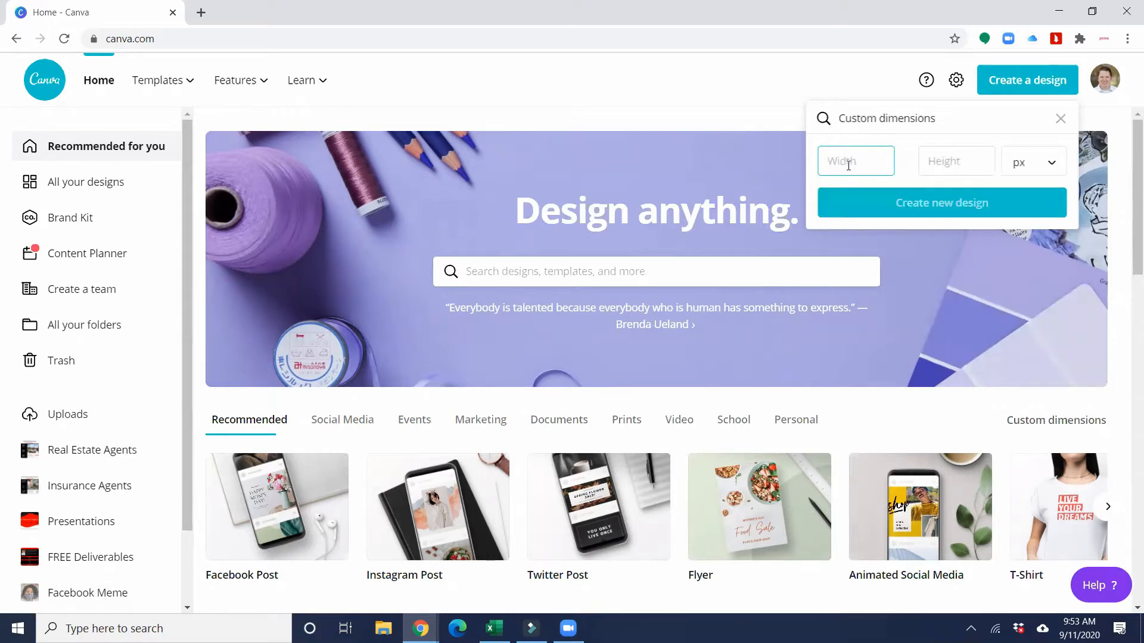
text(600)
key(Tab)
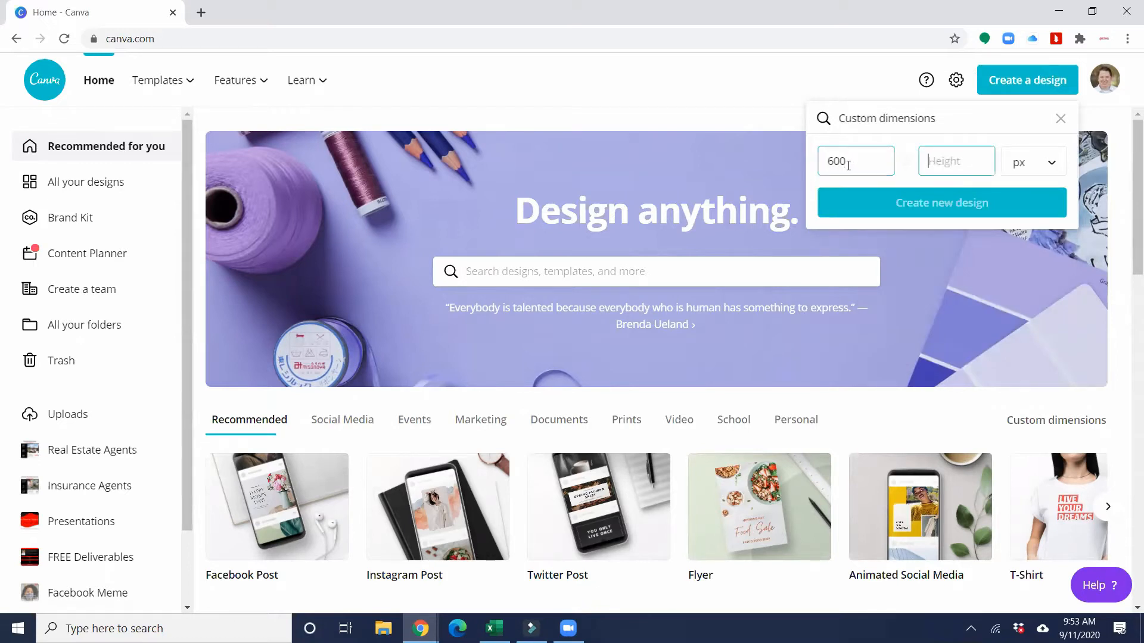
text(200)
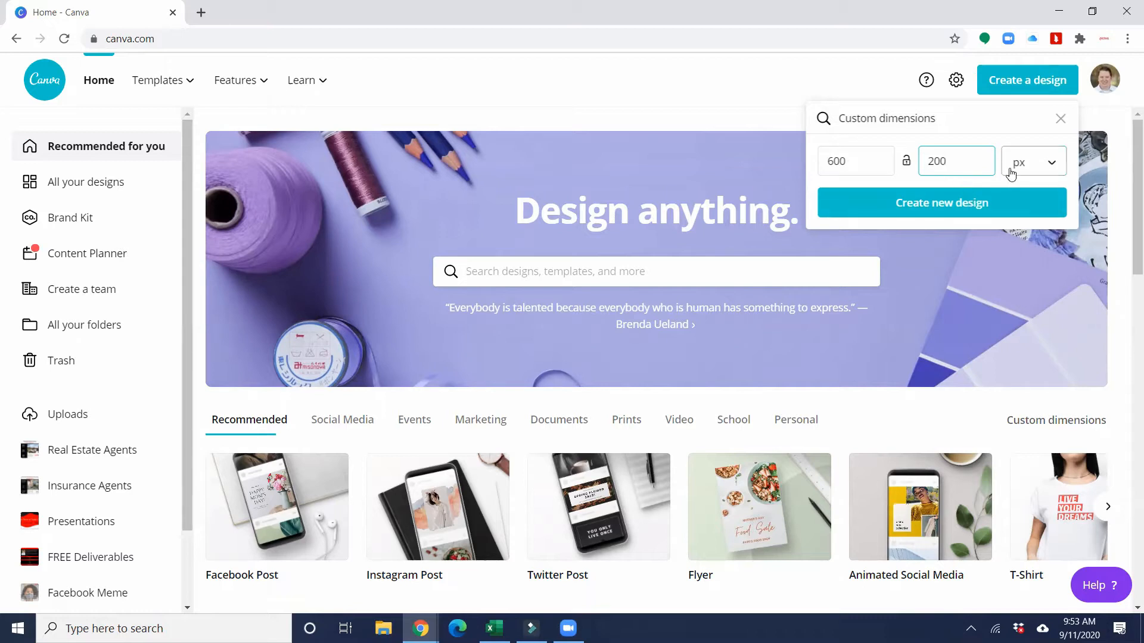
click(1058, 163)
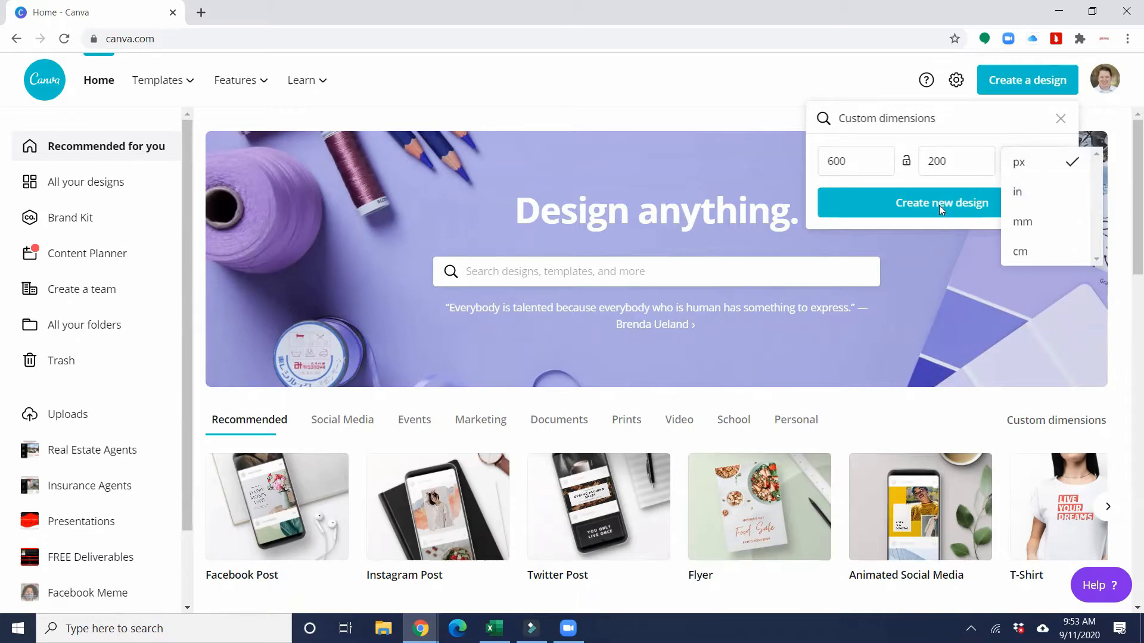
click(917, 209)
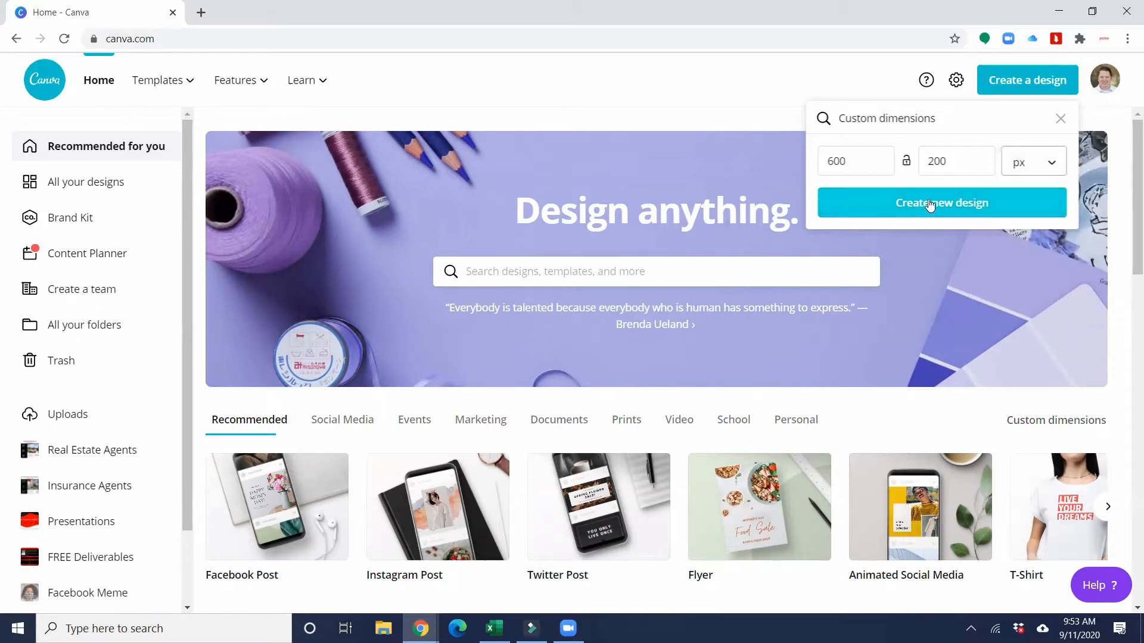
click(930, 205)
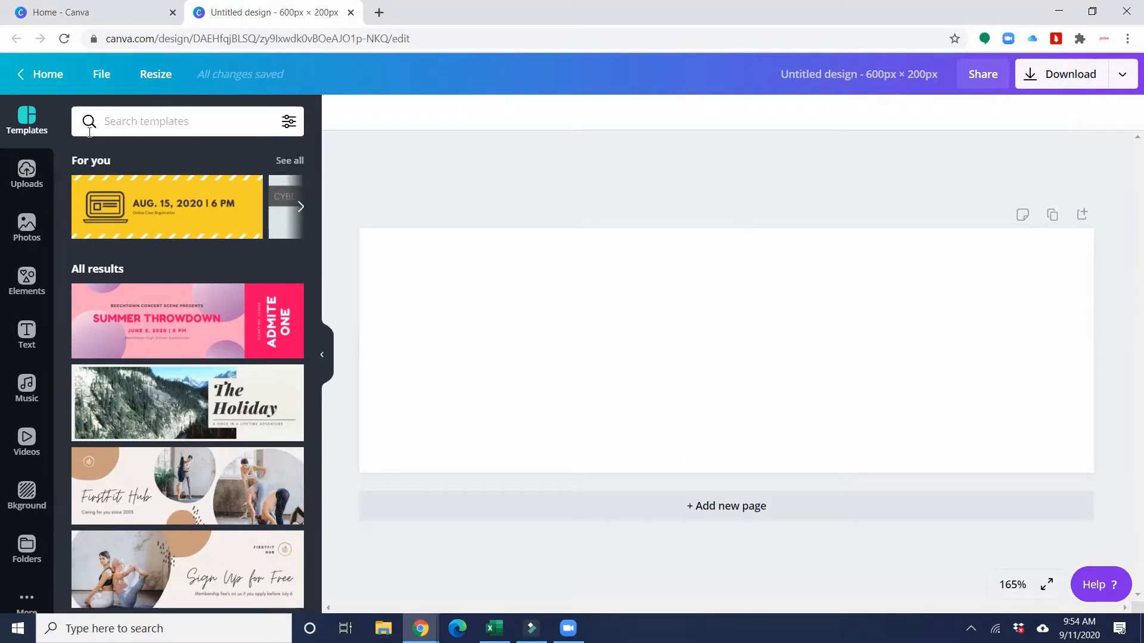
- Add a red circle shape from Elements near the page's upper left
click(27, 280)
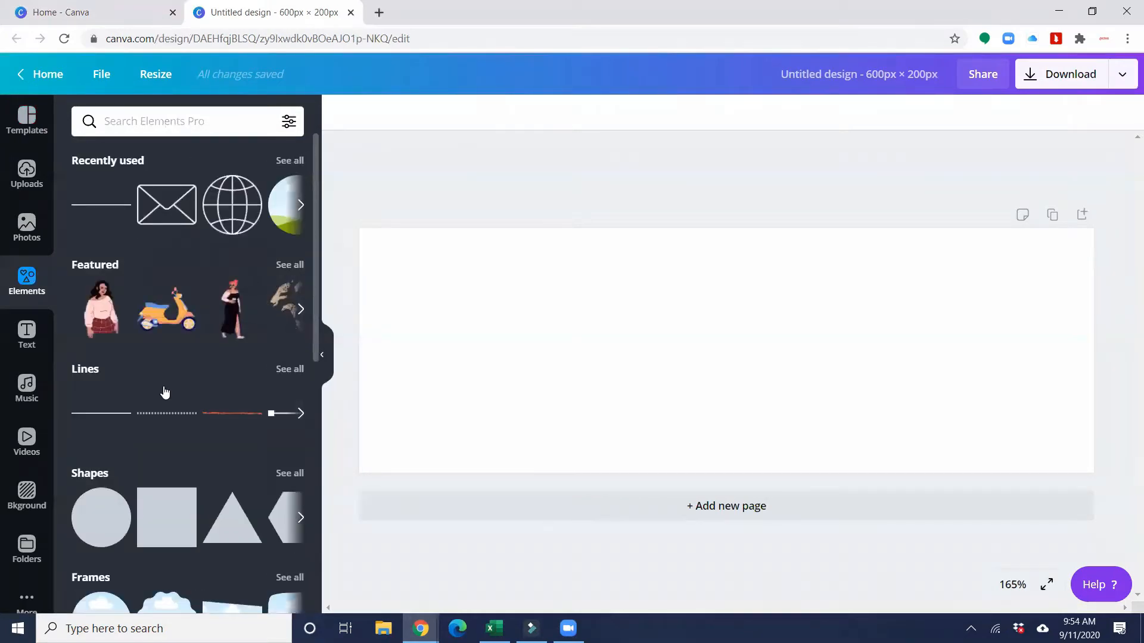
drag(100, 508, 429, 266)
drag(463, 304, 453, 305)
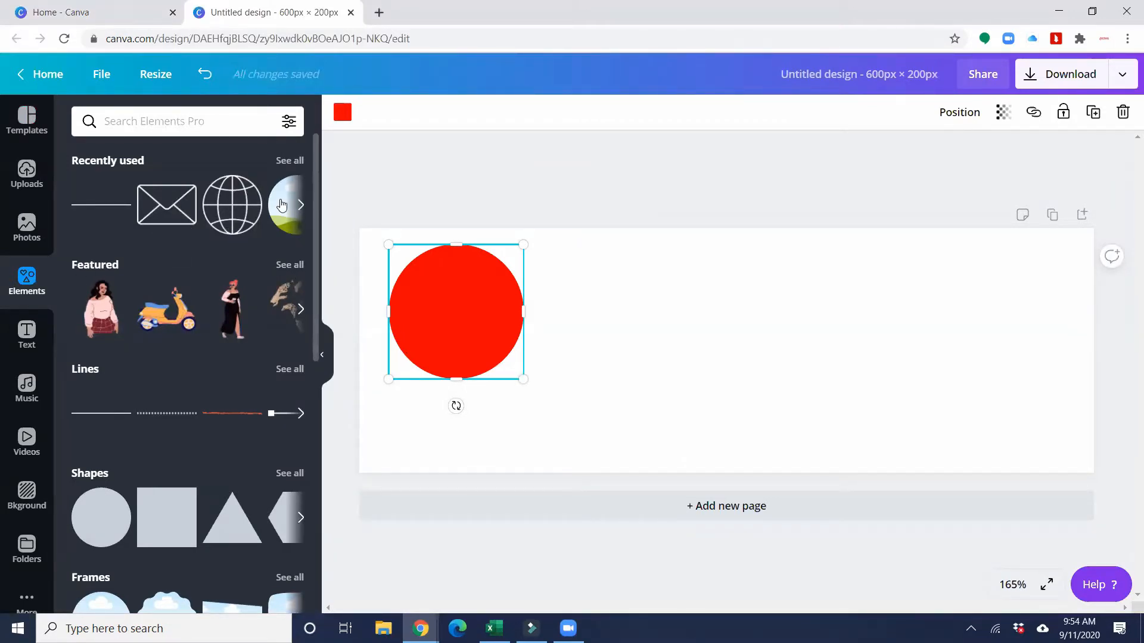
- Place a circular photo frame centred over the red circle so it shows a red ring
drag(281, 206, 399, 256)
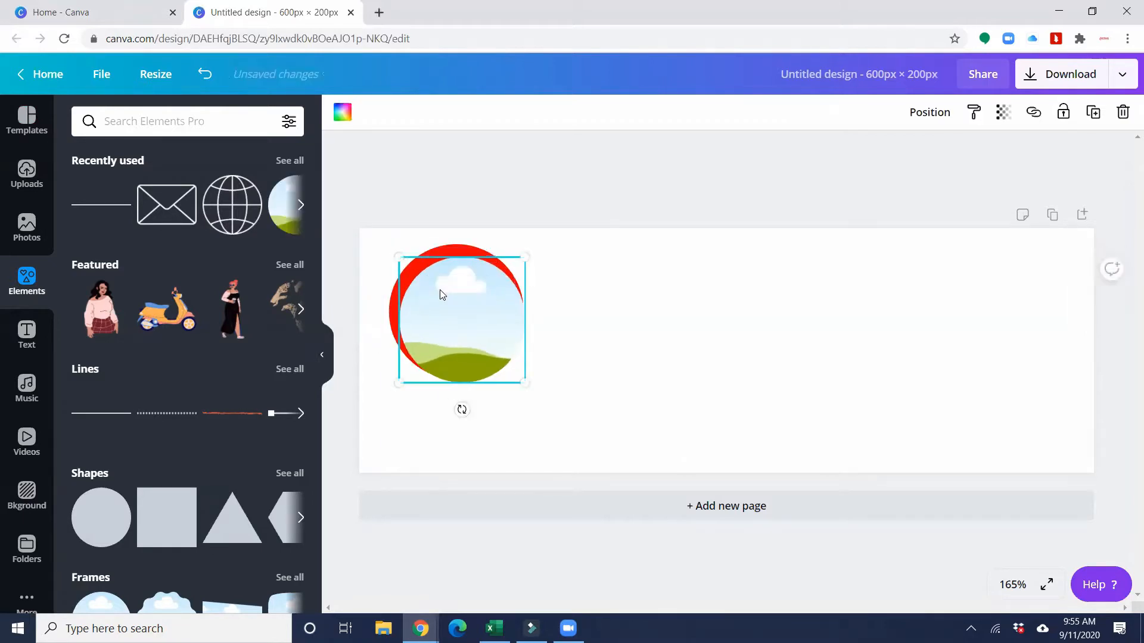
drag(439, 294, 432, 280)
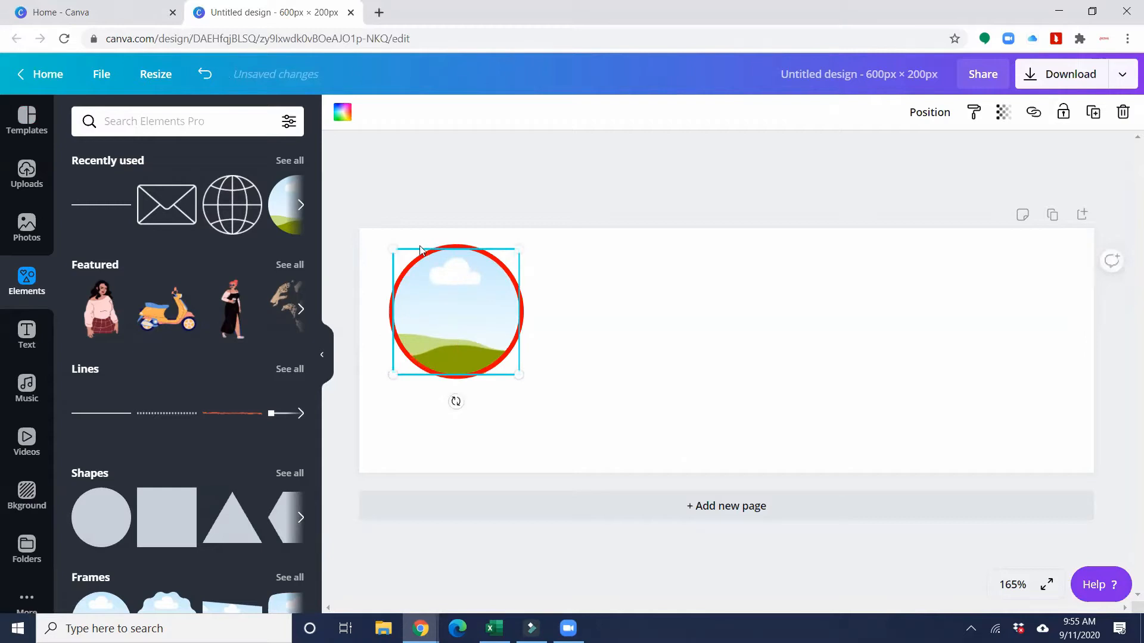
click(560, 330)
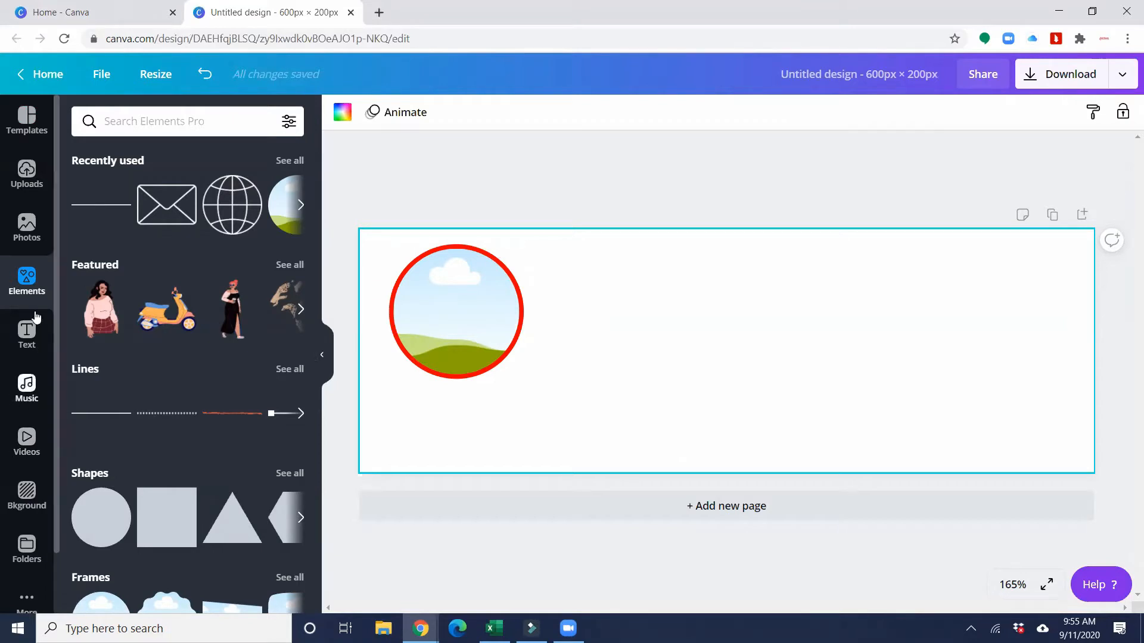
- Drag the man's photo from Uploads into the circular frame
click(18, 189)
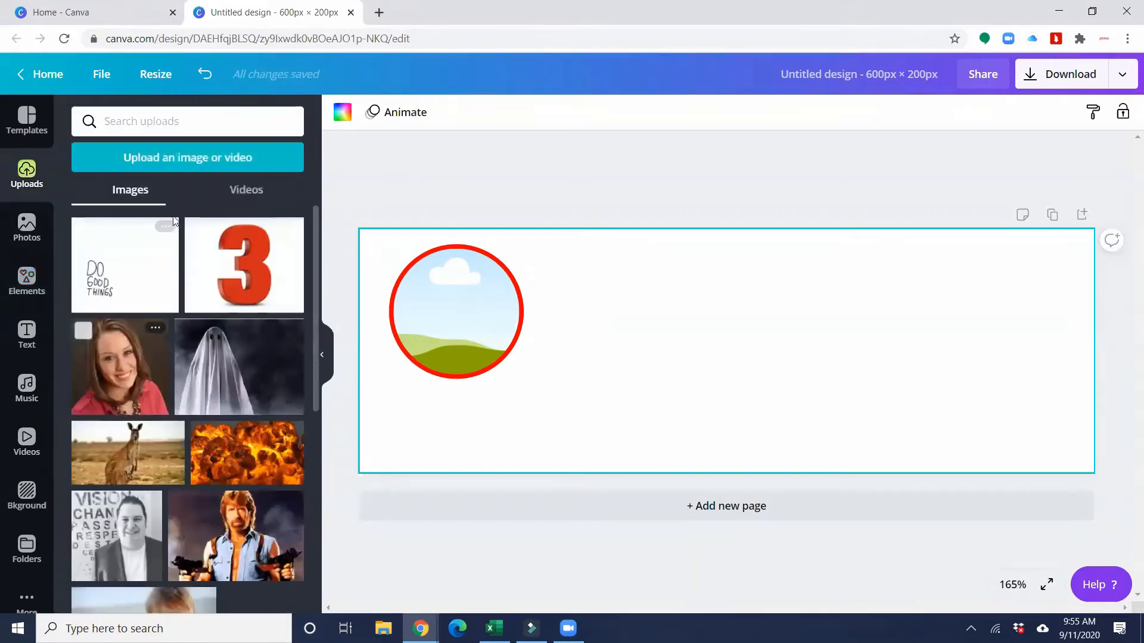
scroll(216, 340, down, 15)
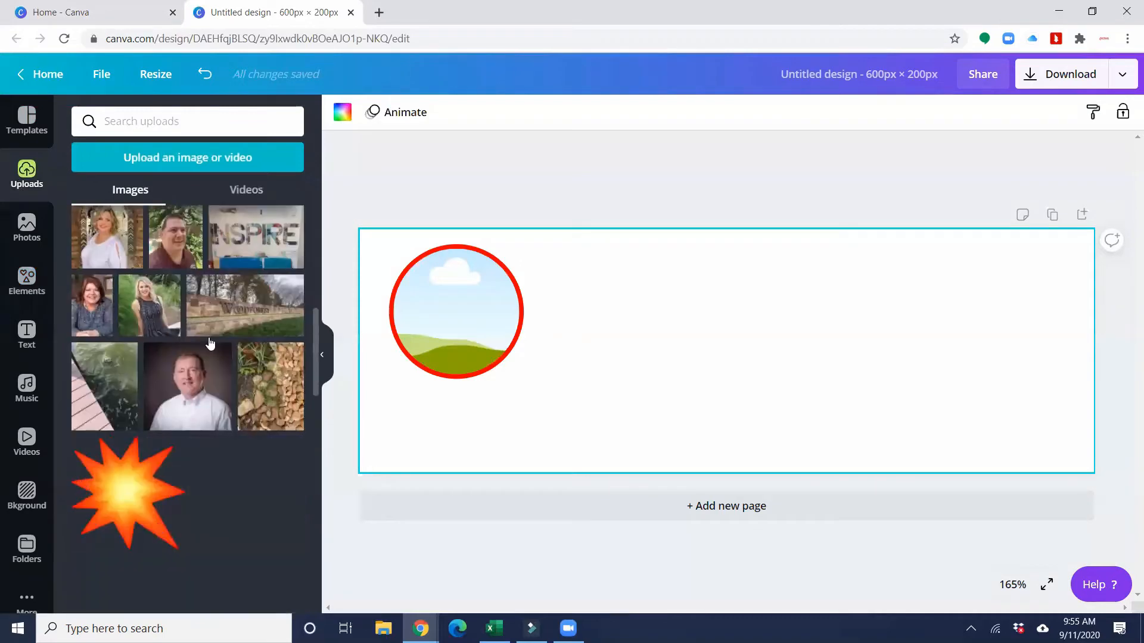
scroll(210, 345, down, 15)
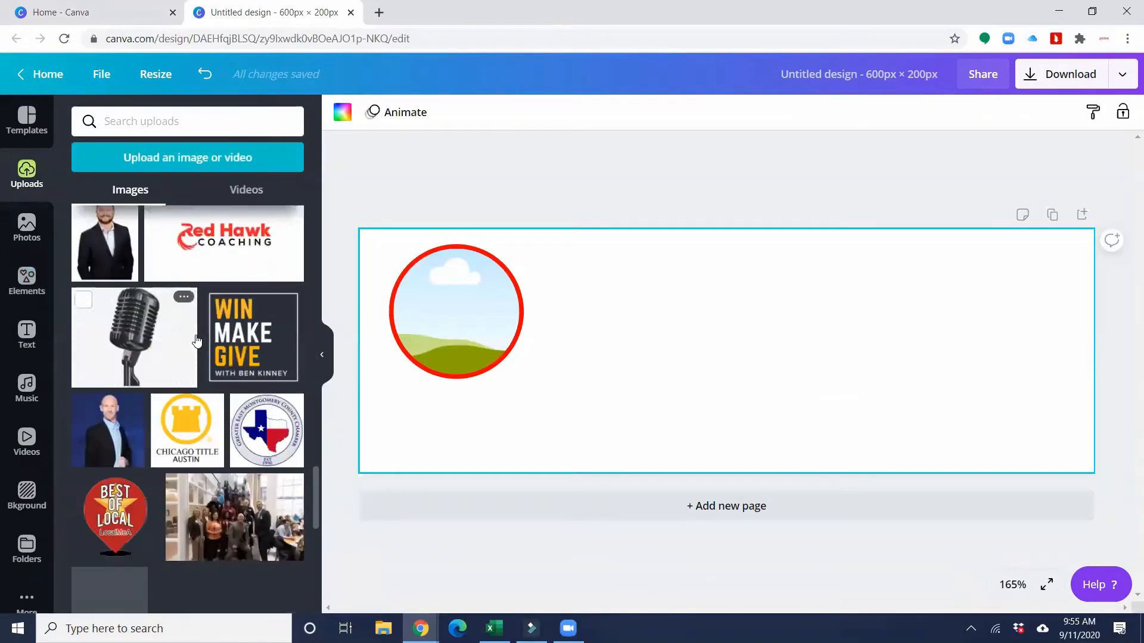
scroll(197, 341, down, 15)
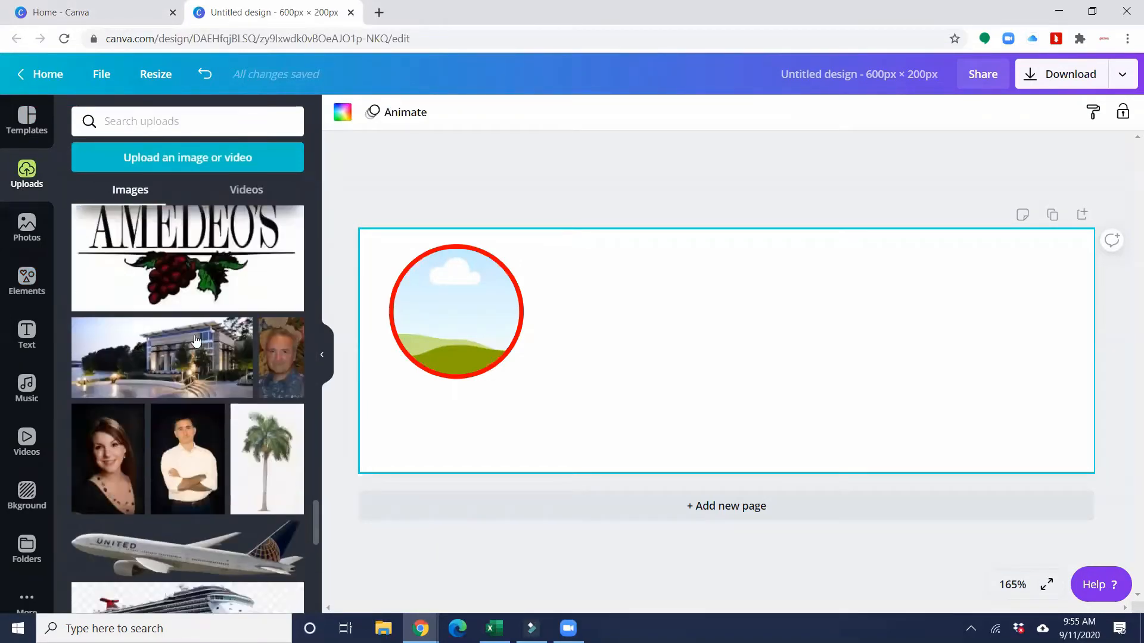
scroll(196, 341, down, 15)
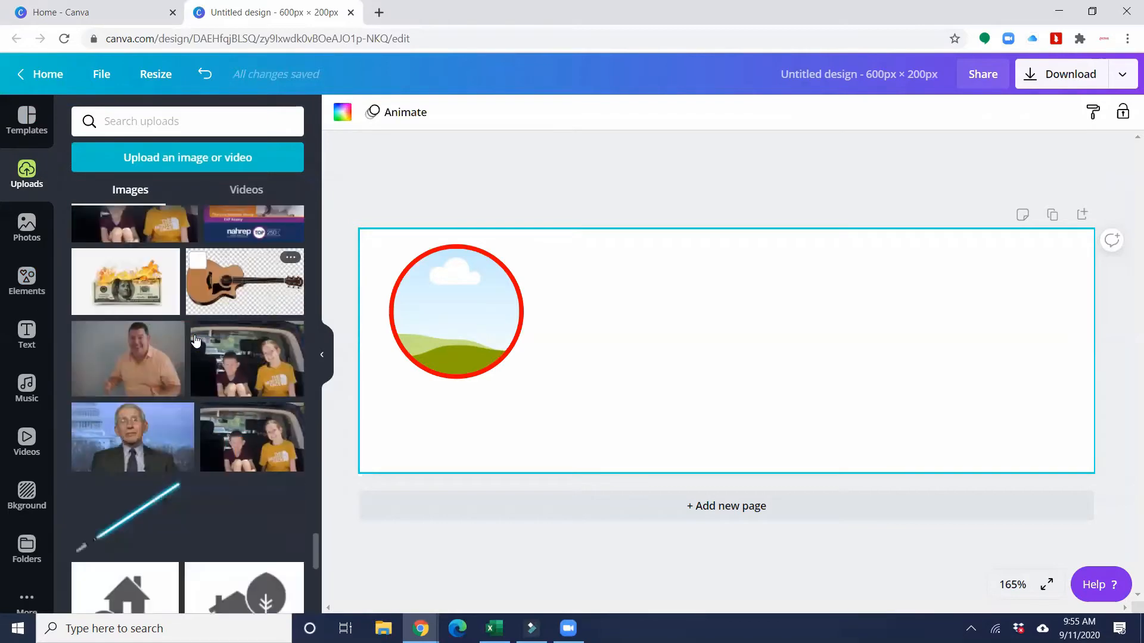
scroll(194, 341, down, 15)
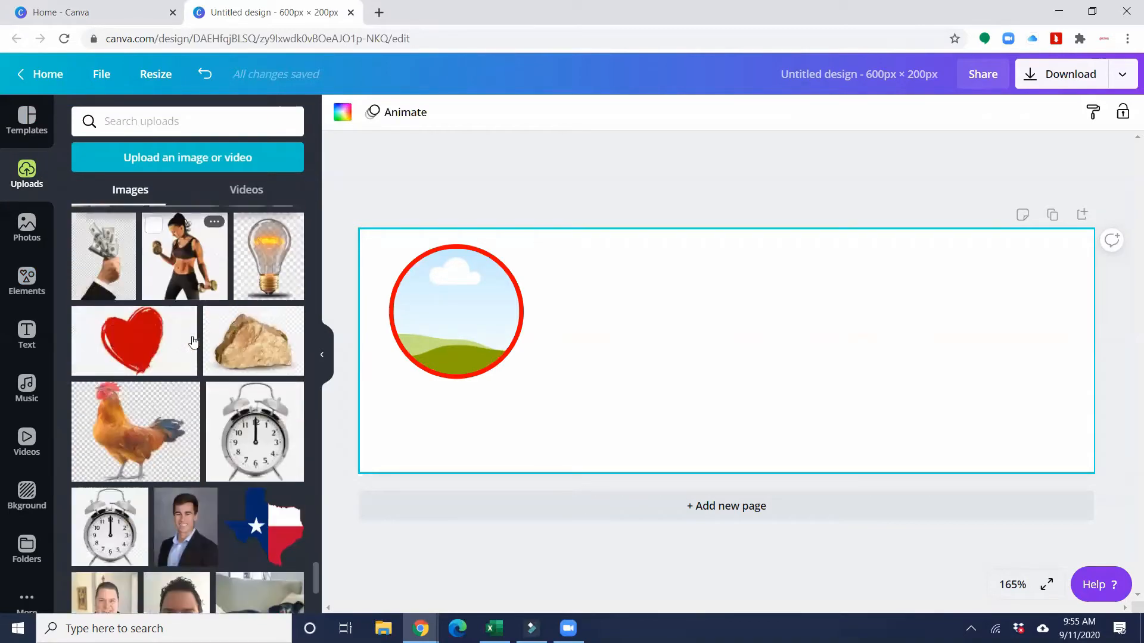
scroll(193, 342, down, 15)
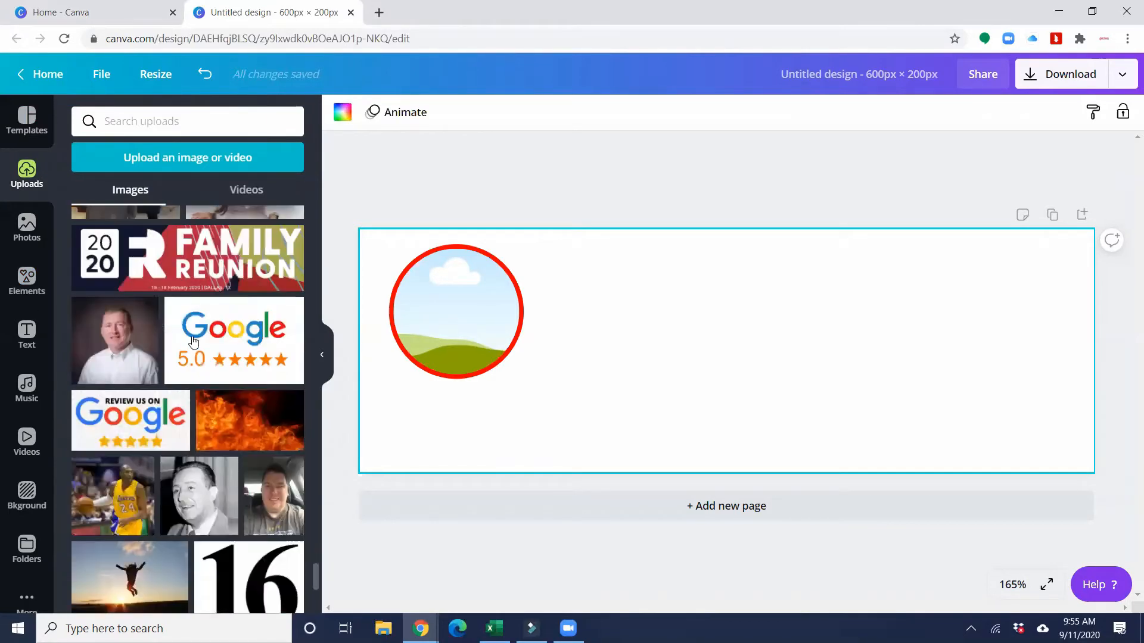
scroll(193, 342, down, 15)
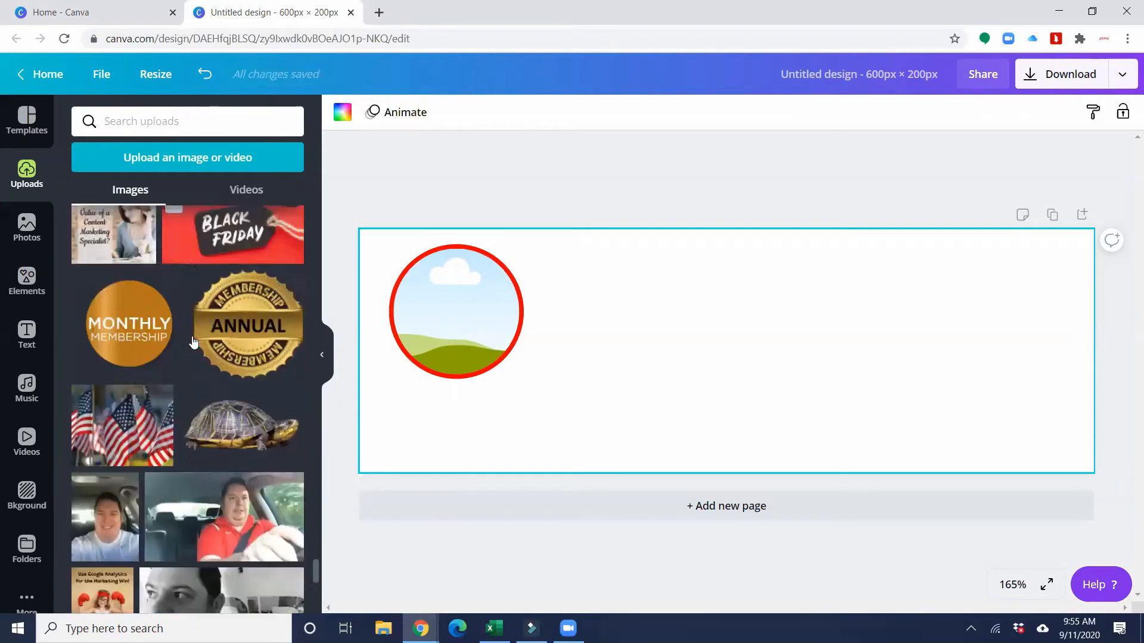
scroll(193, 342, down, 15)
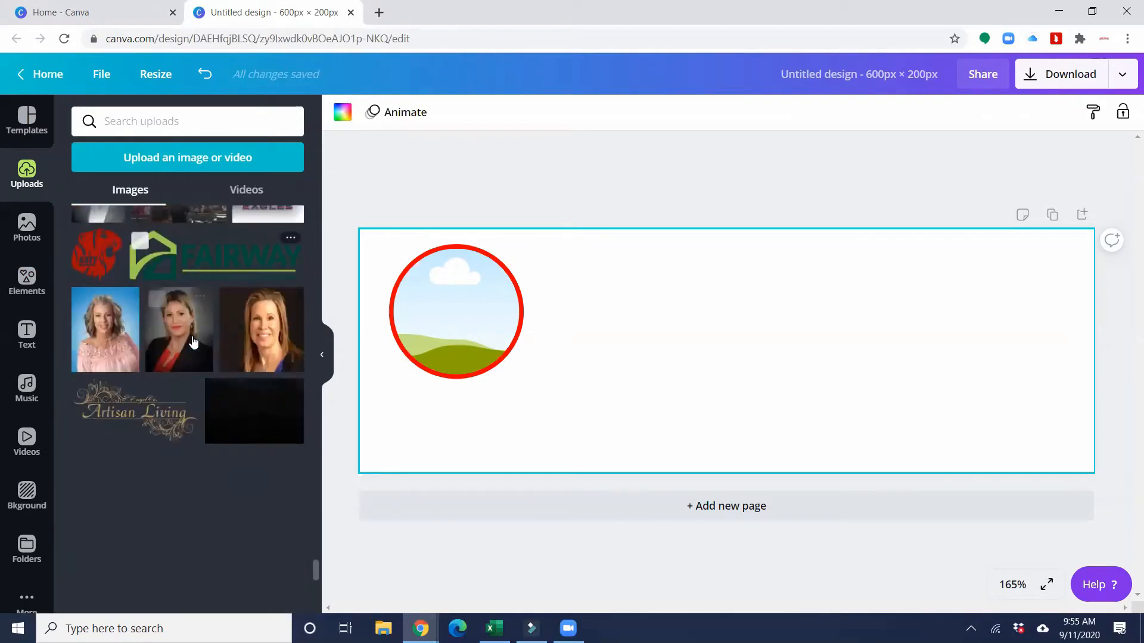
scroll(193, 341, down, 15)
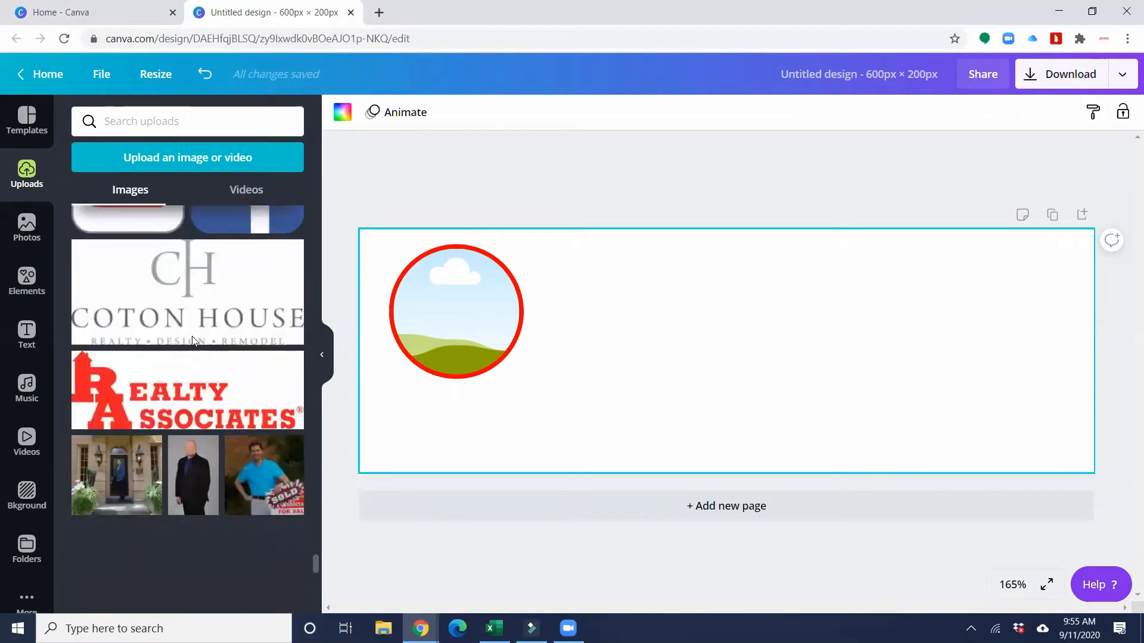
scroll(193, 341, down, 15)
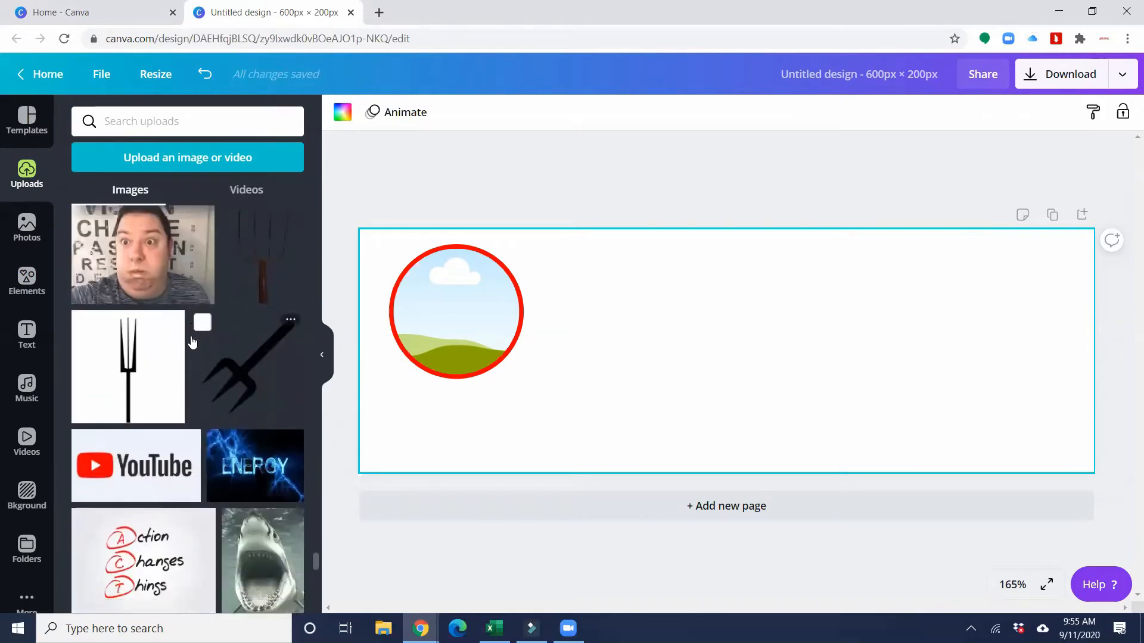
scroll(191, 342, down, 2)
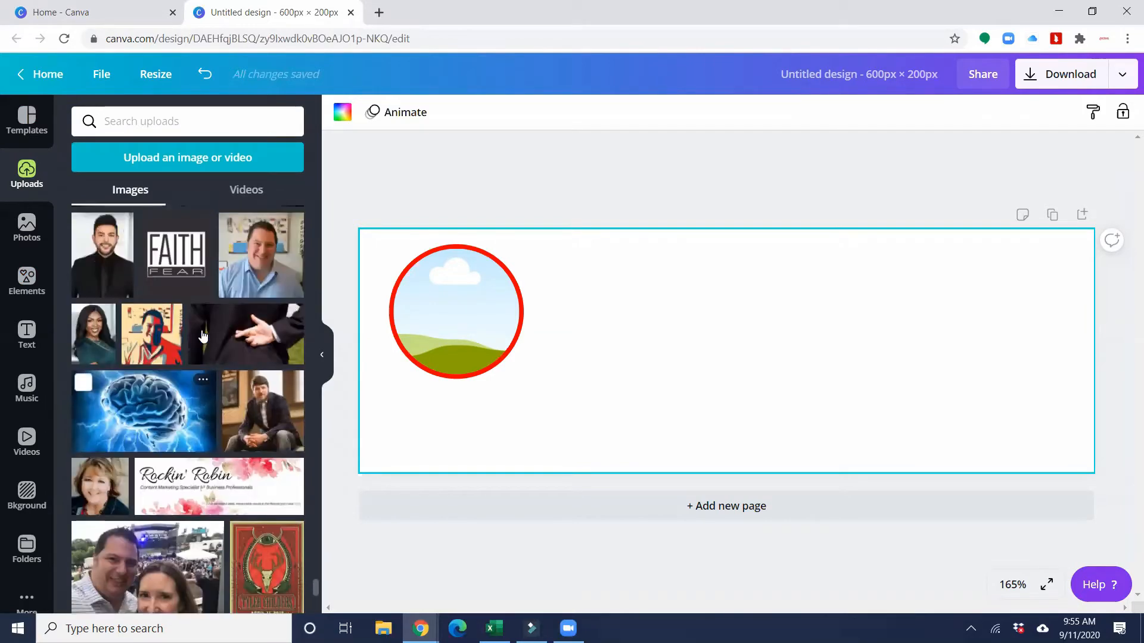
drag(243, 268, 414, 300)
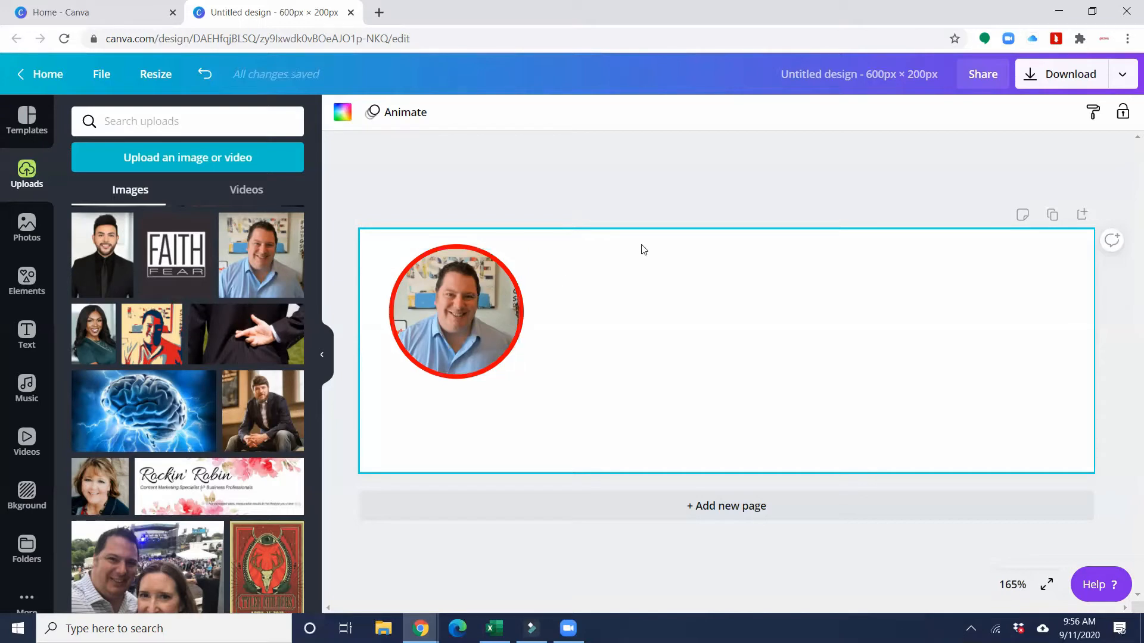
- Group the photo frame with the red circle and shift the group slightly left
drag(564, 241, 343, 411)
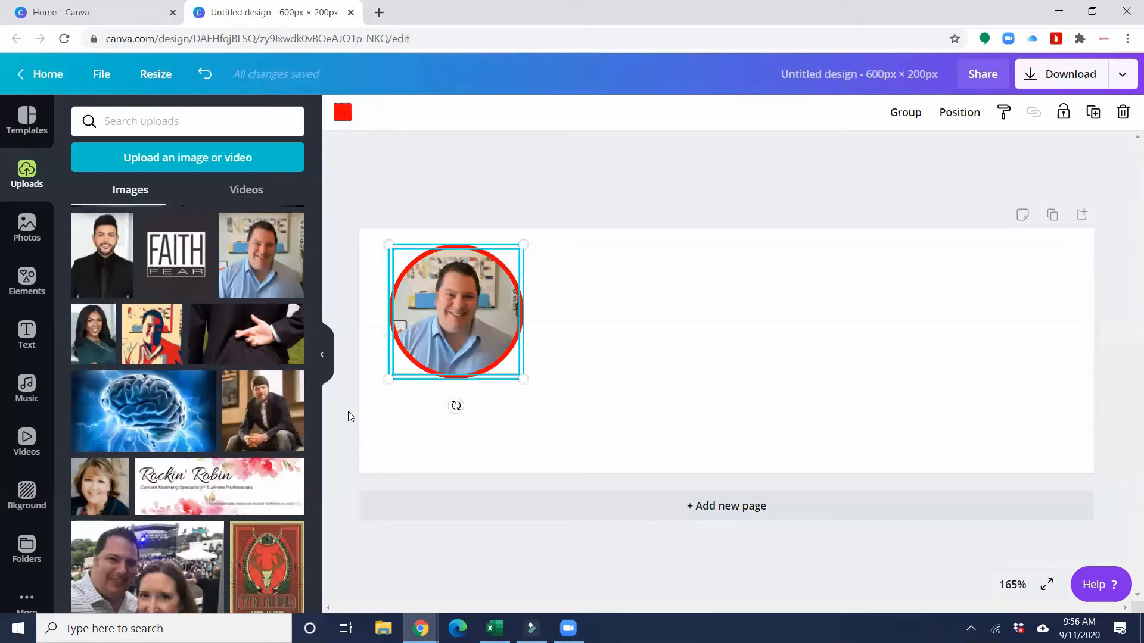
click(905, 113)
click(697, 377)
click(474, 309)
mouse_move(474, 309)
mouse_down()
mouse_move(682, 344)
mouse_move(458, 309)
mouse_up()
- Deselect the photo group and show the Text panel with heading and body styles
click(653, 315)
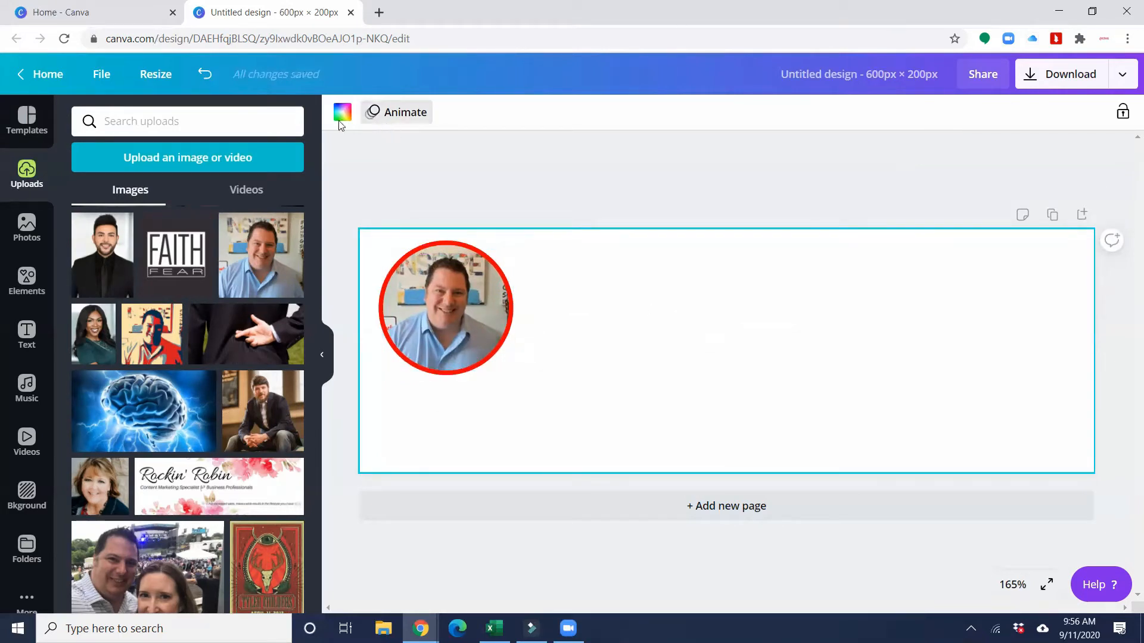
click(27, 333)
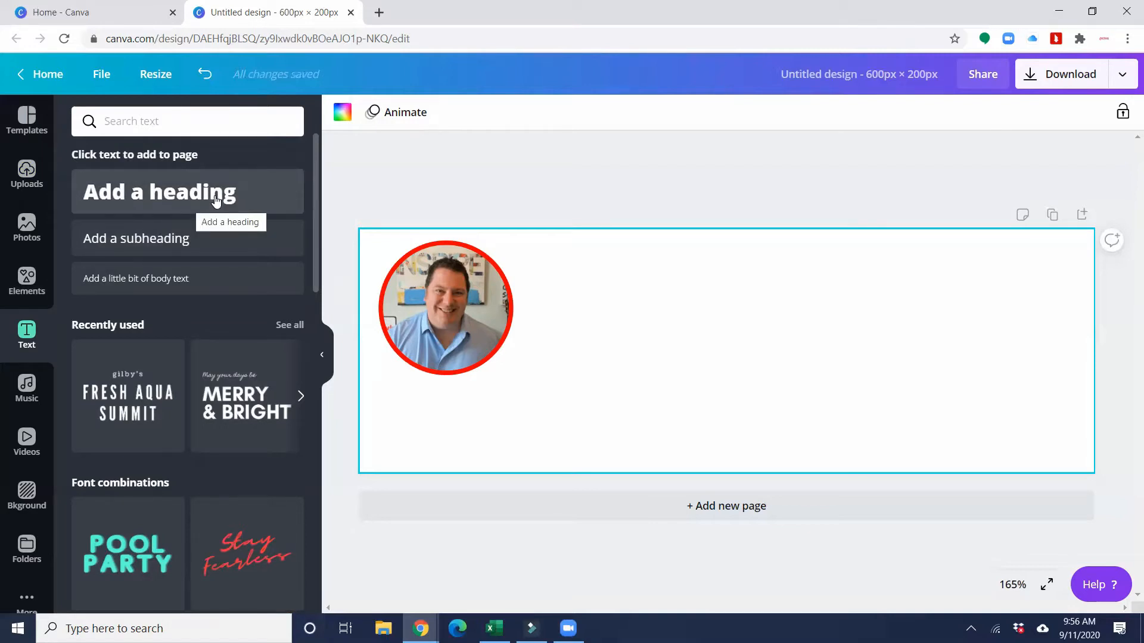
- Add a heading with the person's full name and set it in the Advetime script font
drag(215, 200, 798, 306)
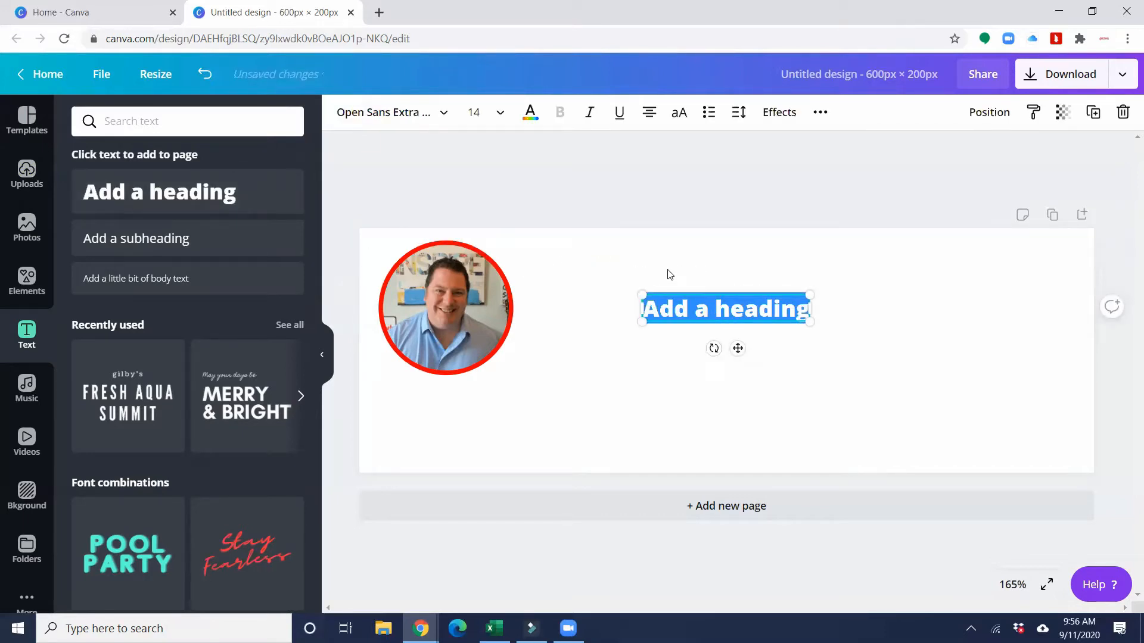
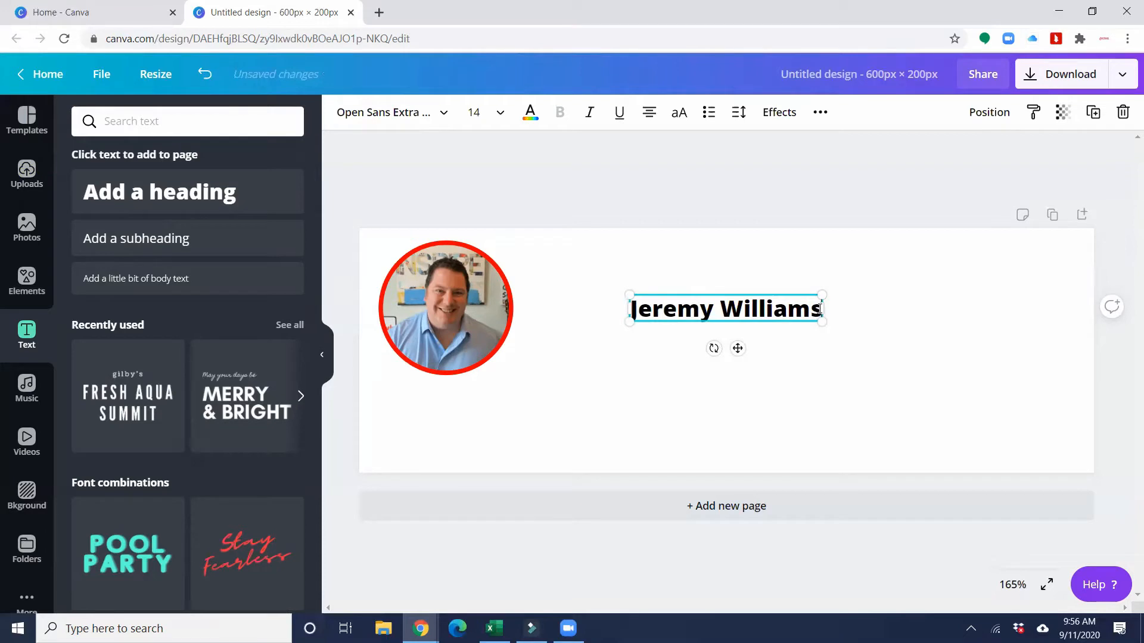
drag(821, 308, 626, 308)
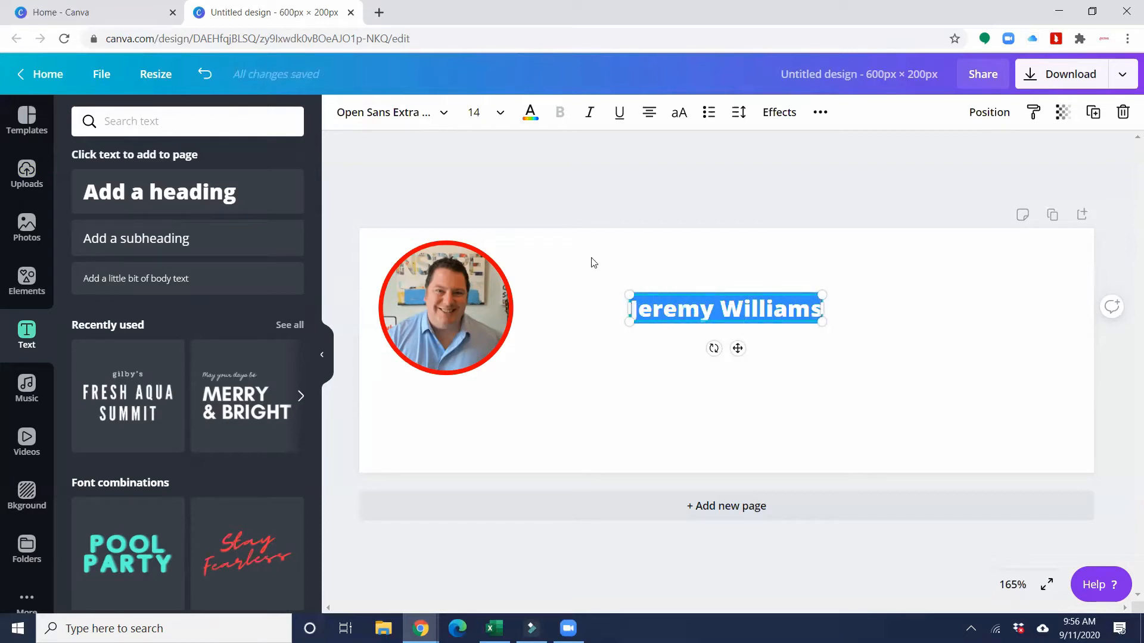
click(383, 118)
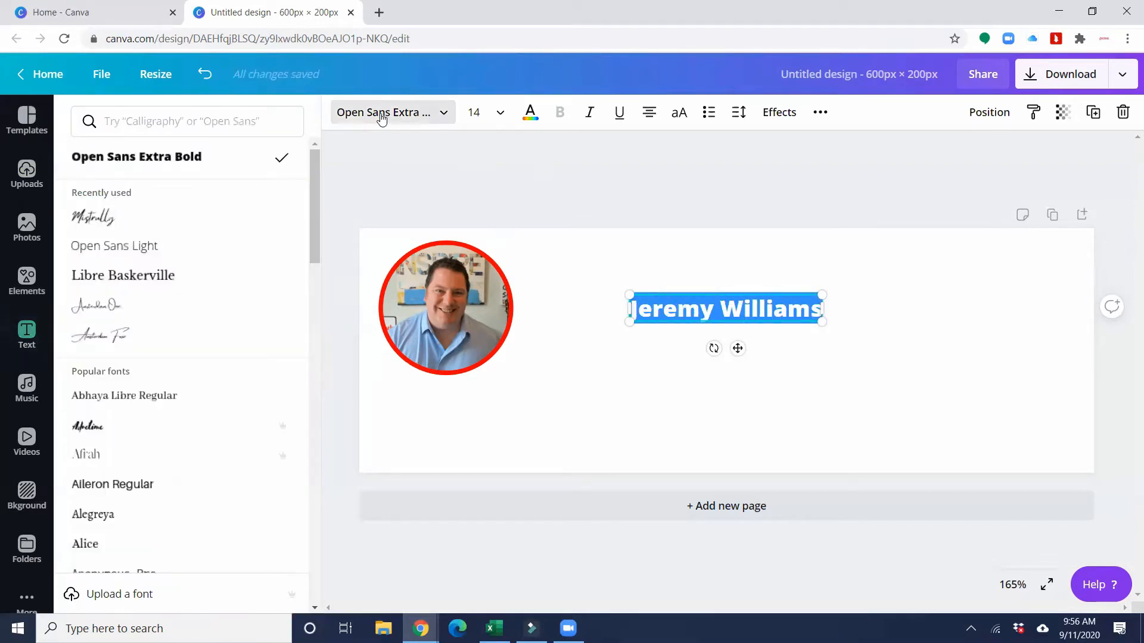
click(237, 122)
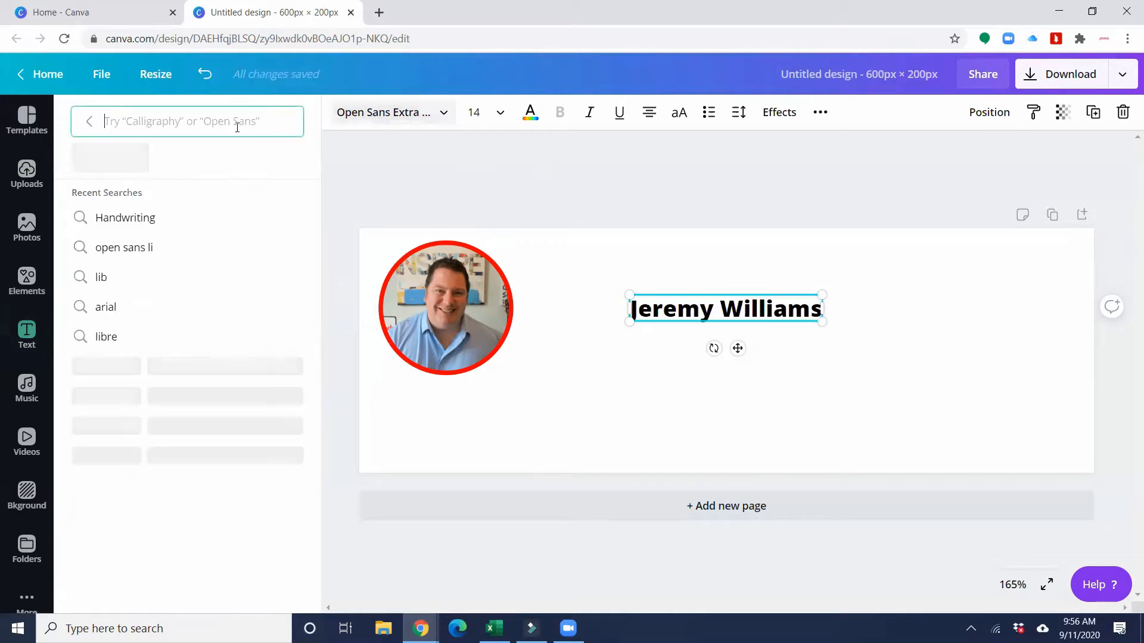
text(adver)
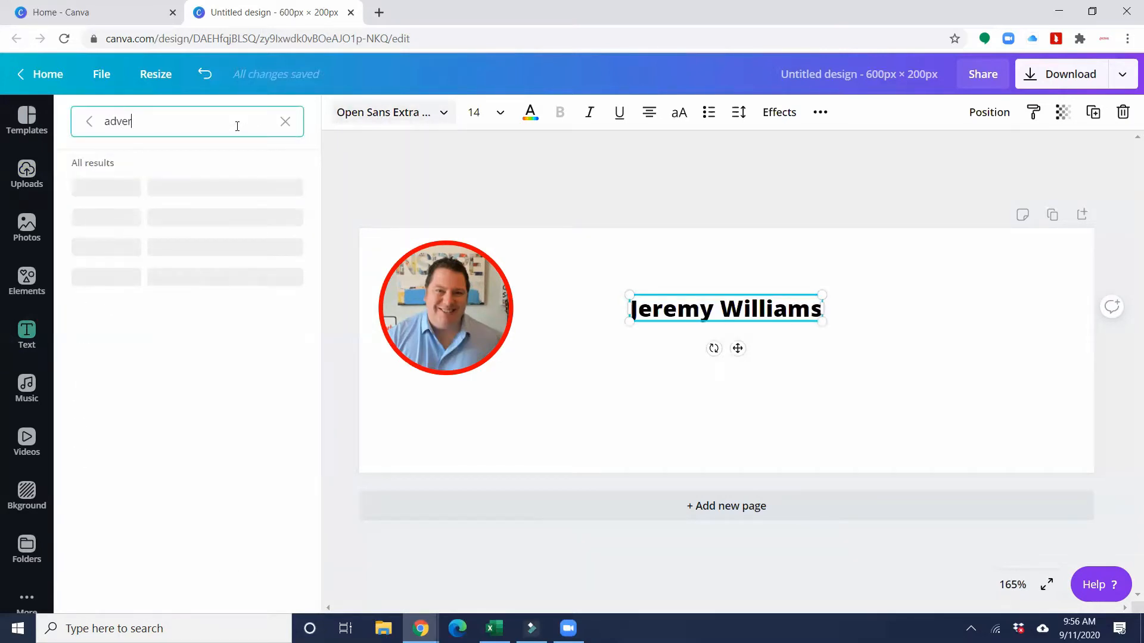
text(t)
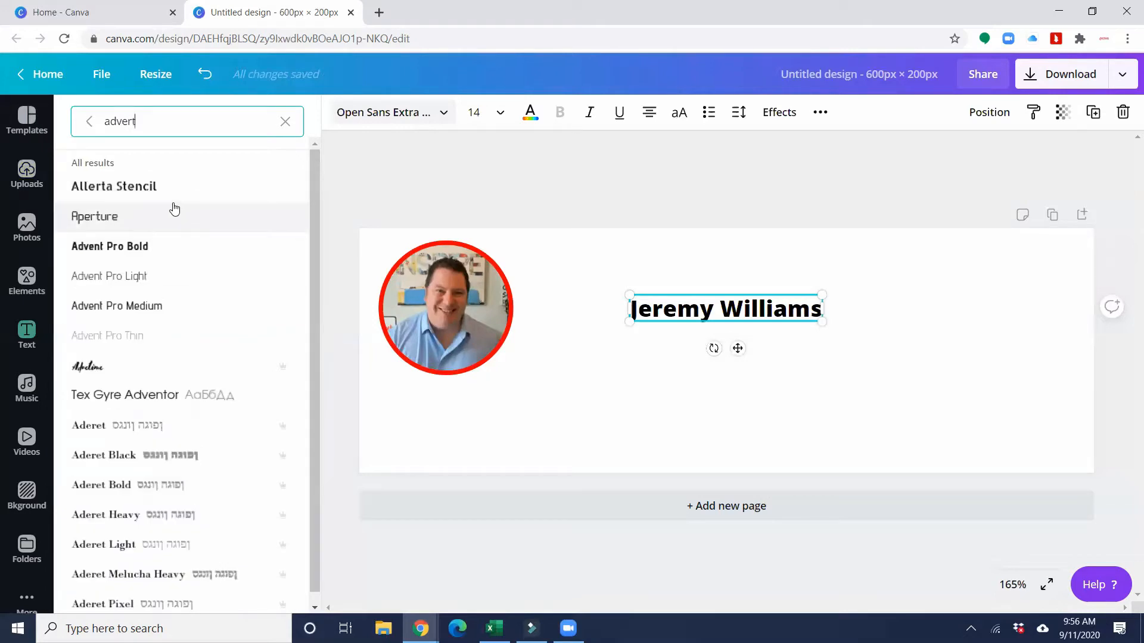
click(93, 366)
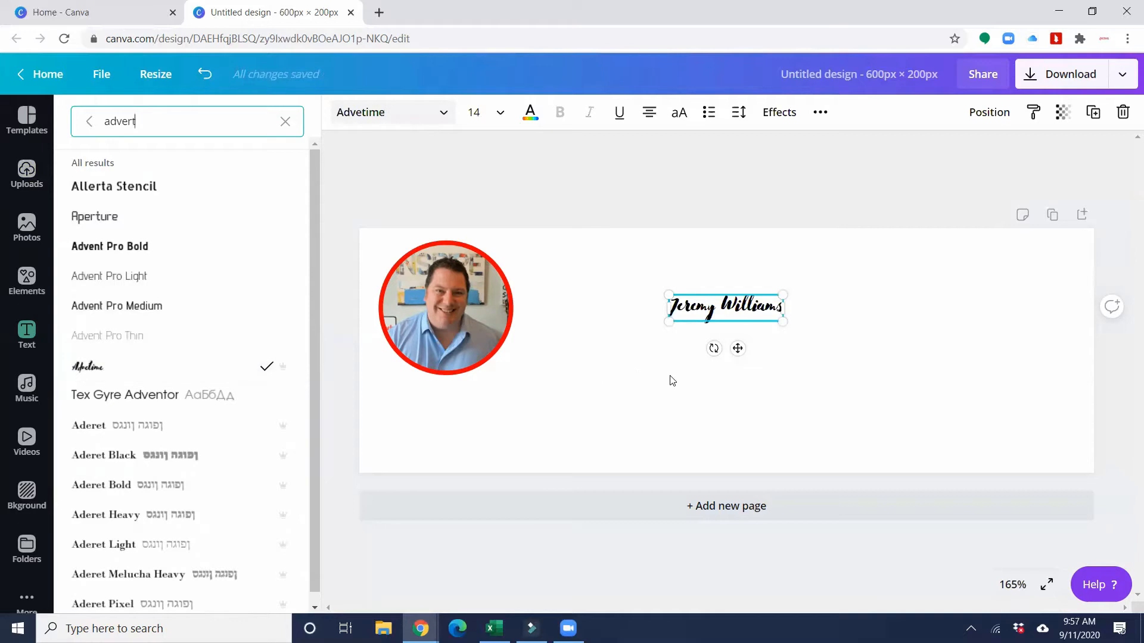
click(668, 379)
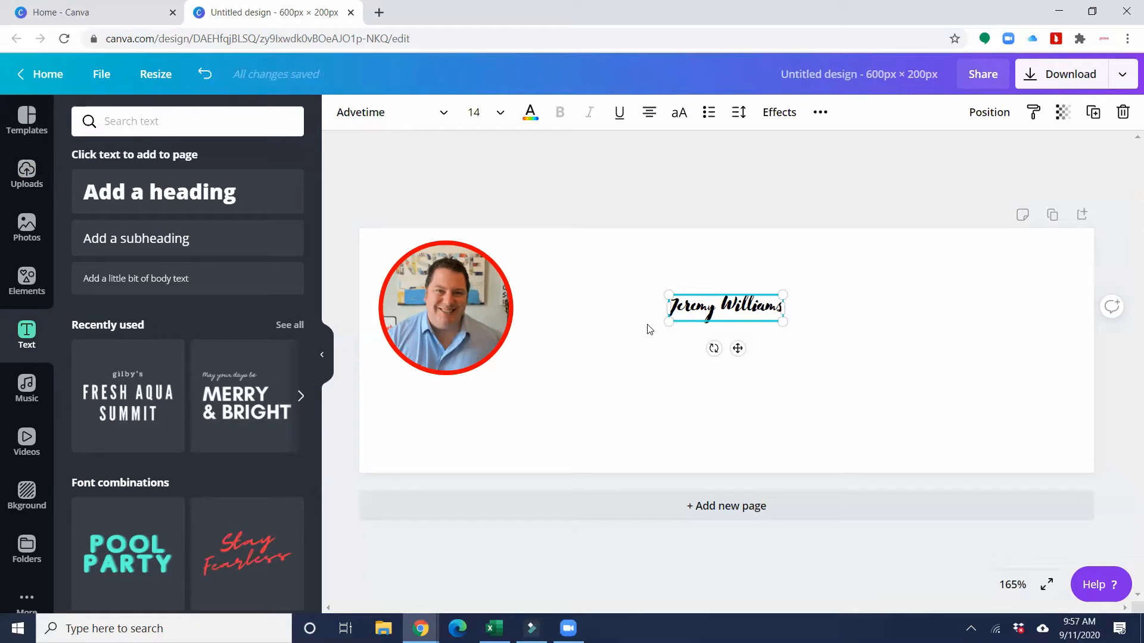
- Set the name heading's text size to 48
drag(671, 305, 786, 307)
click(494, 115)
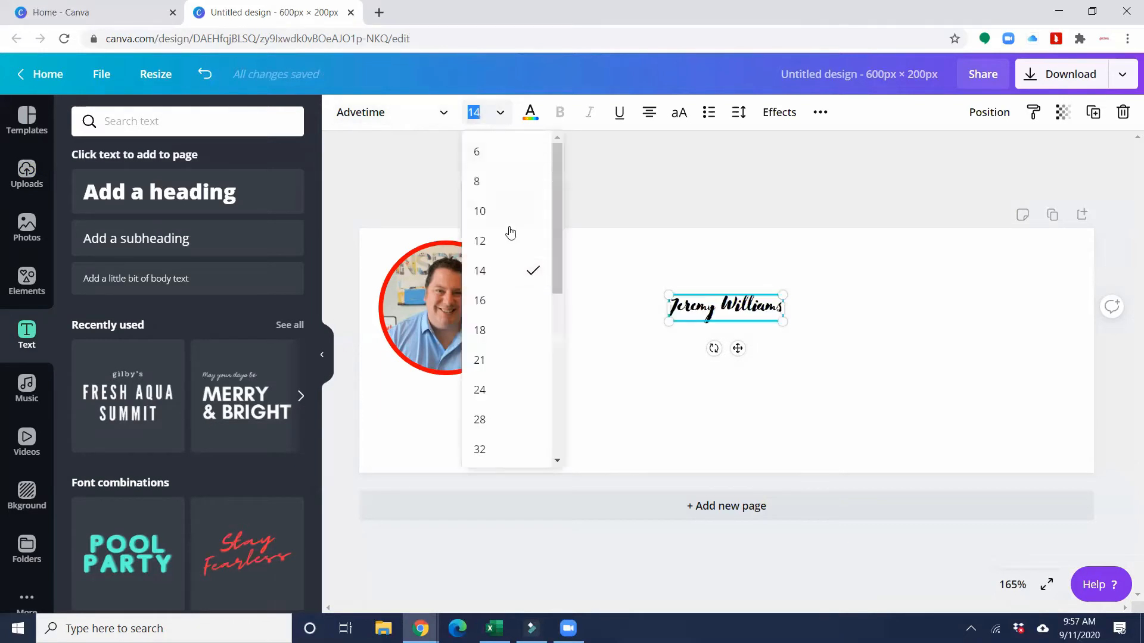
scroll(498, 360, down, 3)
click(479, 390)
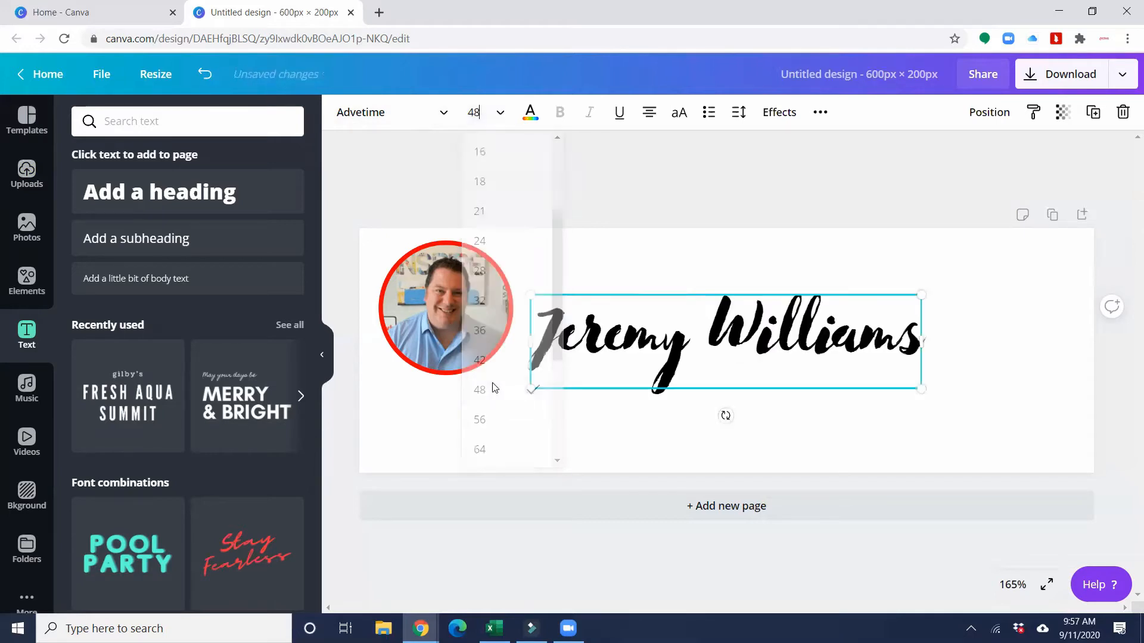
- Move the name text box up, level with the framed photo
click(682, 343)
double_click(697, 322)
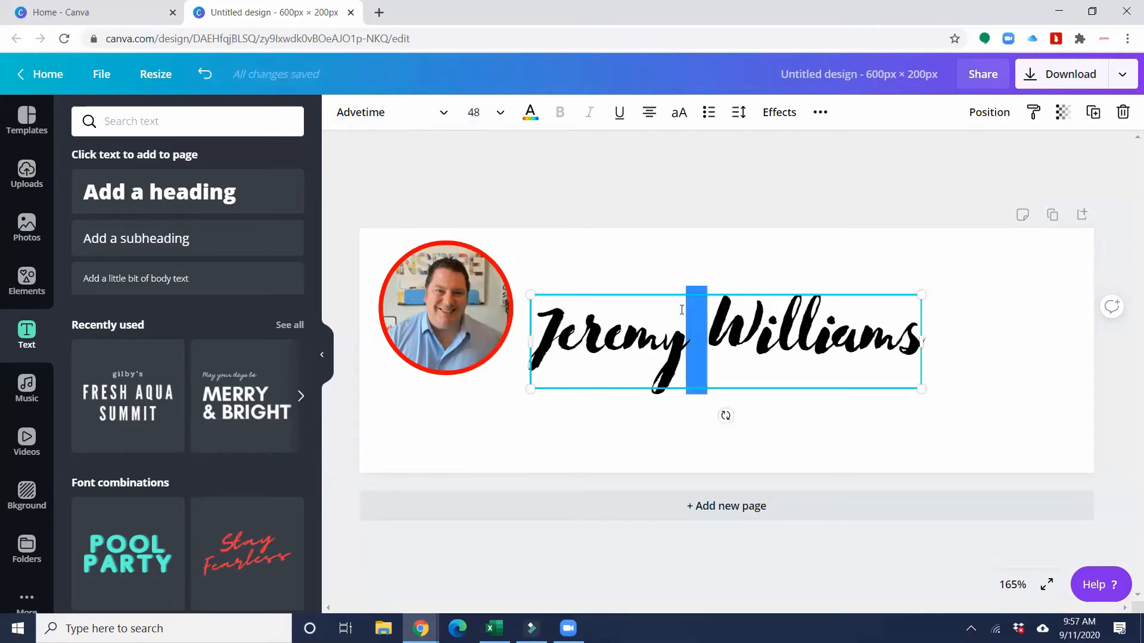
click(653, 296)
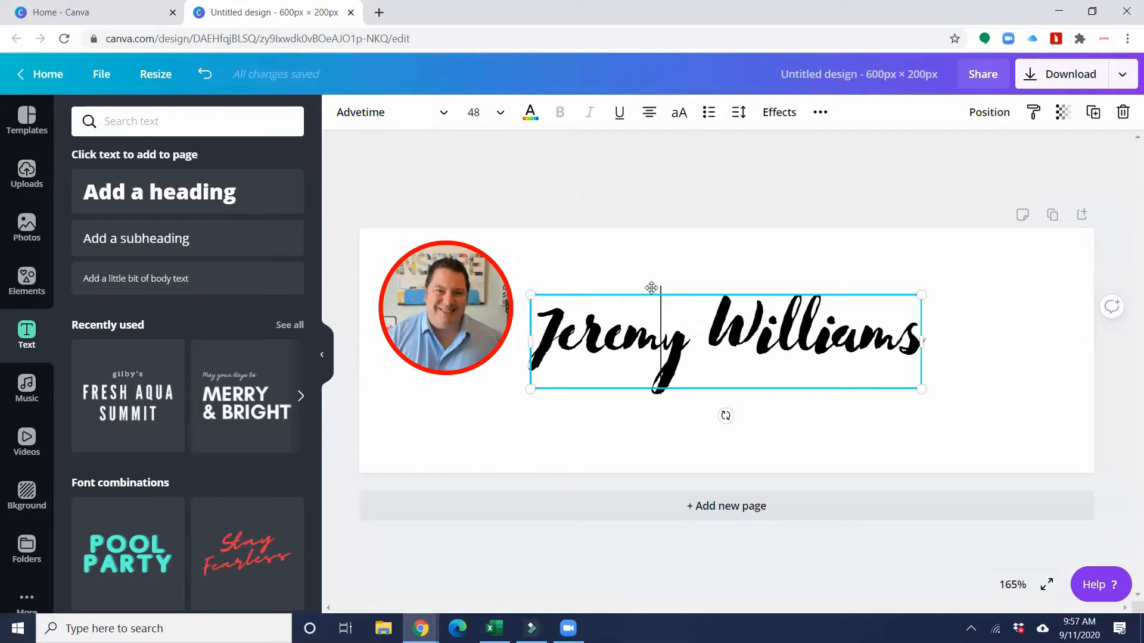
drag(652, 289, 663, 260)
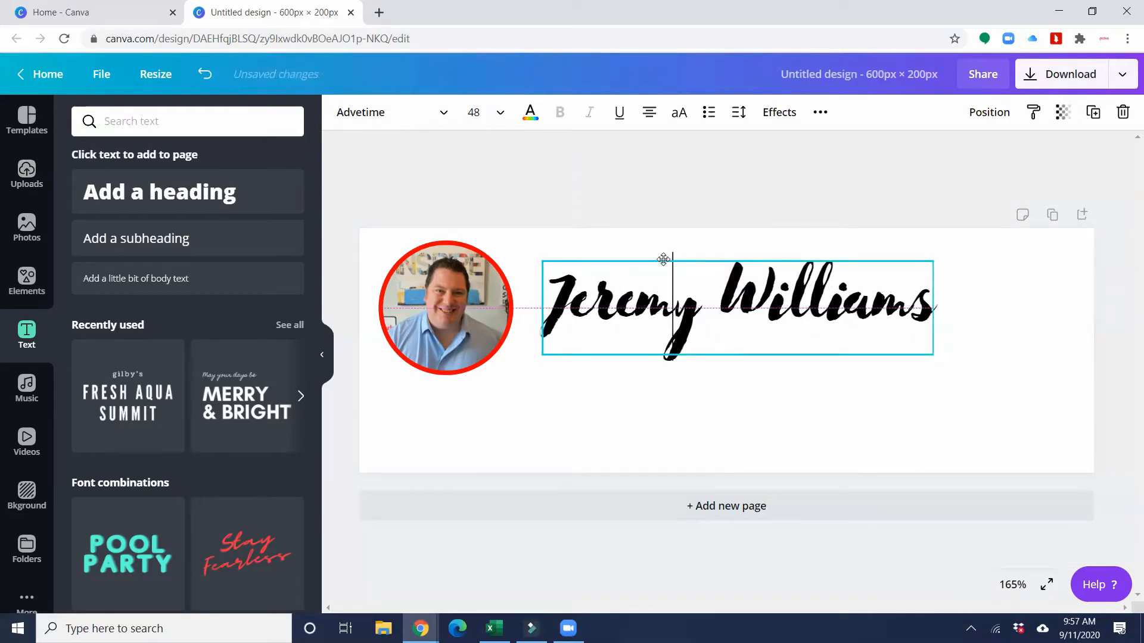
click(623, 390)
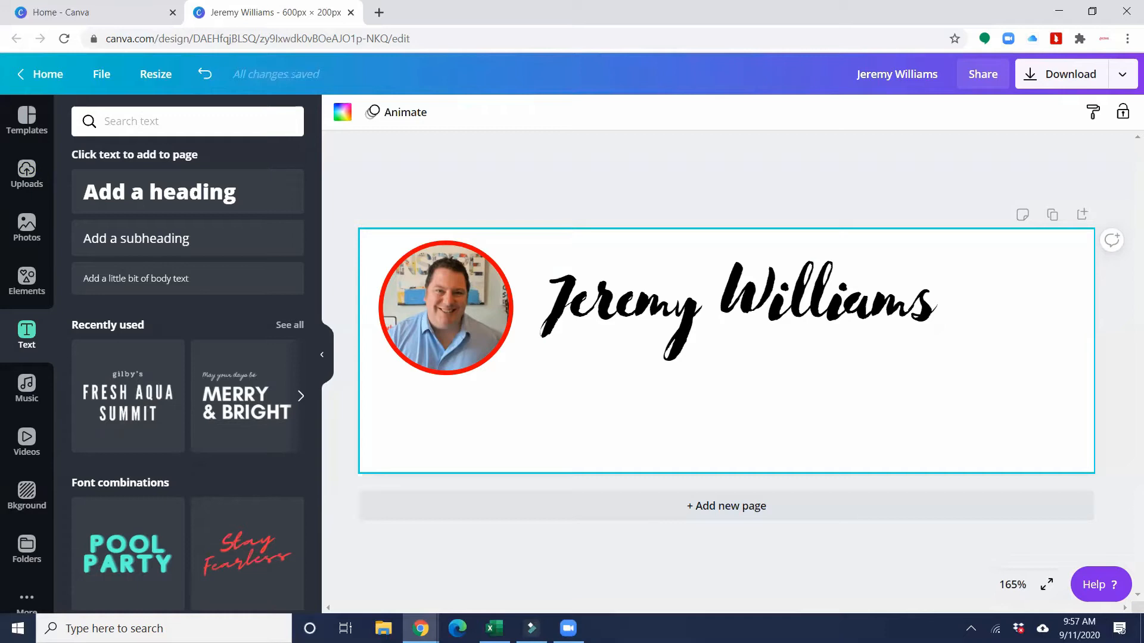
- Add a heading under the name reading 'Helping others to soar both in business and life'
click(256, 192)
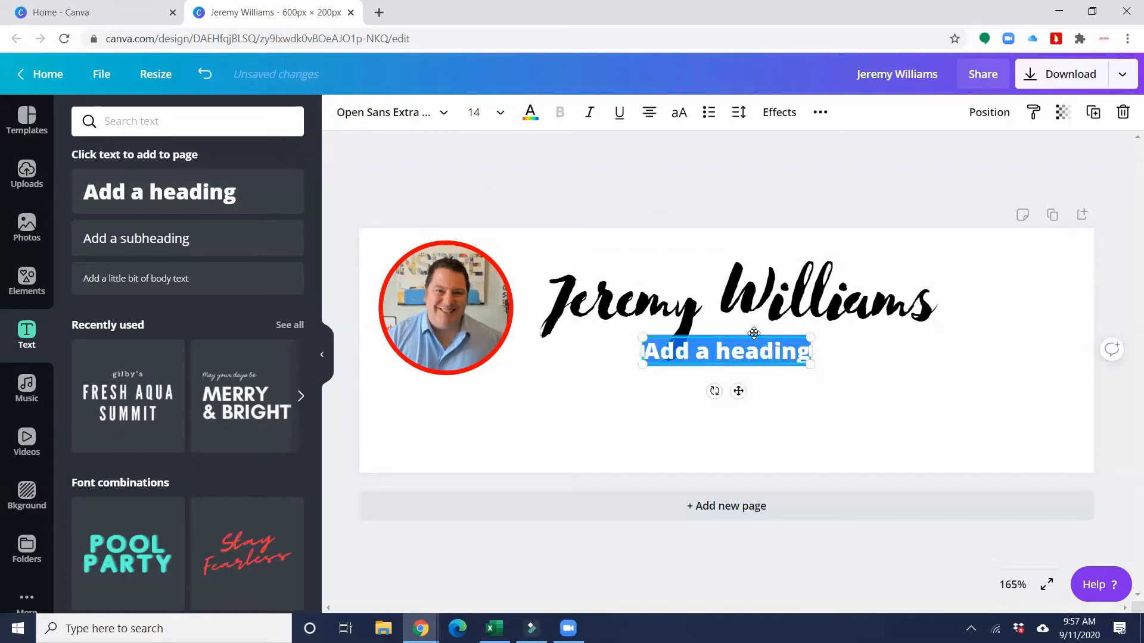
drag(756, 339, 833, 365)
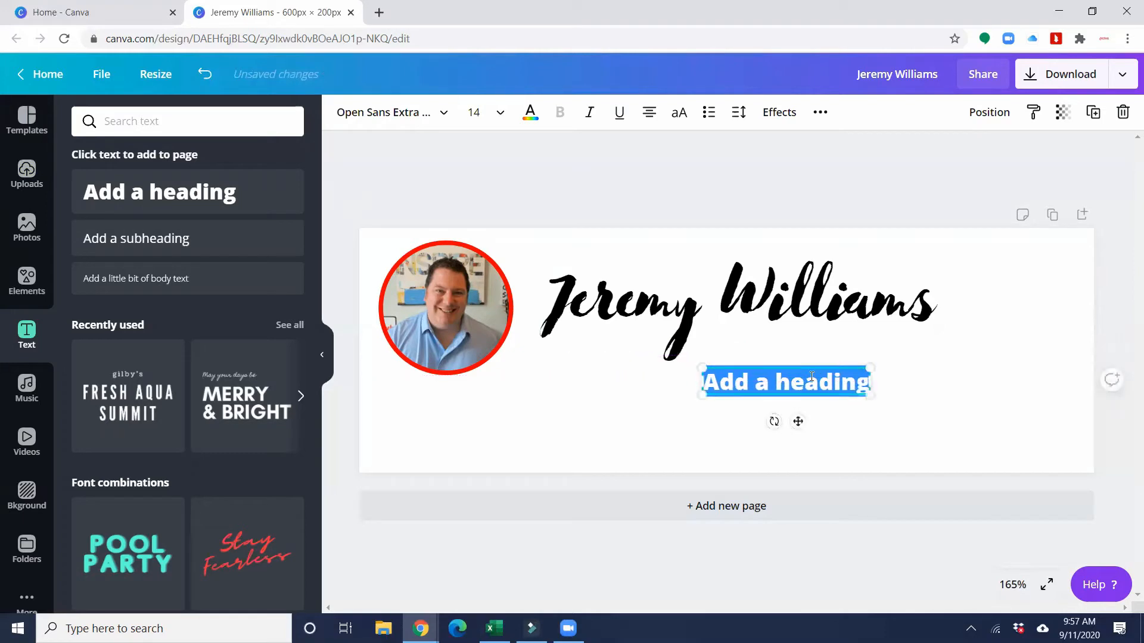
text(Helping ot)
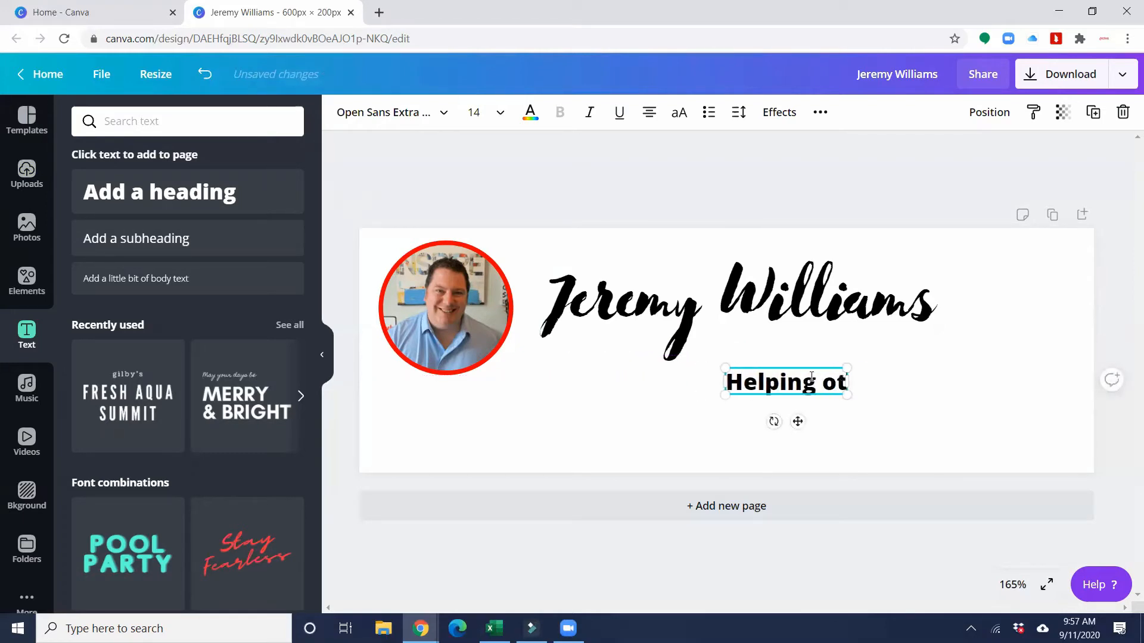
text(hers to soar )
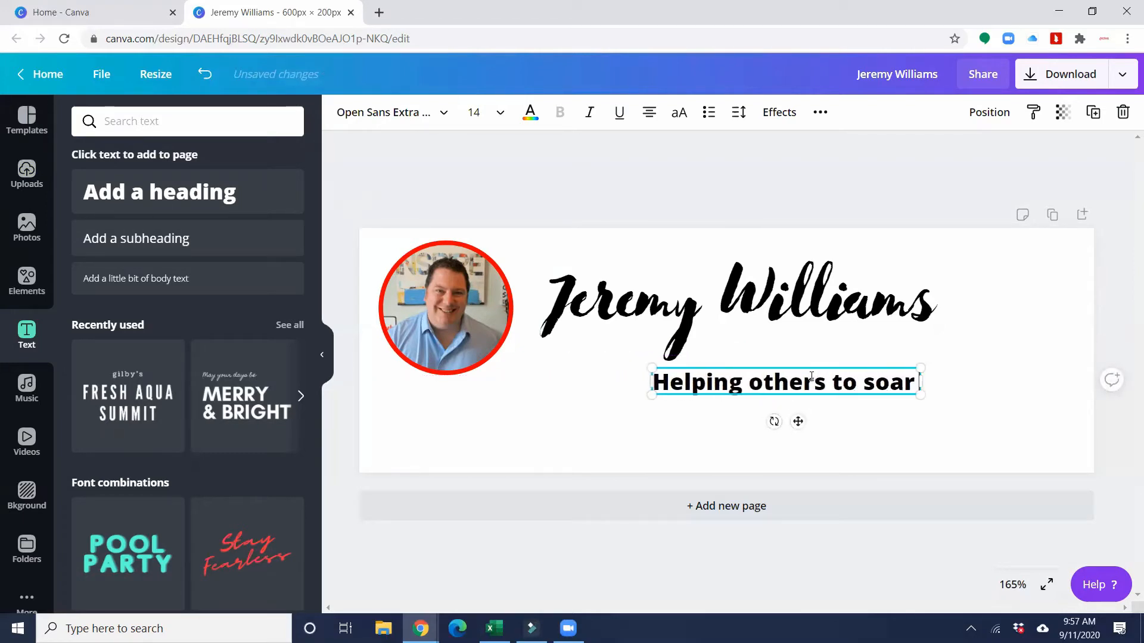
text(both in business and life)
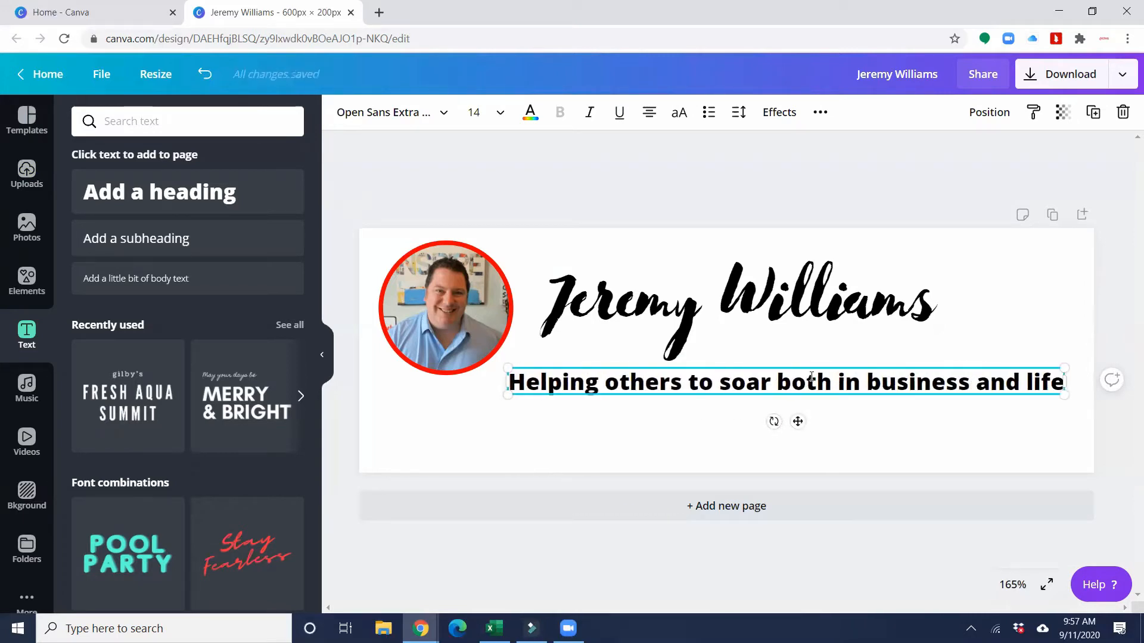
- End the tagline with a full stop and select its whole text
text(.)
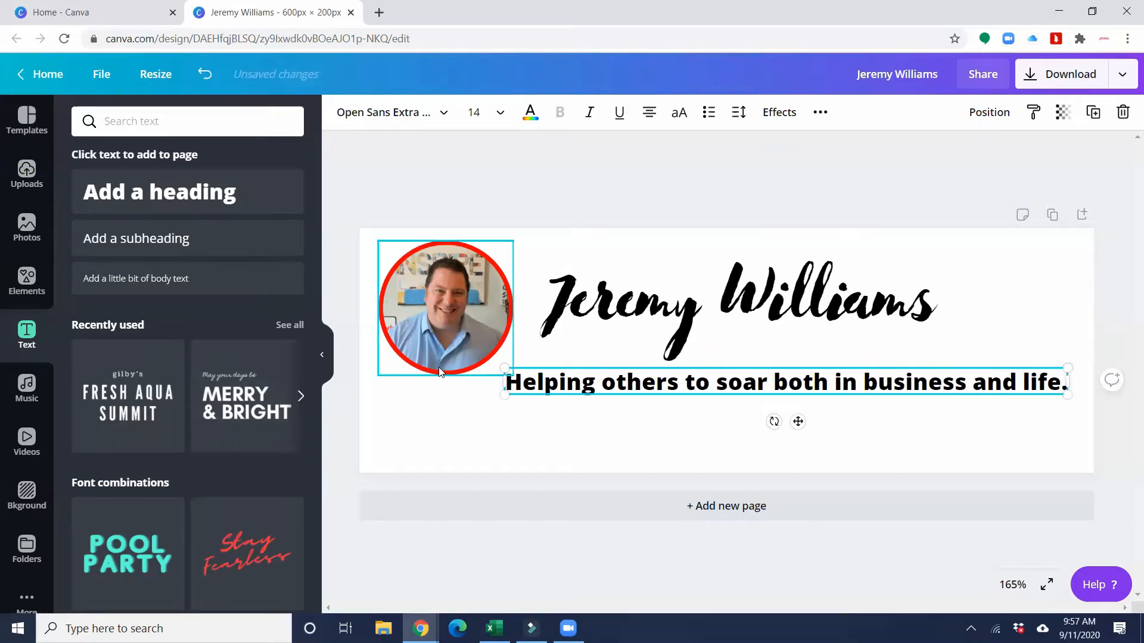
drag(508, 381, 934, 416)
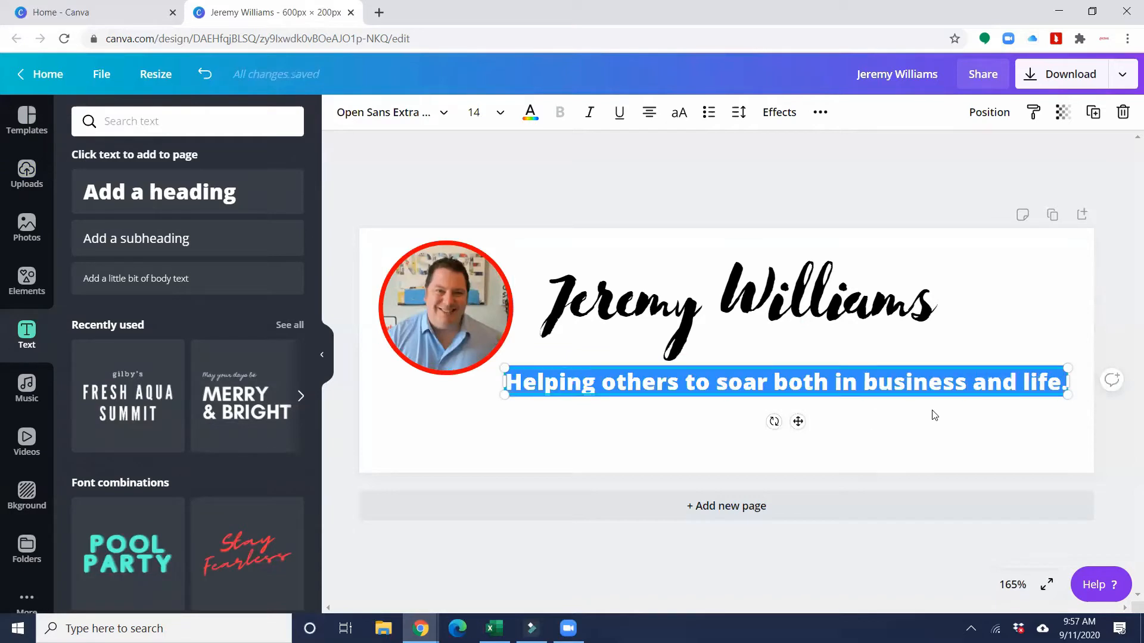
click(203, 119)
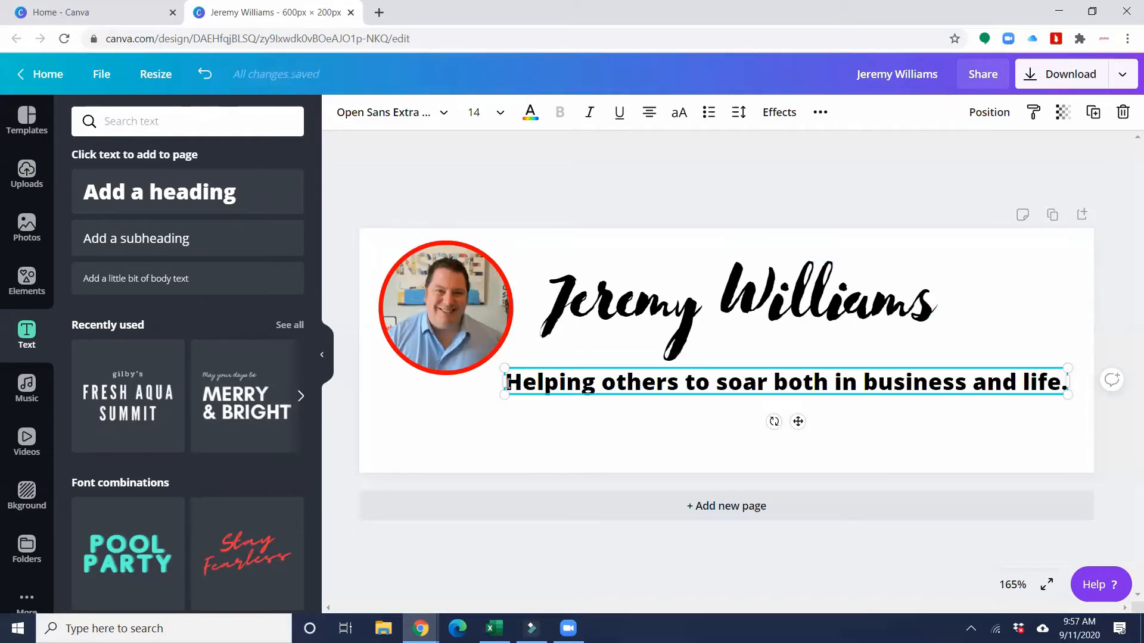
drag(508, 382, 1035, 417)
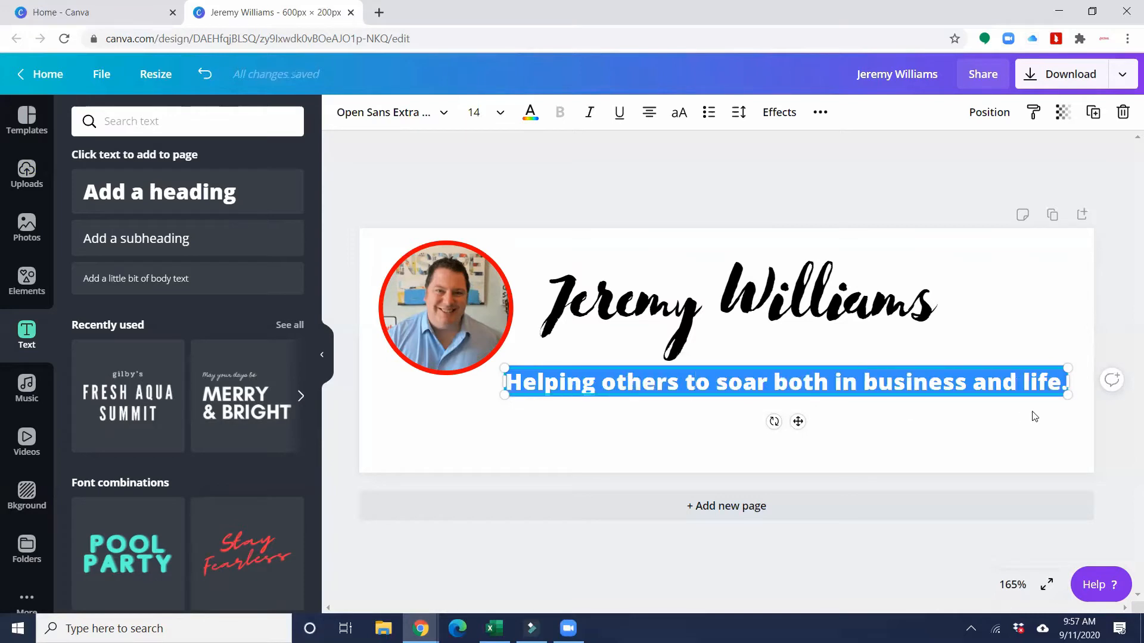
- Change the tagline's font to Amsterdam Four
click(367, 113)
drag(236, 122, 100, 129)
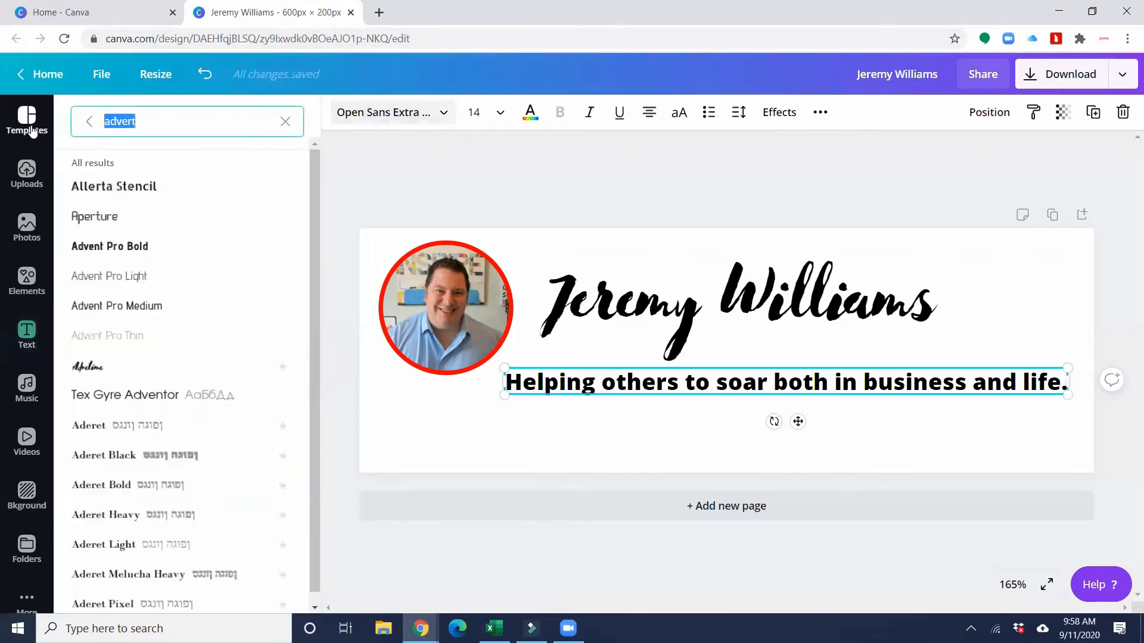
text(ame)
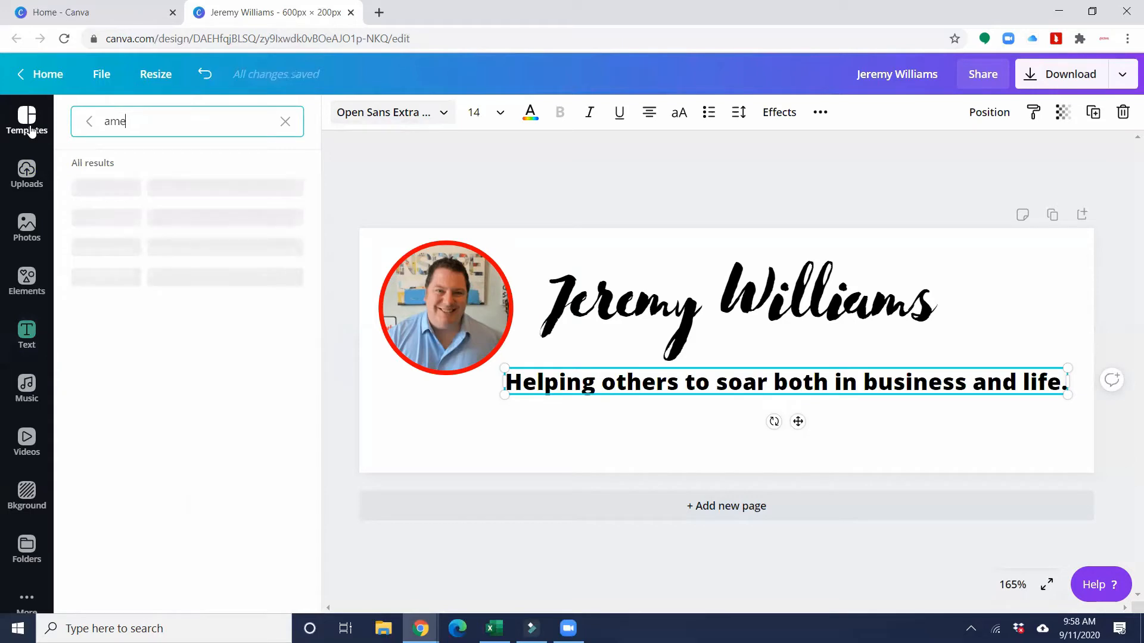
key(BackSpace)
text(st)
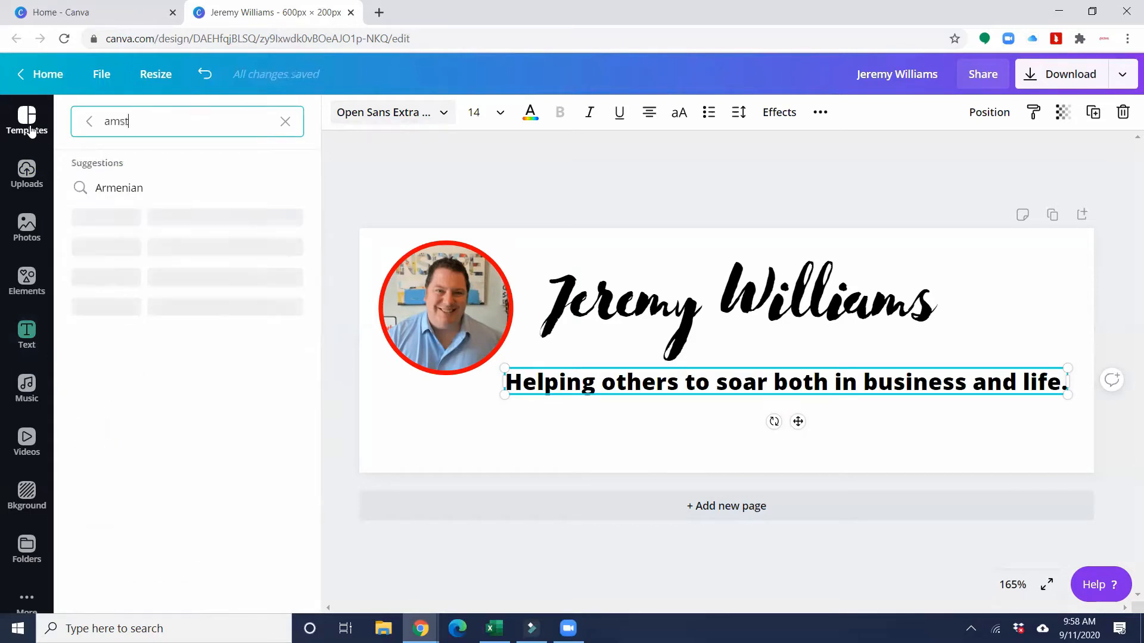
text(erdam)
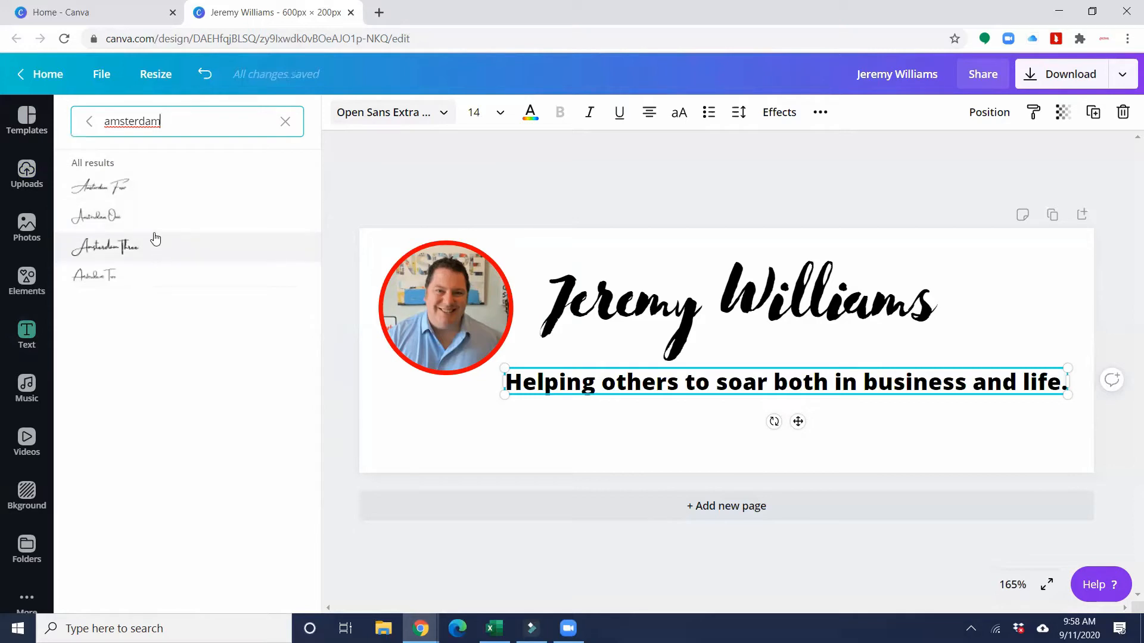
click(155, 193)
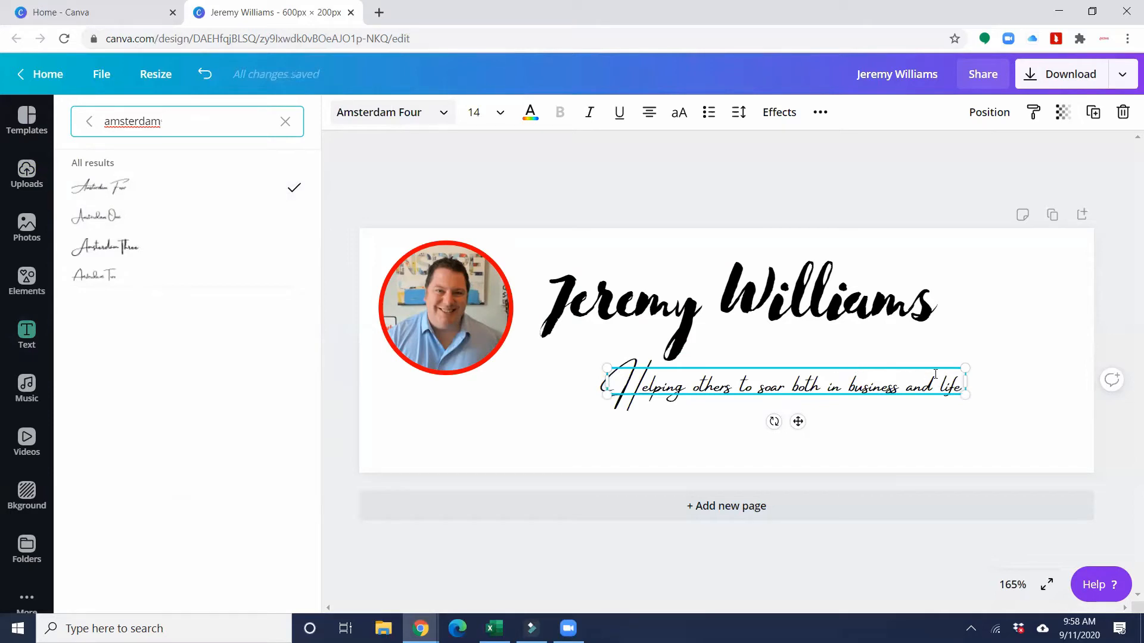
- Narrow the tagline to wrap onto two lines and move it to the lower right
drag(954, 380, 894, 380)
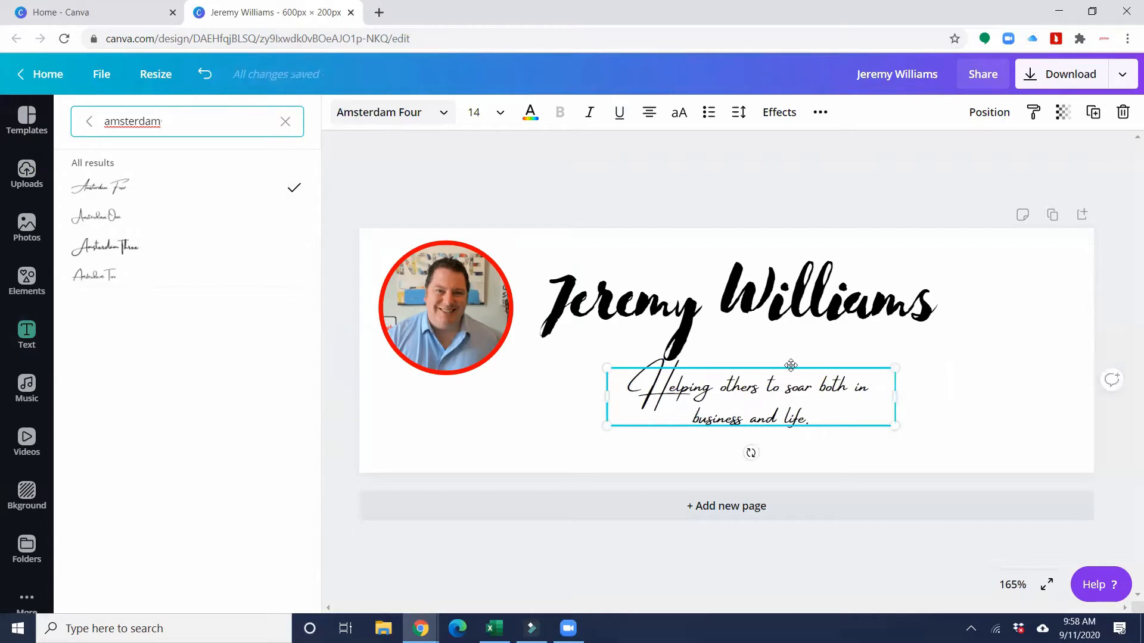
drag(791, 365, 942, 374)
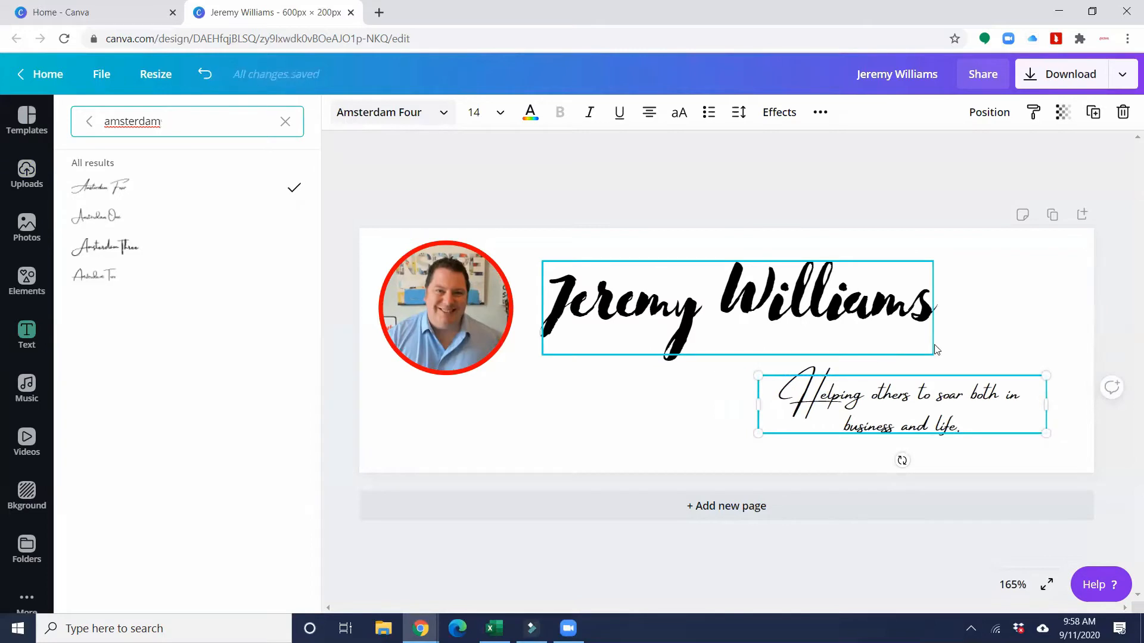
click(975, 350)
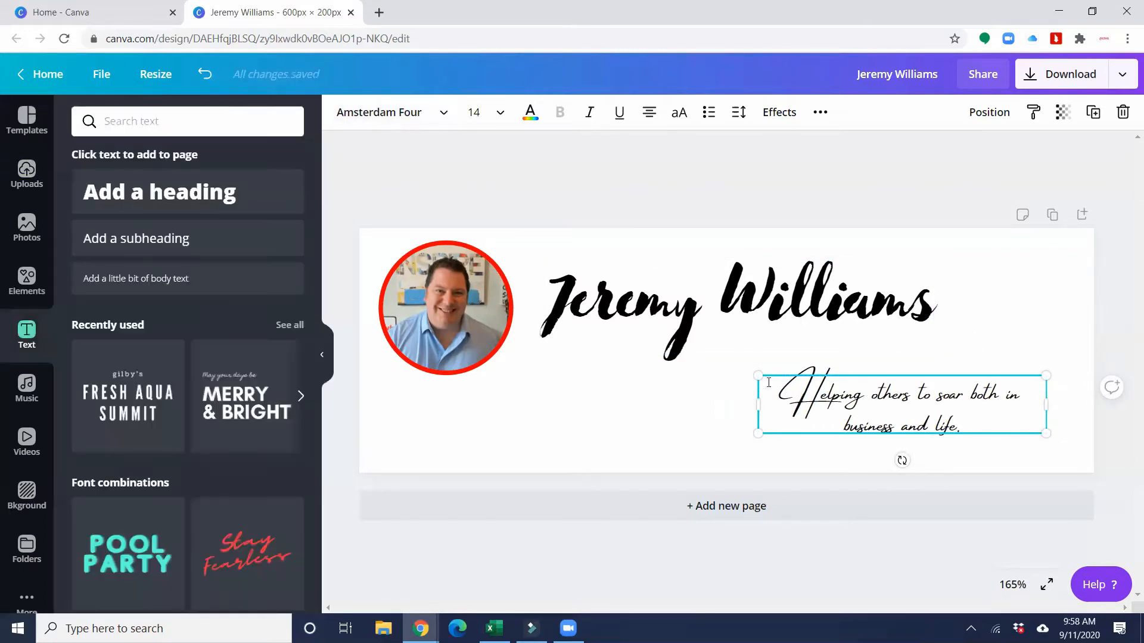
click(668, 398)
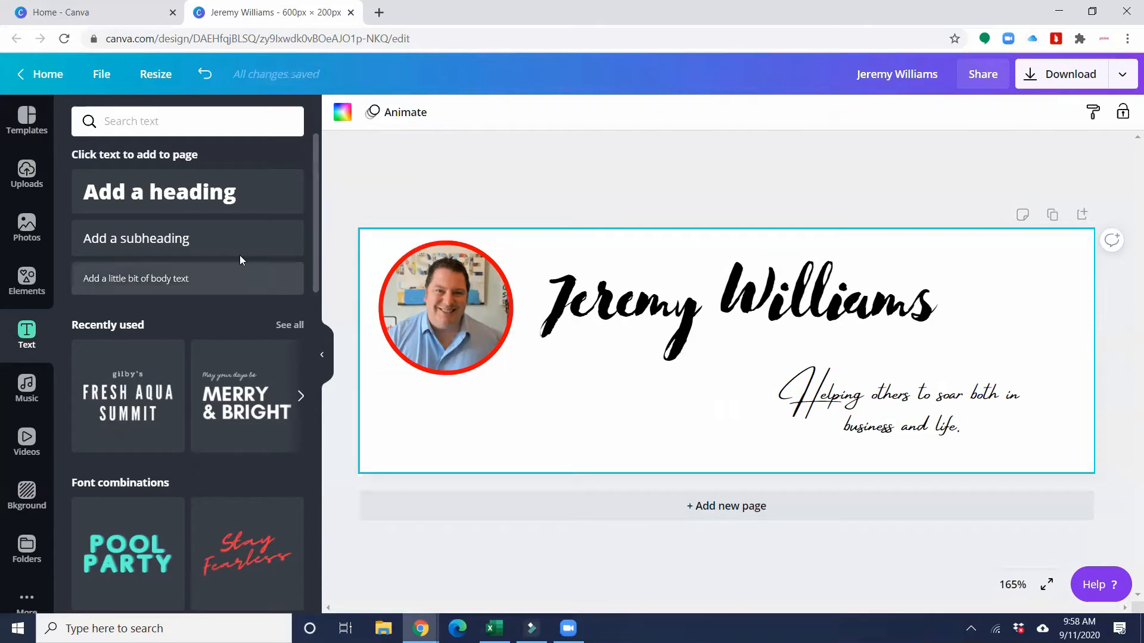
- Add a left-aligned 'Red Hawk Coaching' heading on one line beneath the photo
click(200, 197)
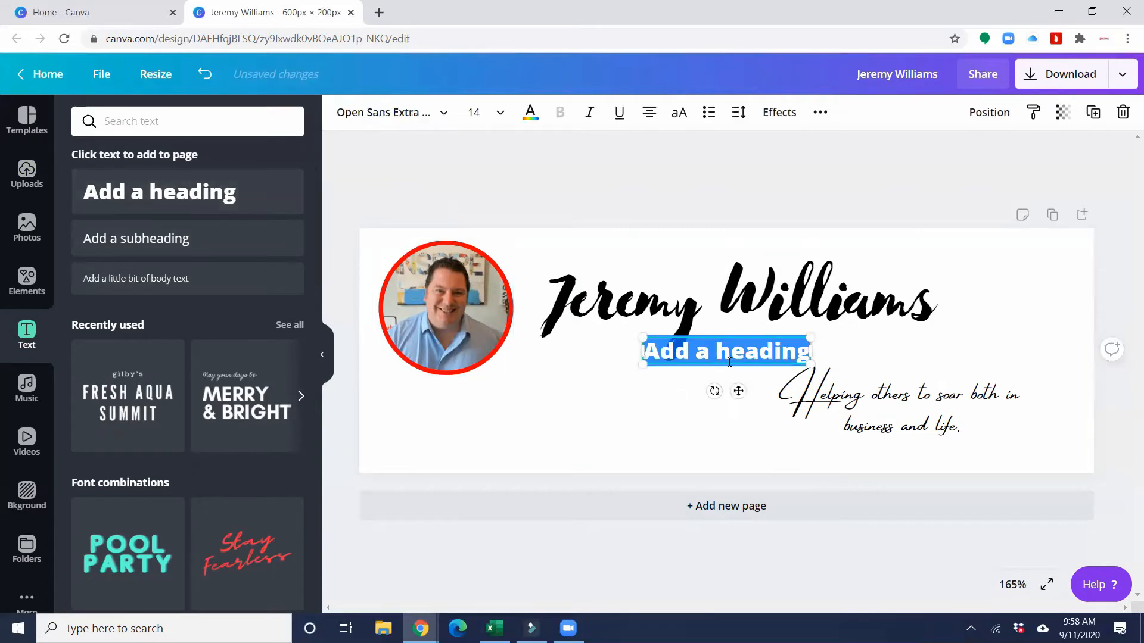
drag(753, 337, 495, 389)
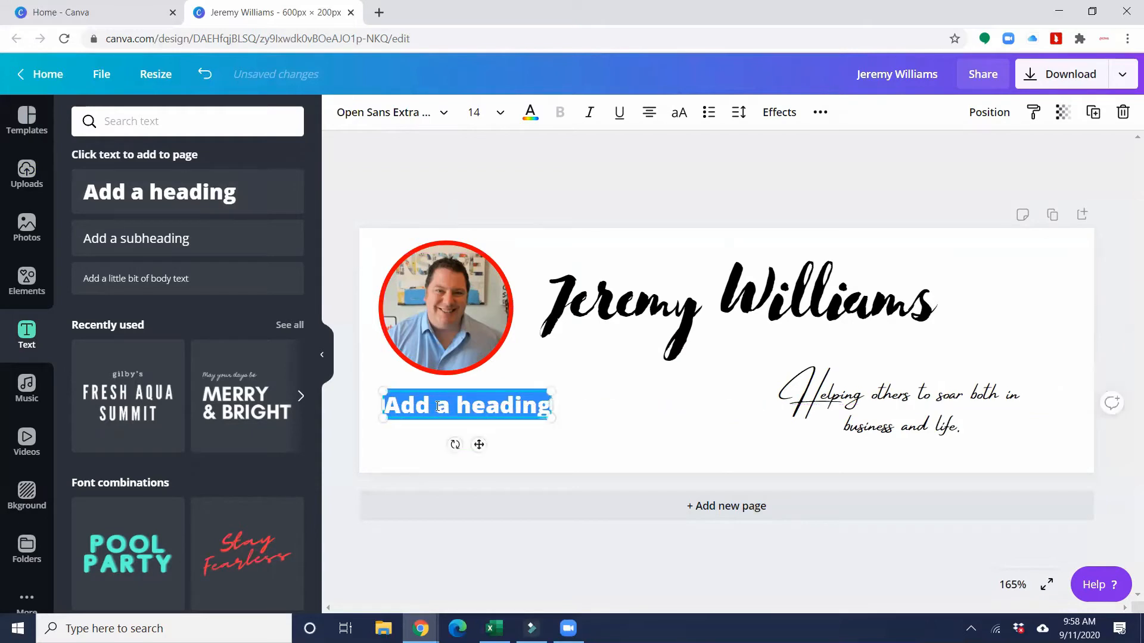
text(Redd H)
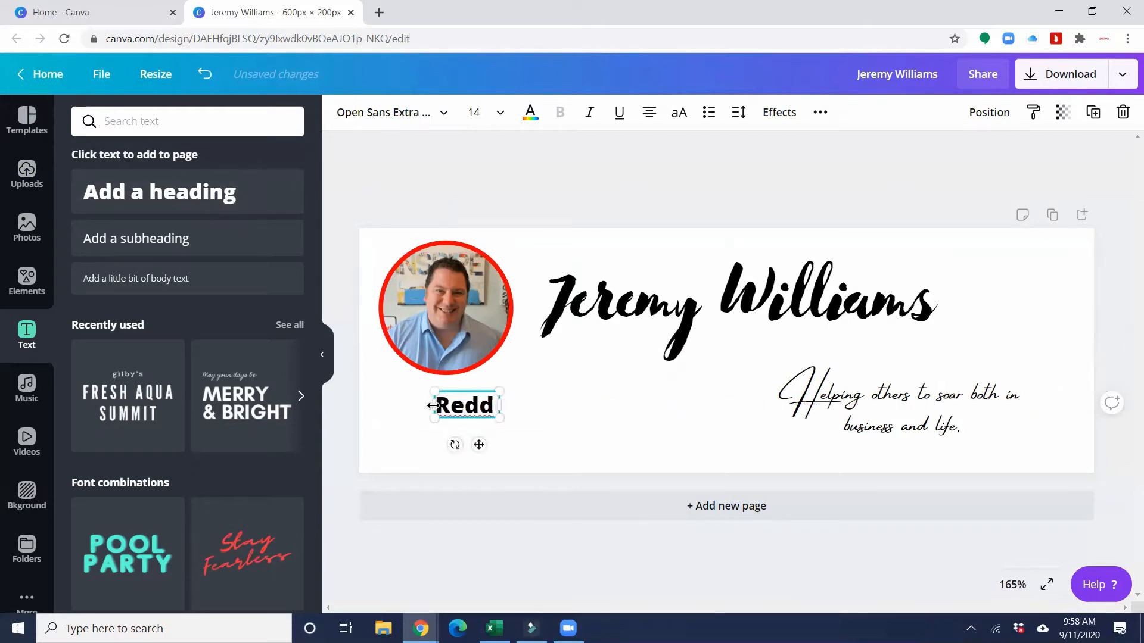
key(BackSpace)
key(BackSpace)
key(BackSpace)
text(Ha)
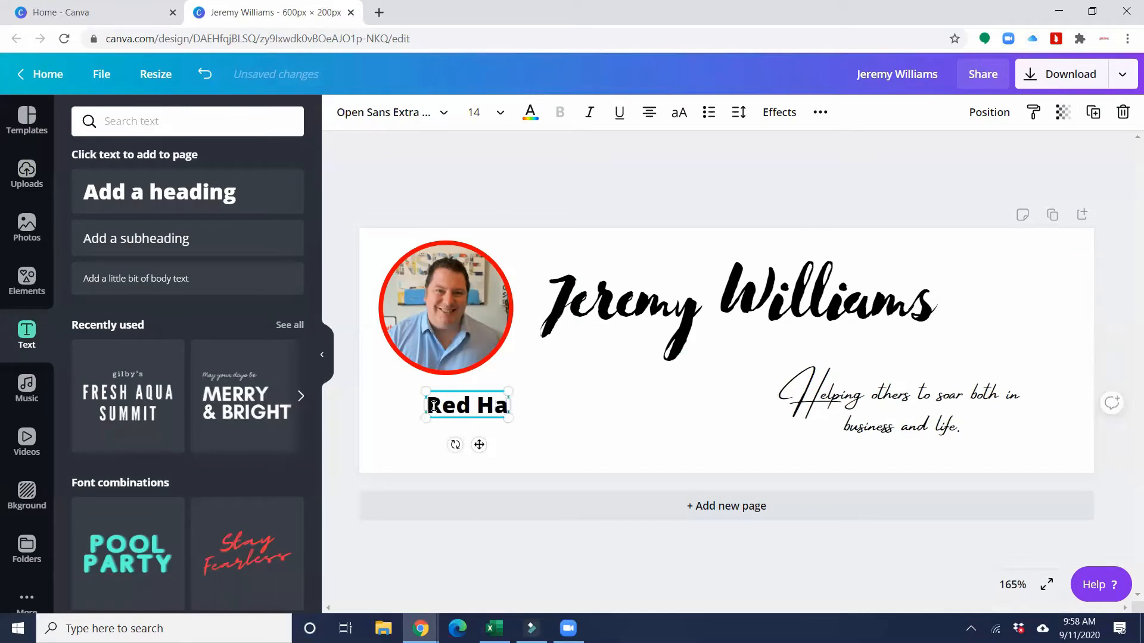
text(wk Coaching)
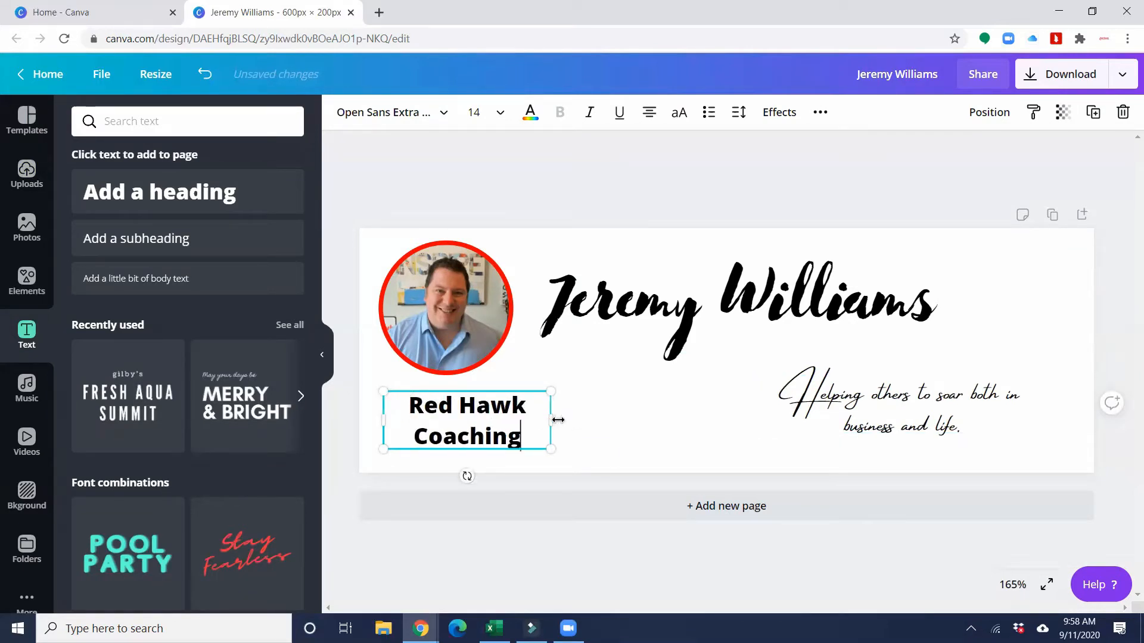
drag(558, 420, 630, 416)
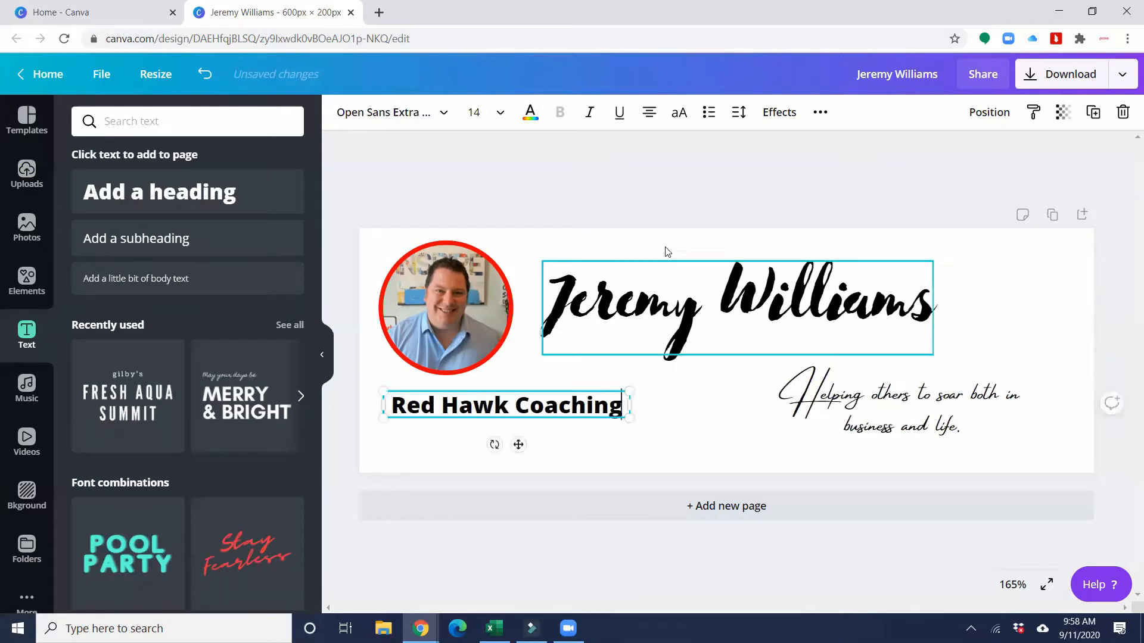
click(649, 112)
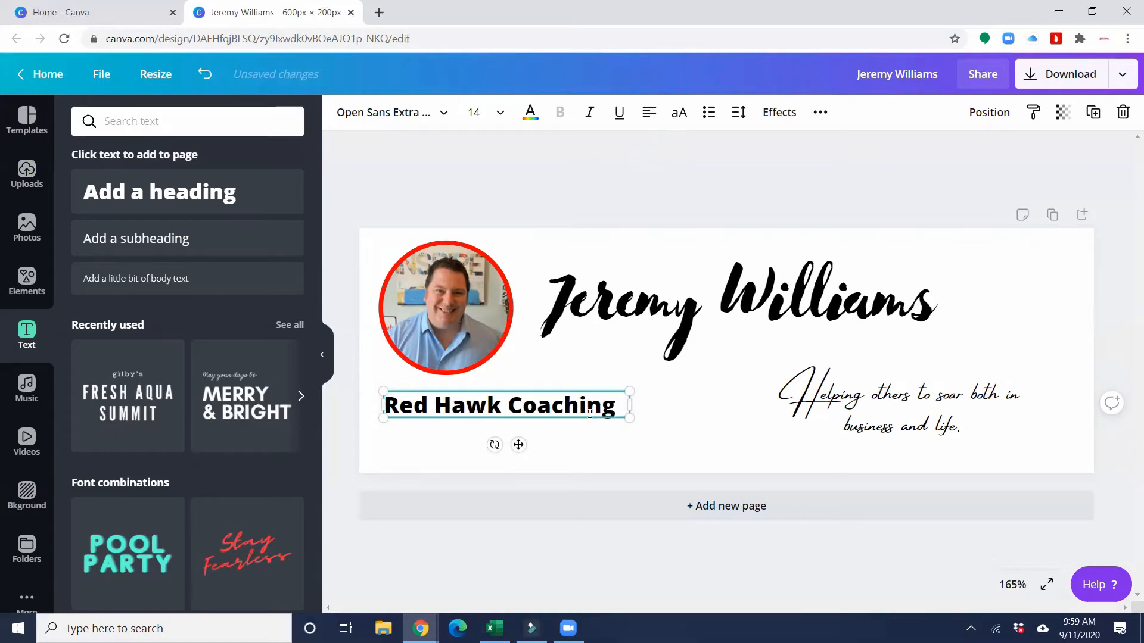
- Colour the Red Hawk Coaching text red
drag(612, 407, 360, 404)
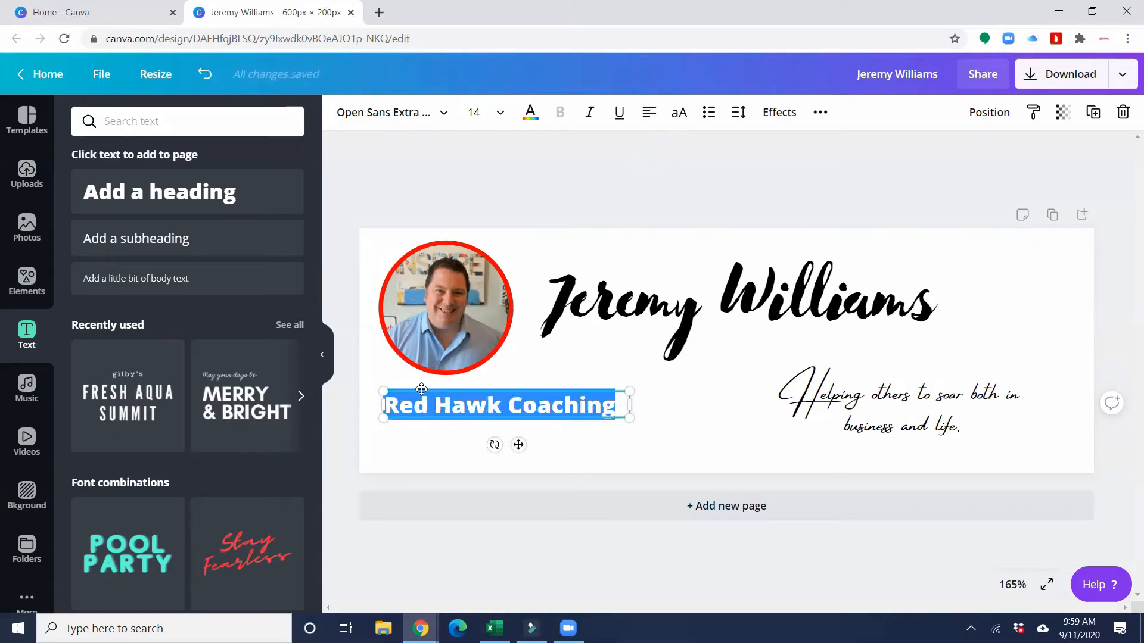
click(530, 112)
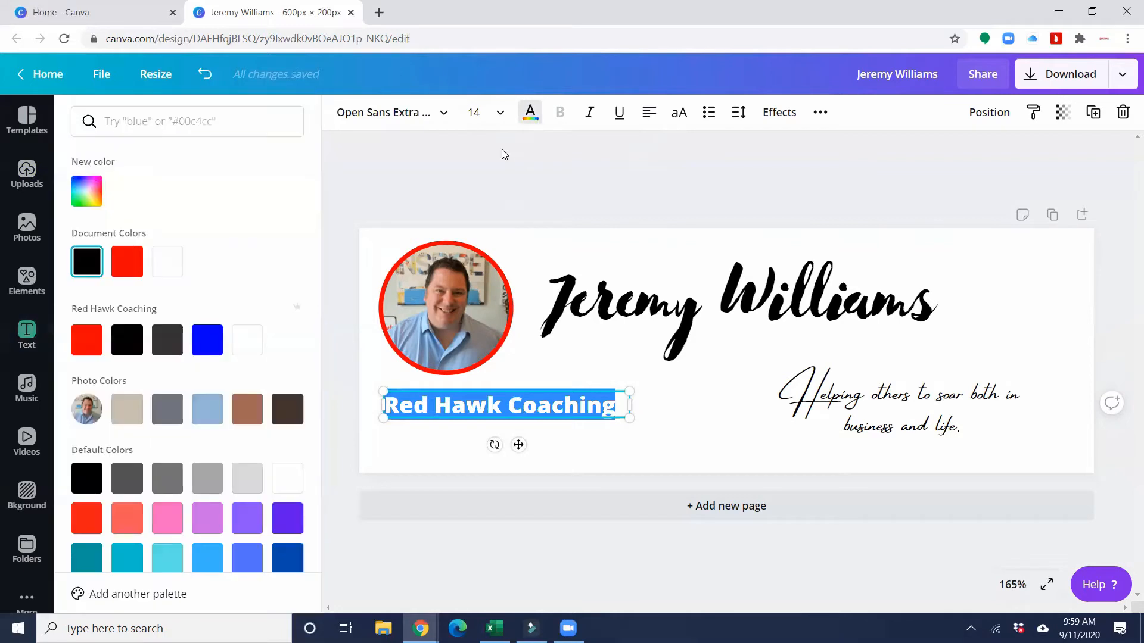
click(127, 273)
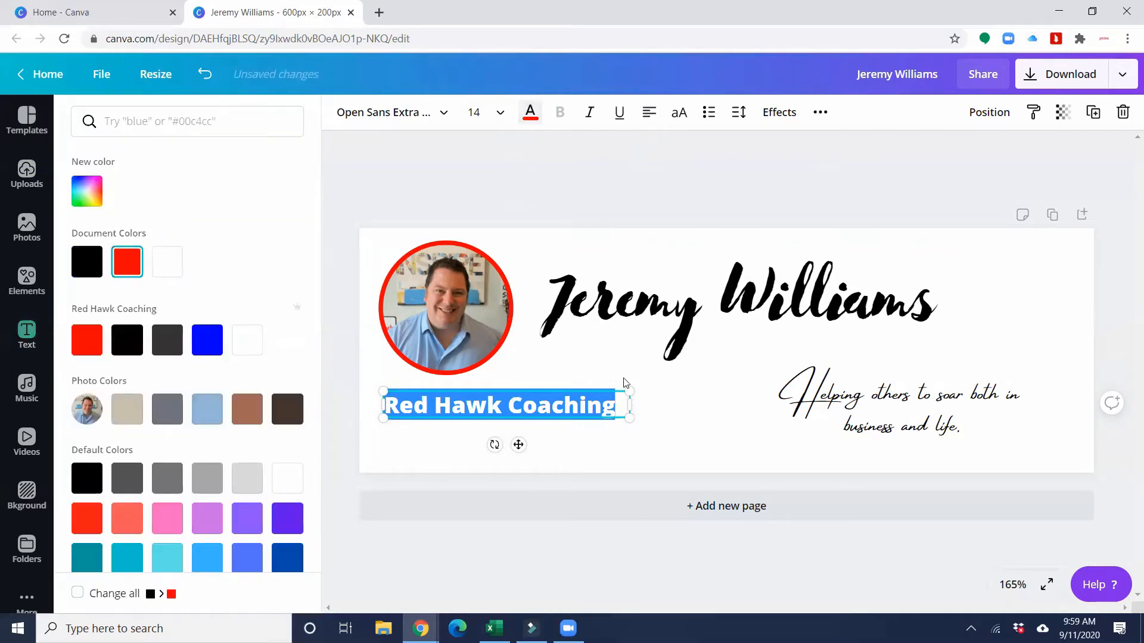
click(693, 420)
click(692, 416)
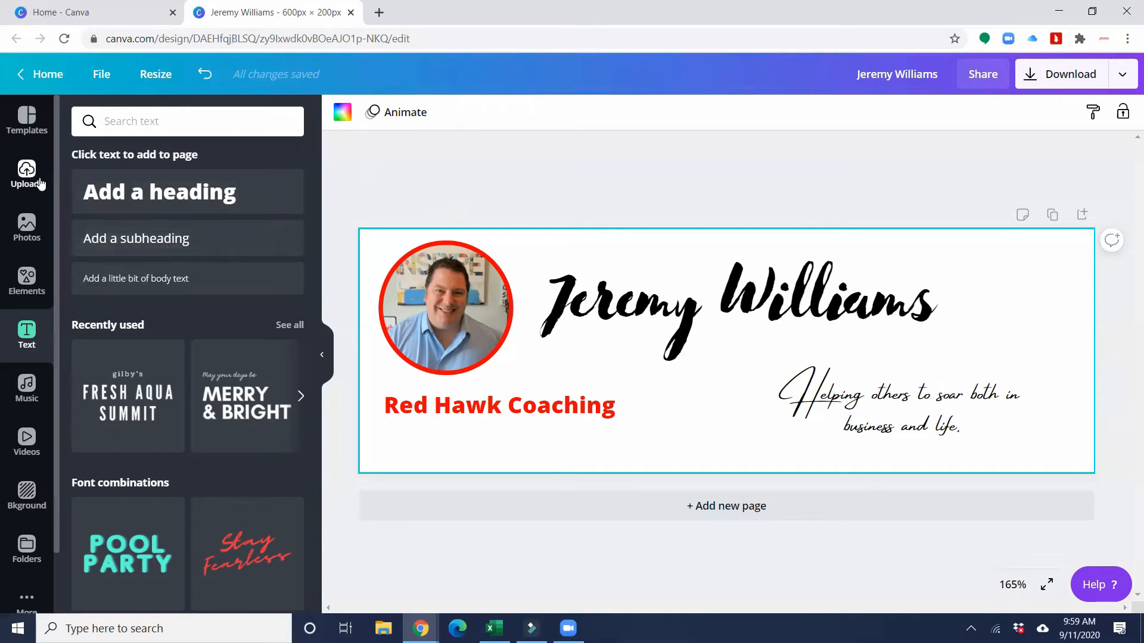
- Add an envelope icon from Elements under 'Red Hawk Coaching', shrink it and colour it red
click(33, 274)
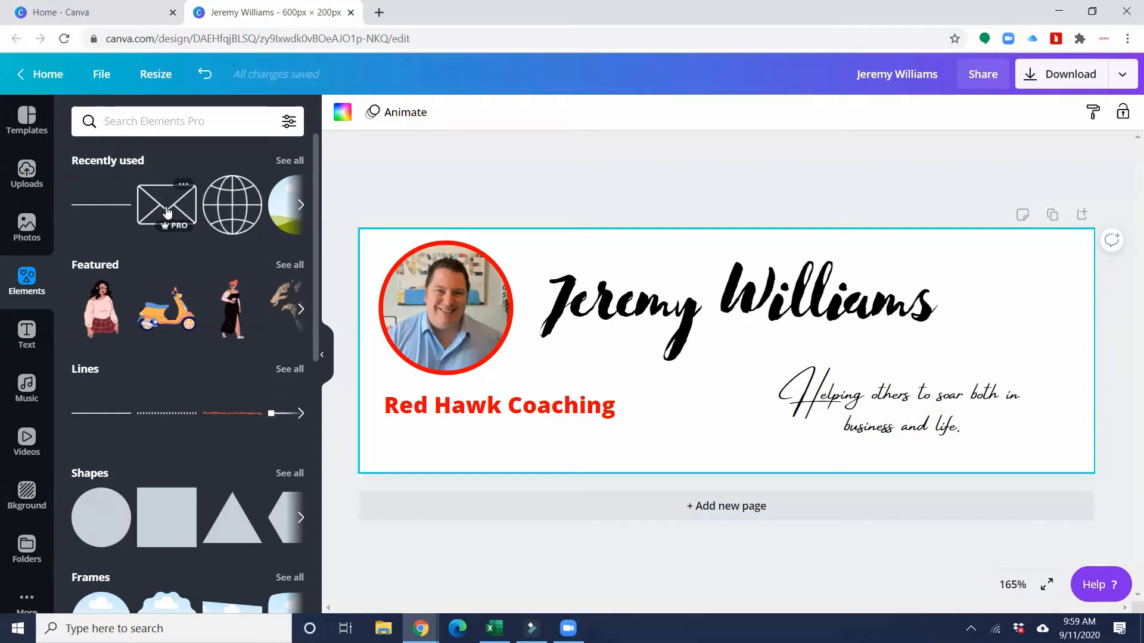
drag(167, 212, 385, 429)
drag(370, 365, 412, 435)
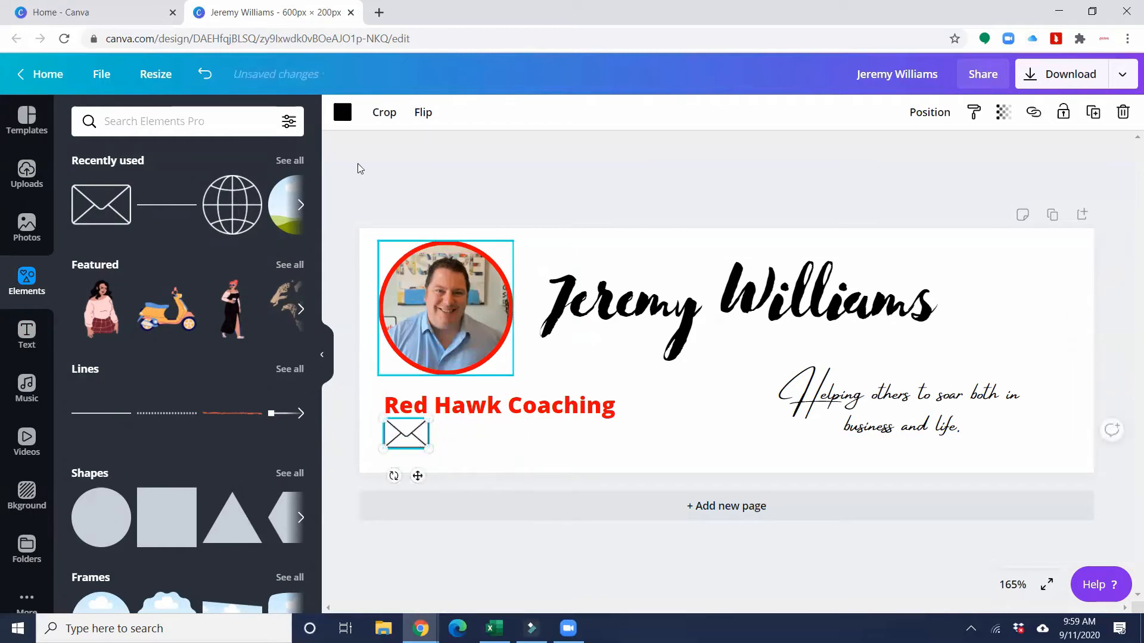
click(342, 112)
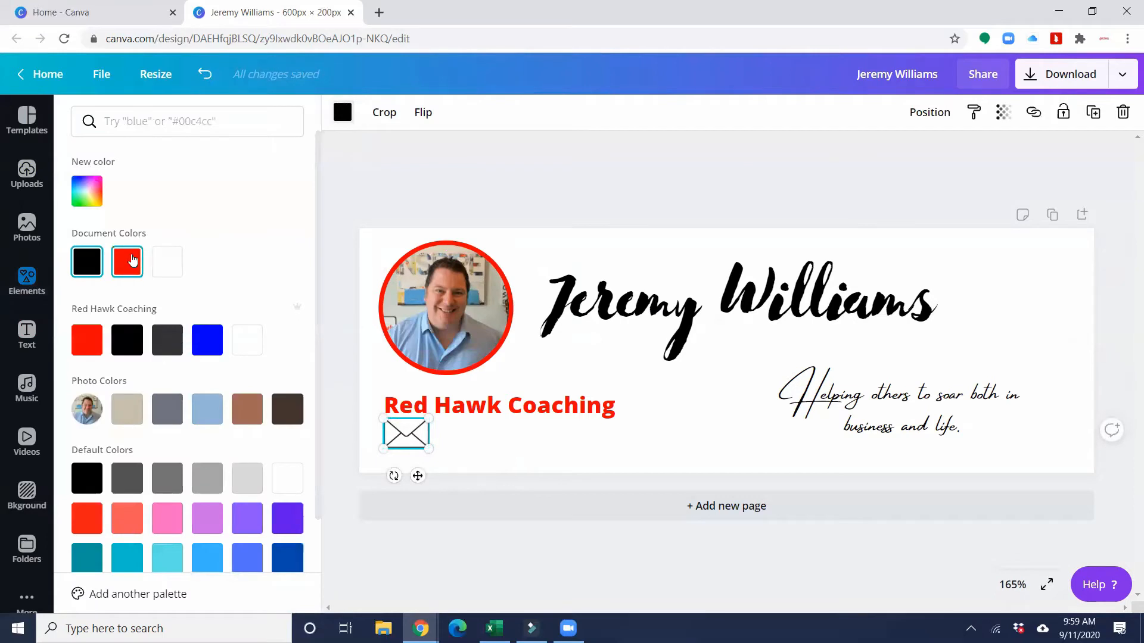
click(132, 260)
drag(425, 444, 413, 438)
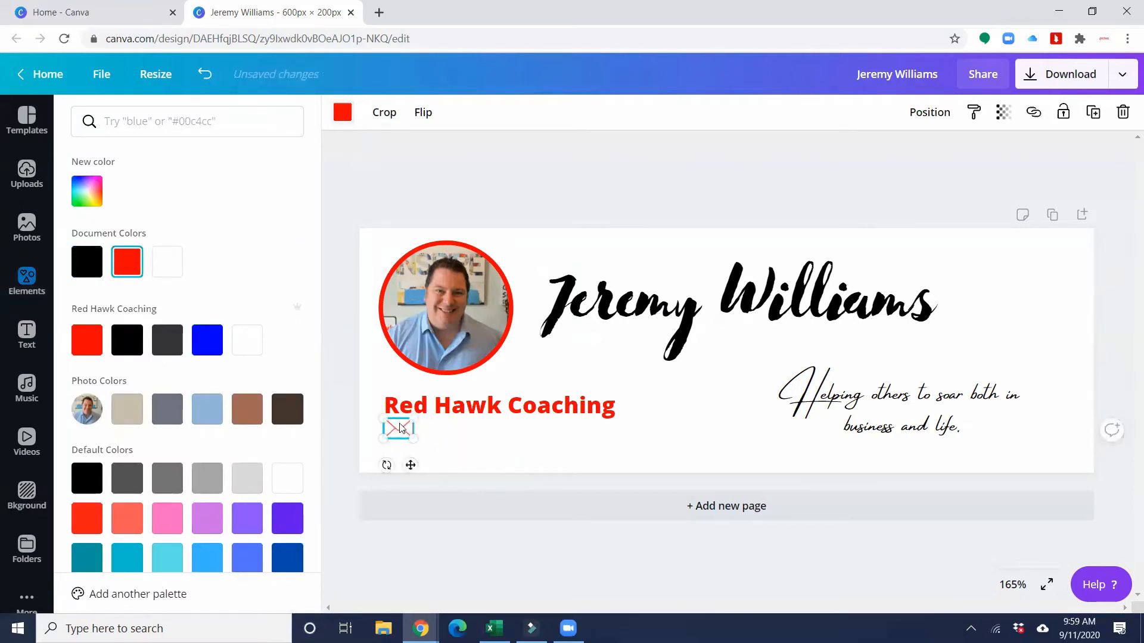
click(436, 408)
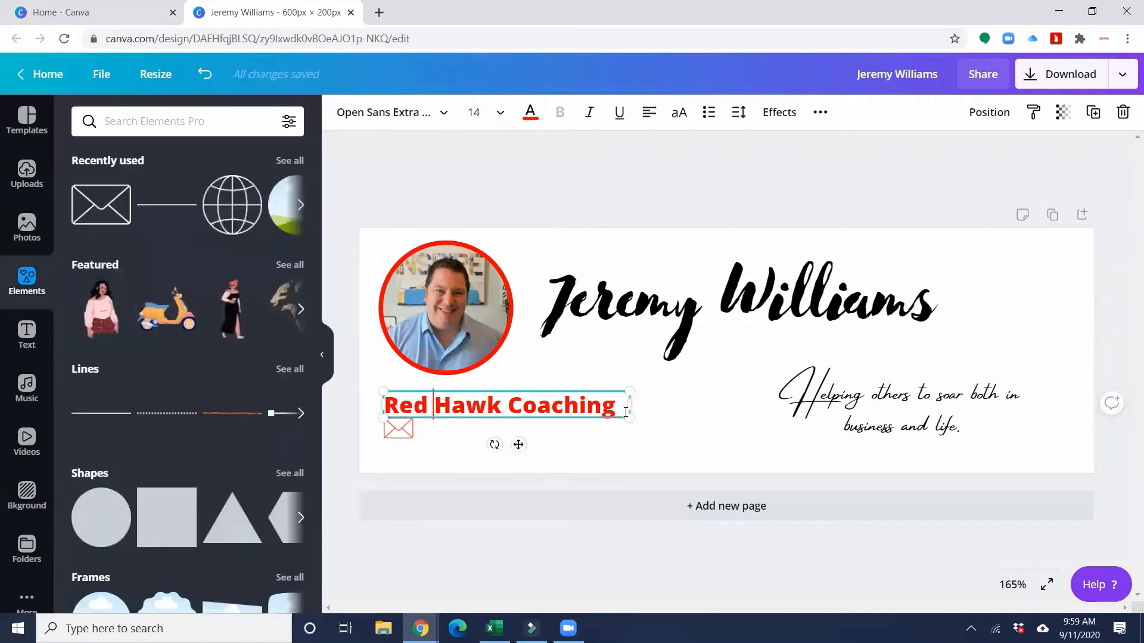
- Change the 'Red Hawk Coaching' text to the Libre Baskerville font
drag(626, 411, 368, 403)
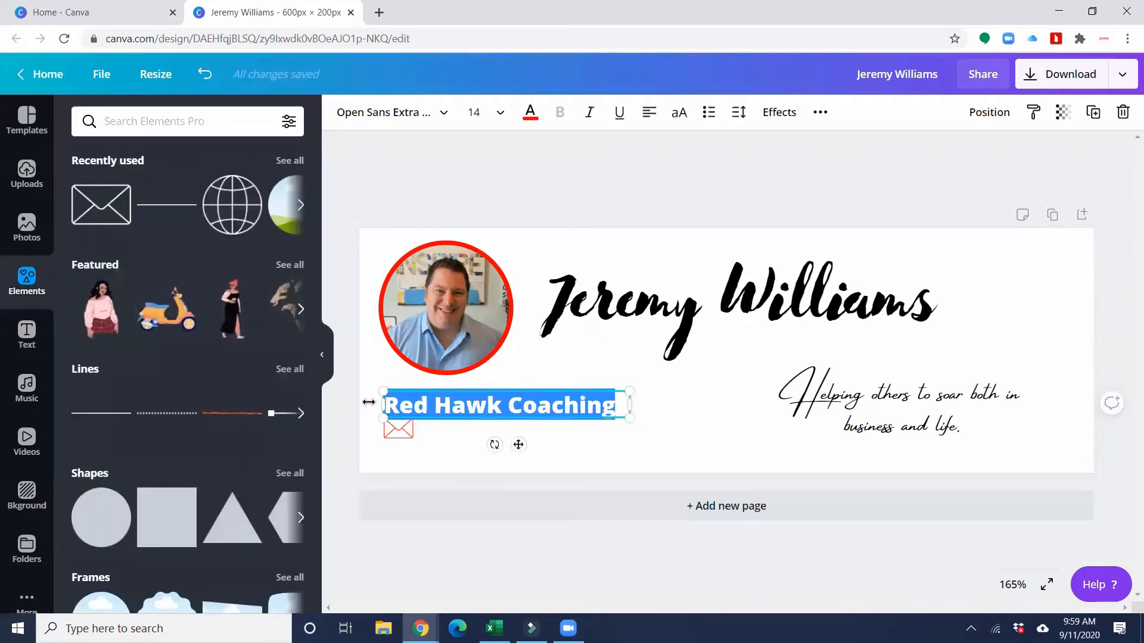
click(380, 115)
drag(184, 121, 59, 109)
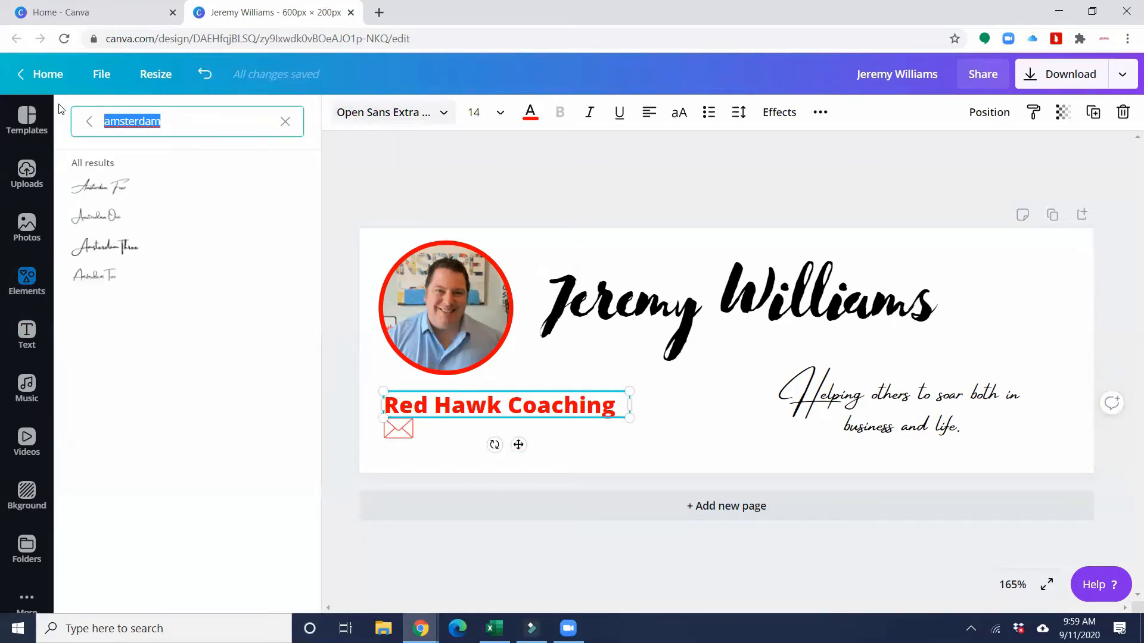
text(libre)
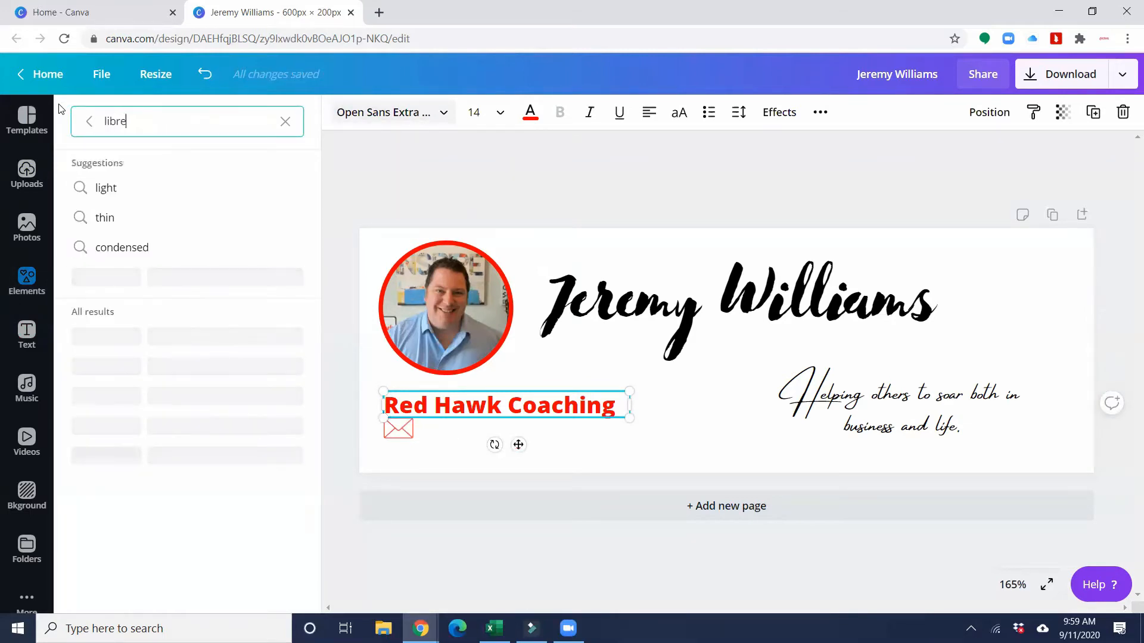
text( va)
text( bakers)
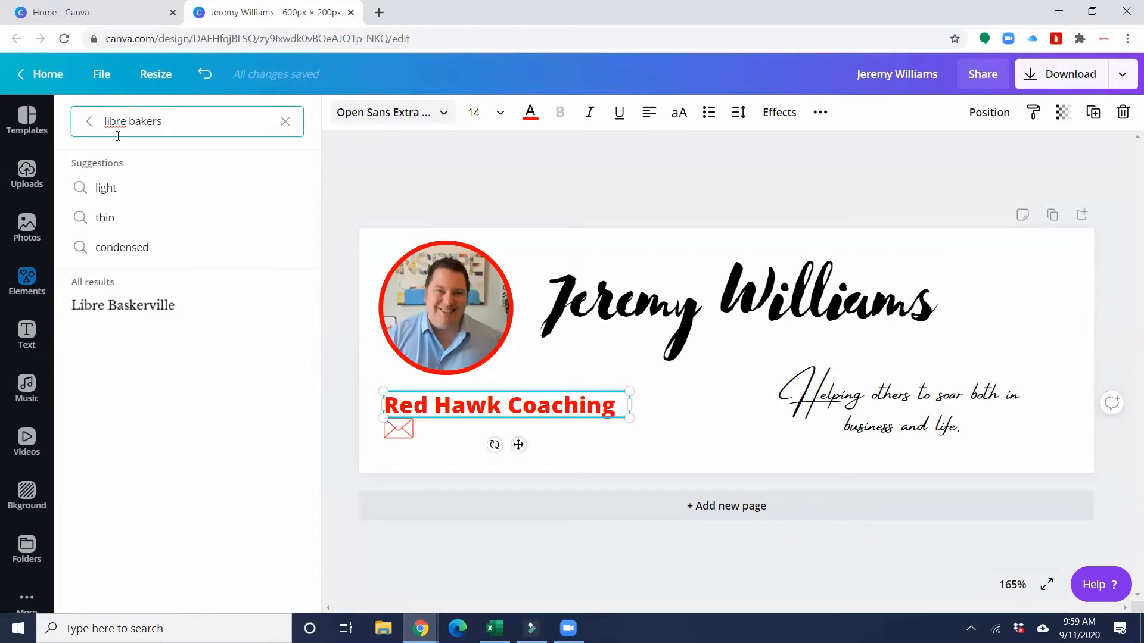
click(132, 305)
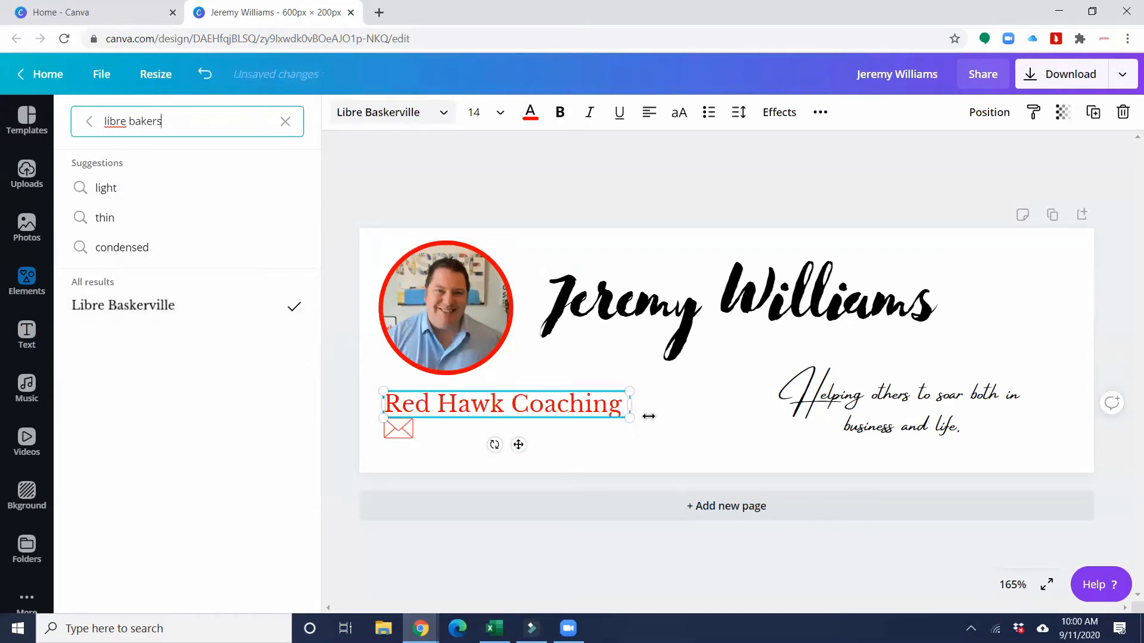
key(Escape)
click(687, 415)
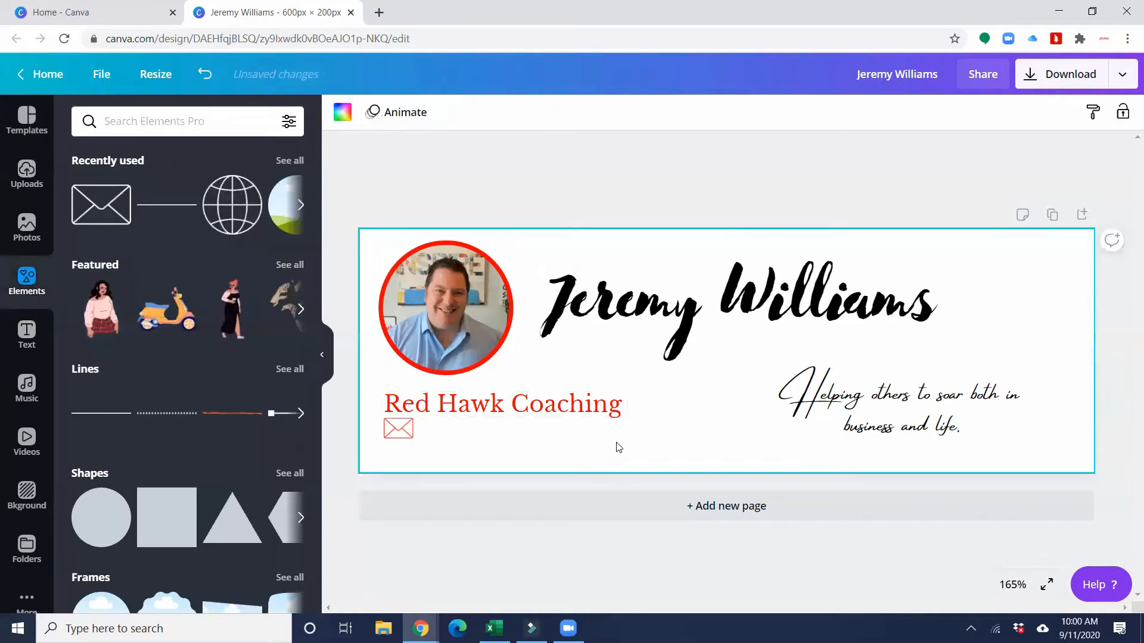
- Copy the 'Red Hawk Coaching' text beside the envelope and retype it as the contact's e-mail address
click(516, 416)
right_click(516, 416)
right_click(579, 360)
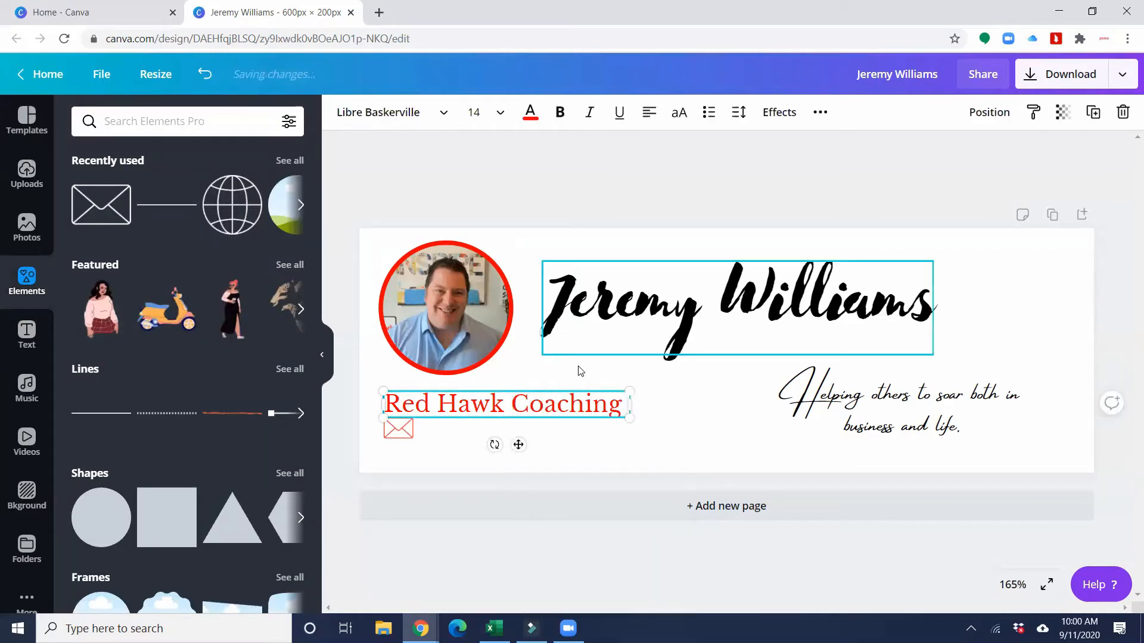
click(510, 407)
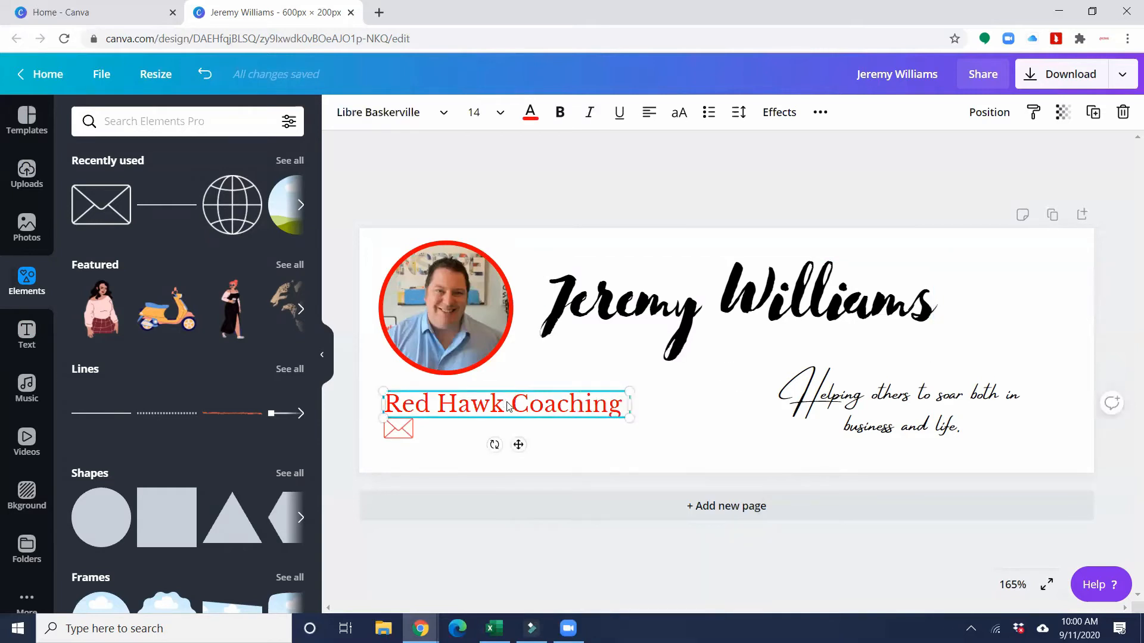
right_click(507, 407)
click(555, 359)
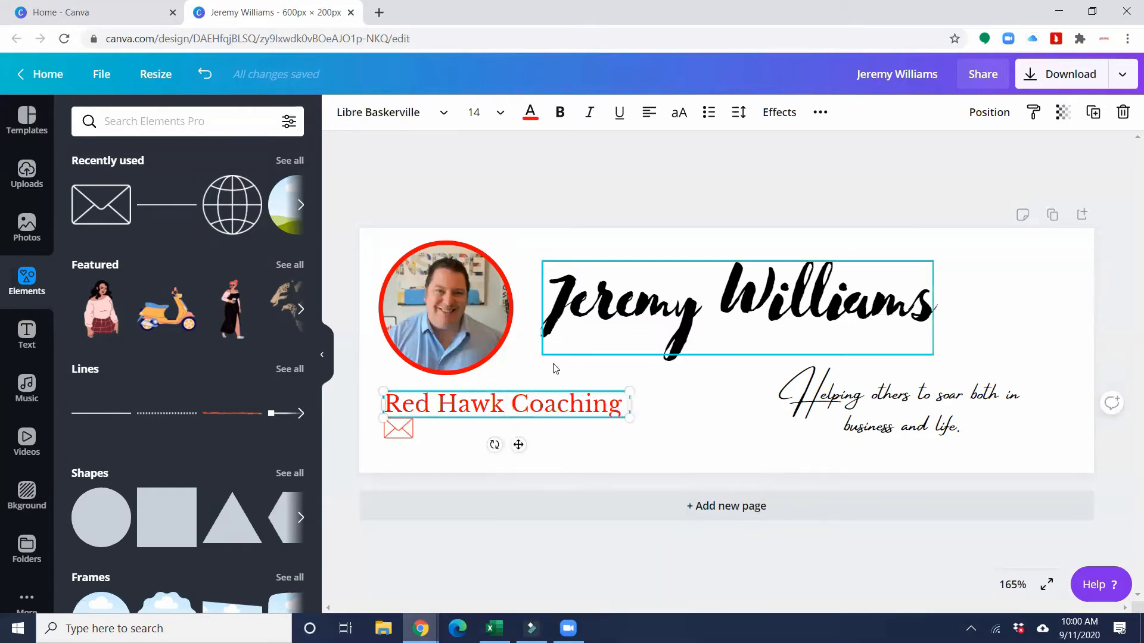
right_click(536, 374)
click(582, 424)
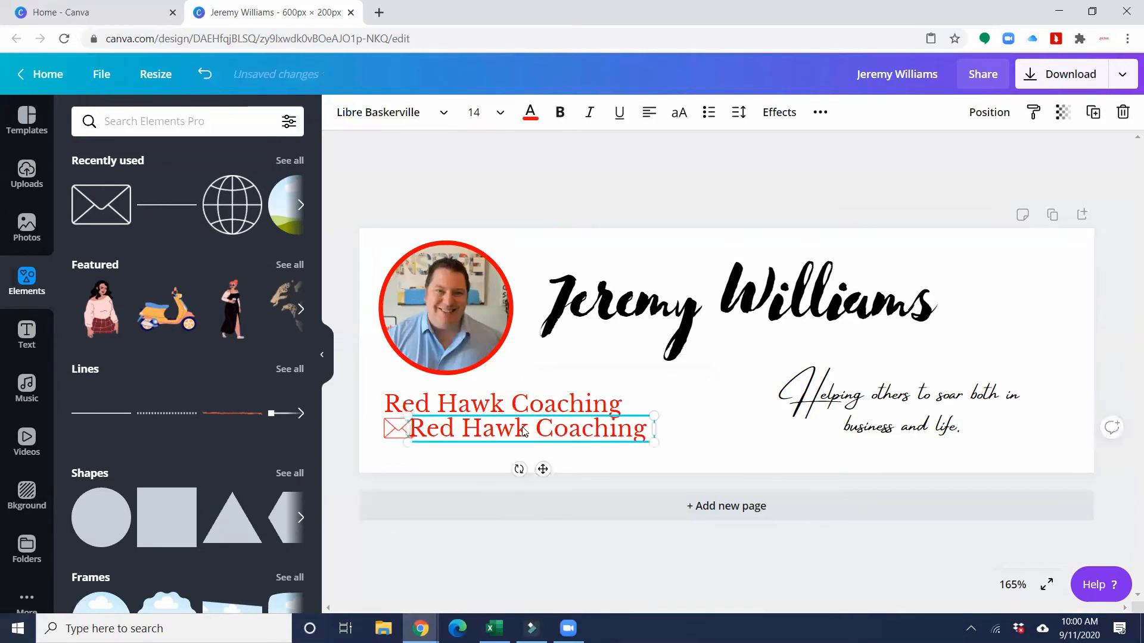
mouse_move(525, 427)
mouse_down()
mouse_move(552, 427)
mouse_move(542, 425)
mouse_up()
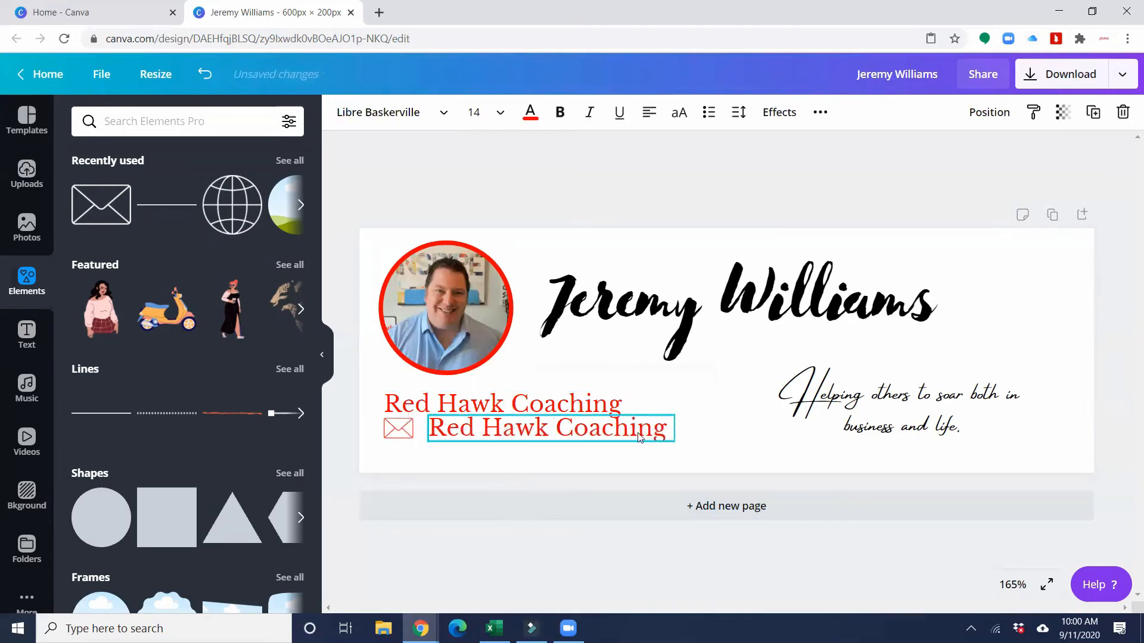
drag(667, 430, 430, 429)
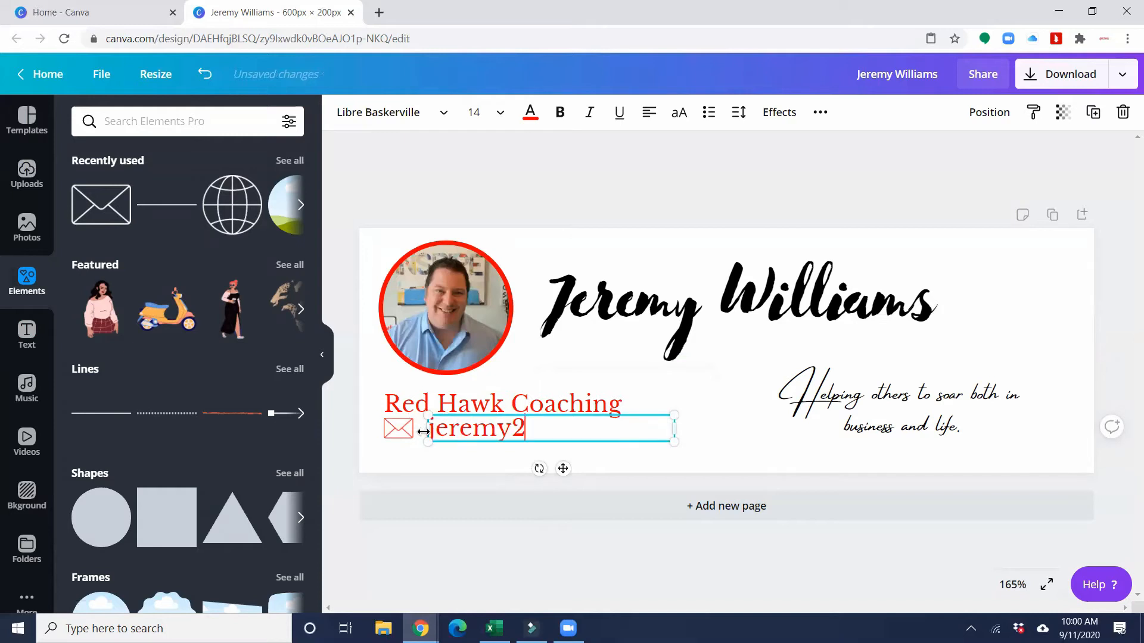
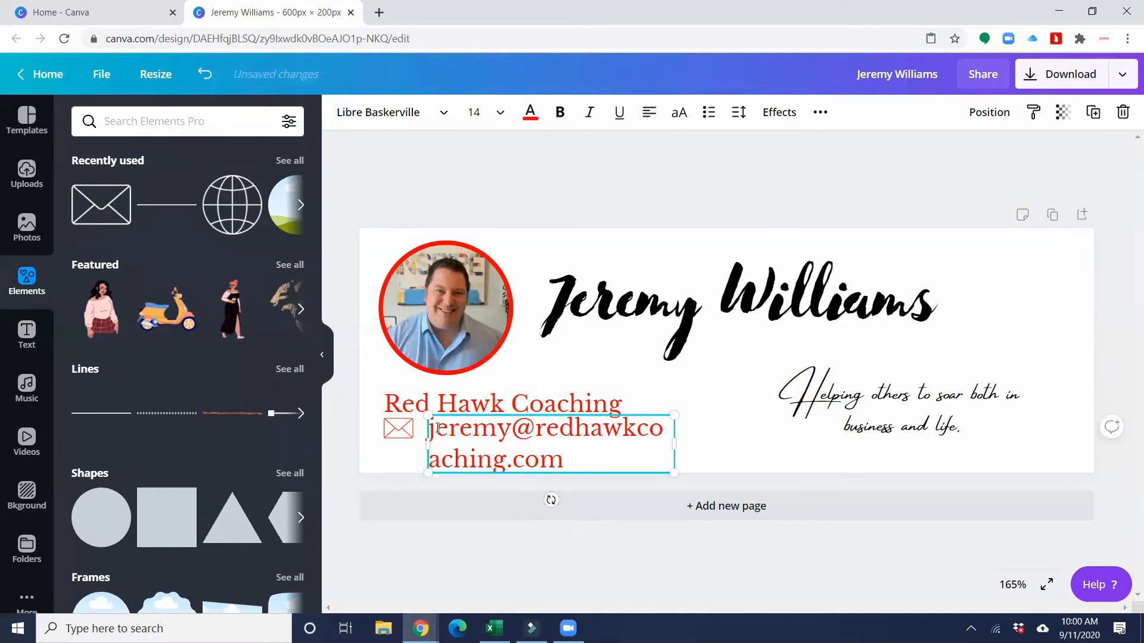
drag(674, 441, 407, 423)
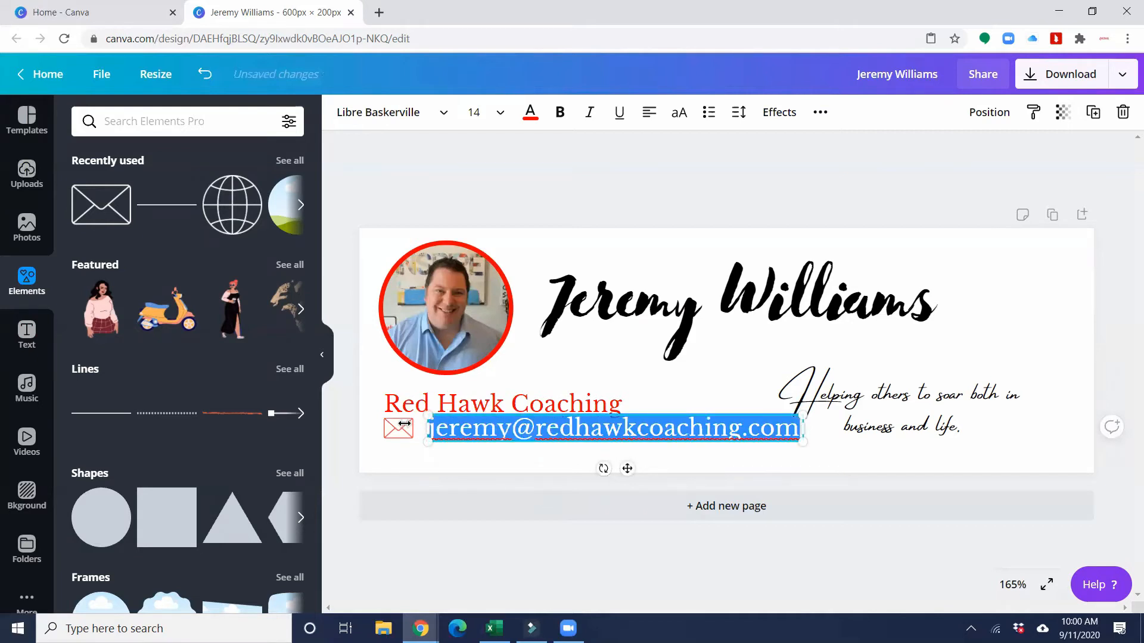
- Set the e-mail text to size 10 in black and align it beside the envelope icon
click(474, 112)
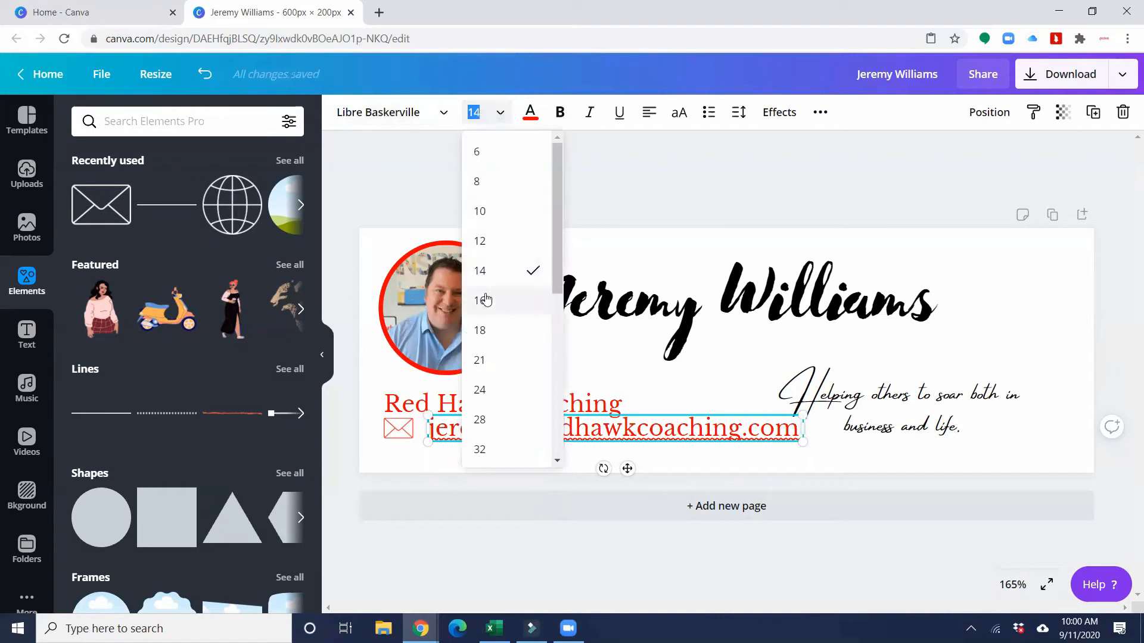
click(492, 211)
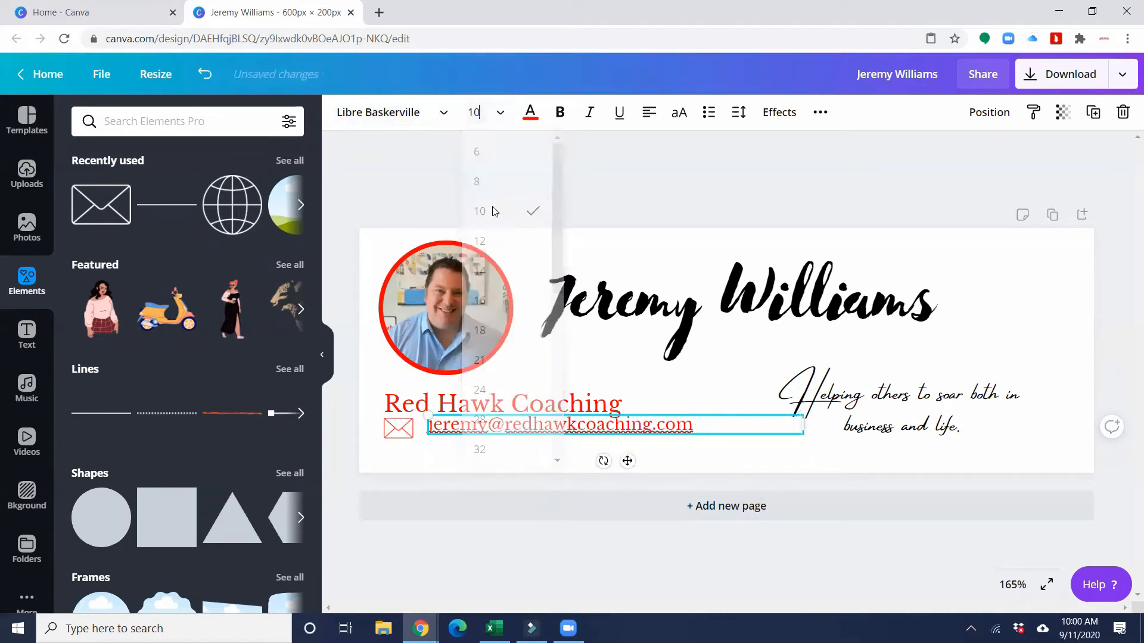
click(530, 113)
click(87, 261)
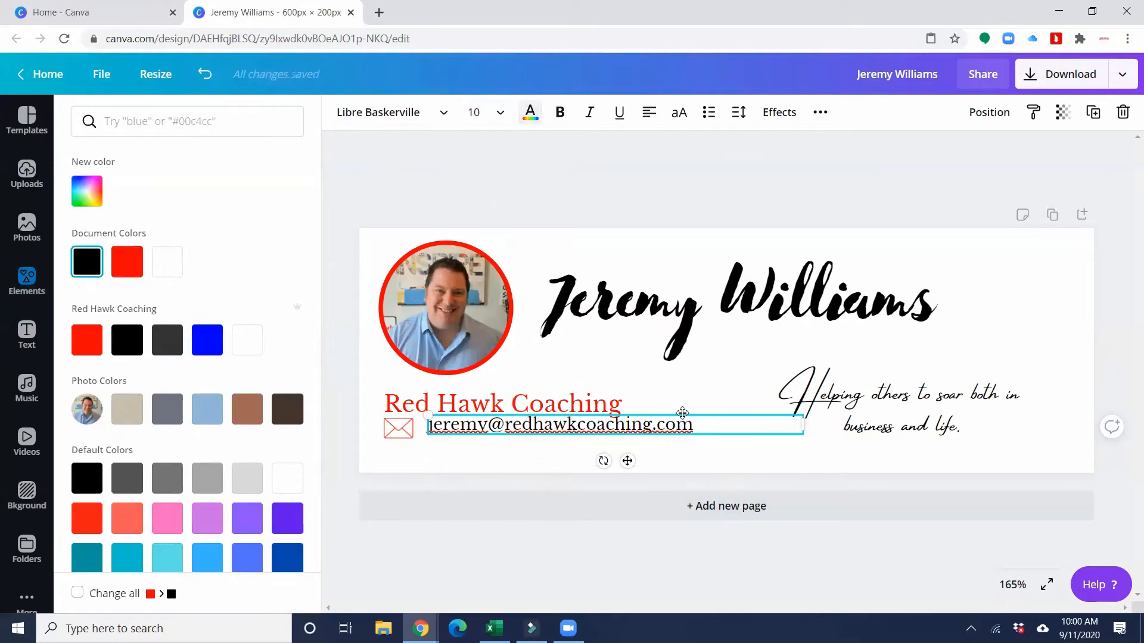
drag(679, 417, 675, 417)
click(758, 459)
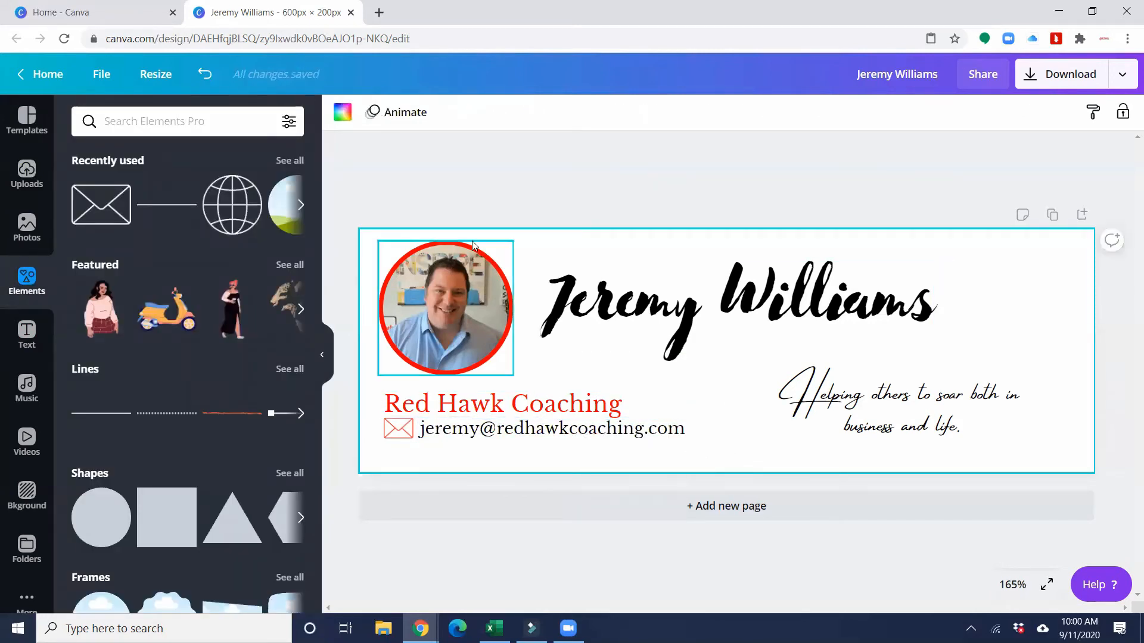
- Add a globe icon, shrink it to sit below the envelope icon, and colour it red
click(110, 211)
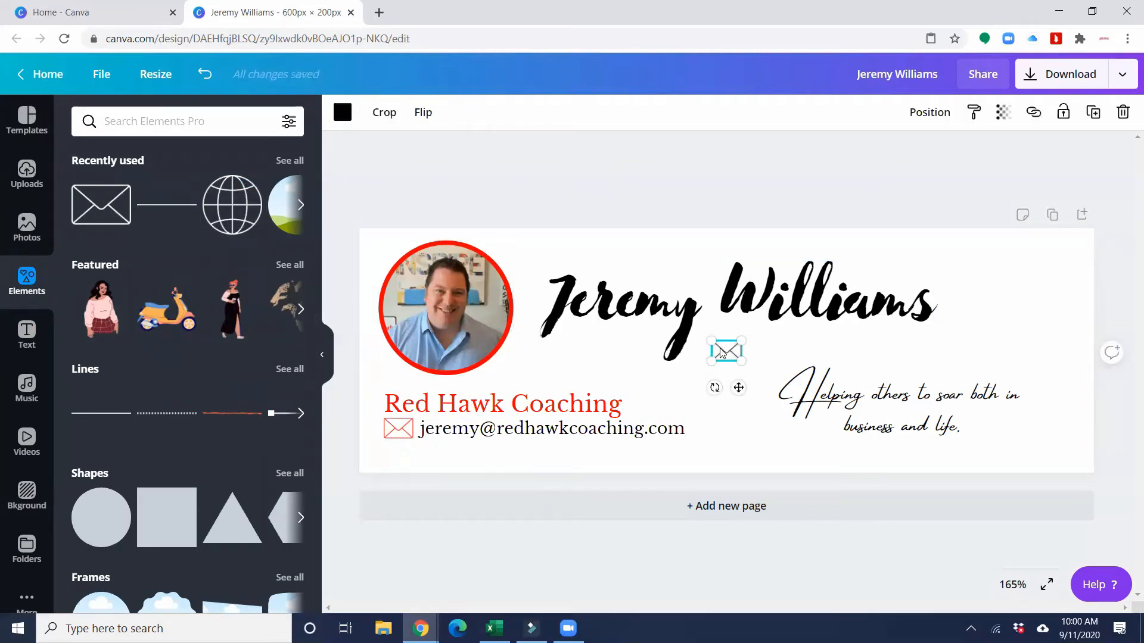
key(Delete)
click(229, 213)
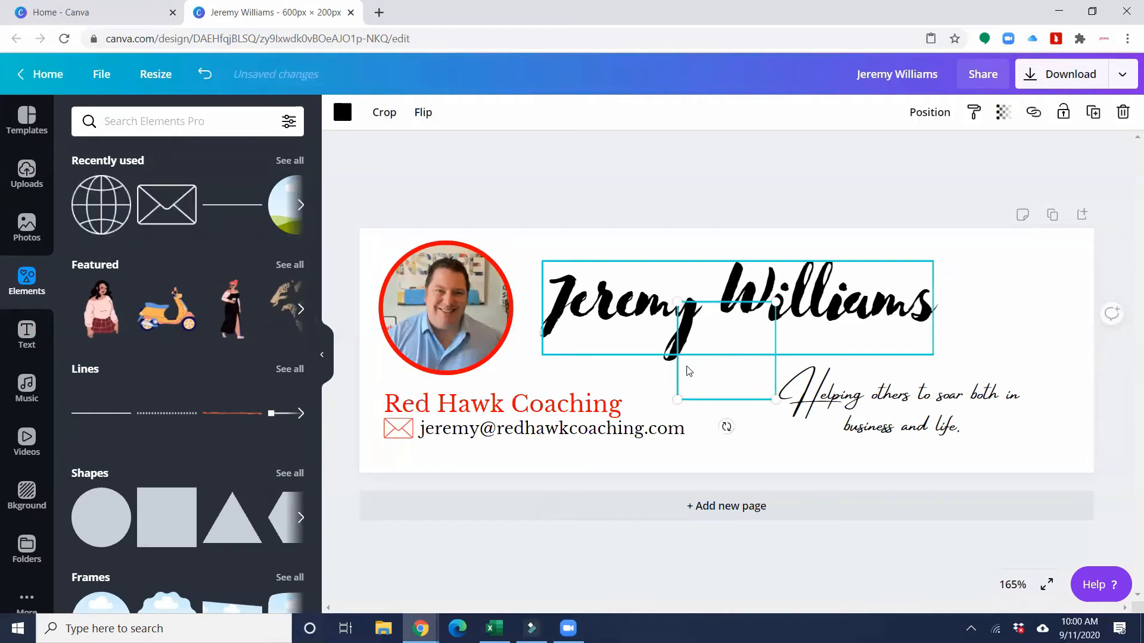
drag(727, 343, 399, 438)
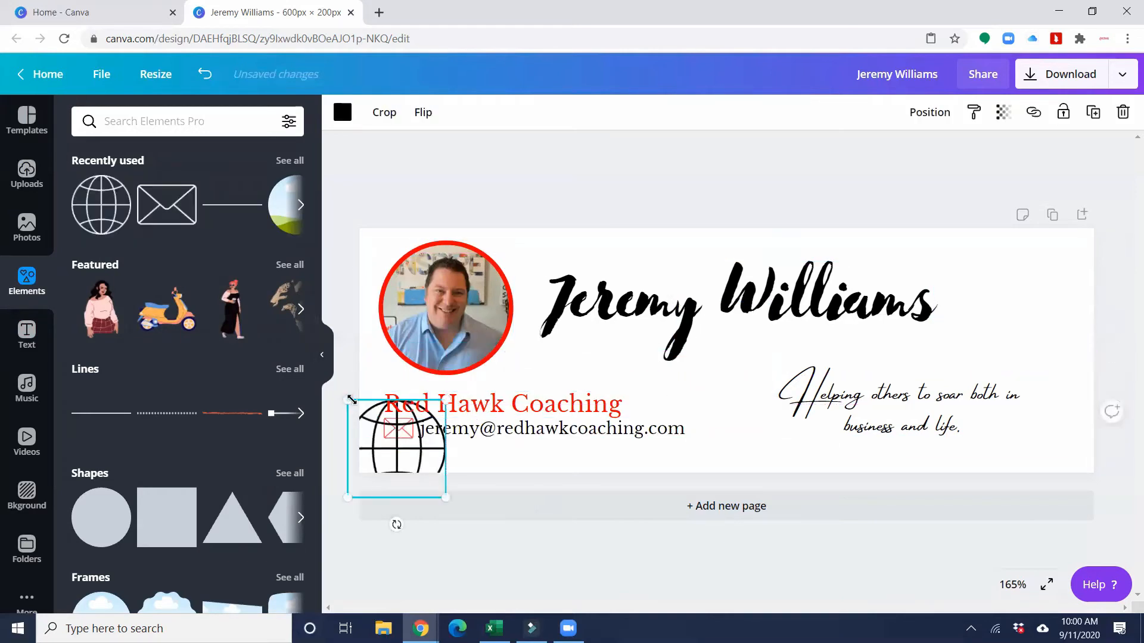
drag(347, 399, 401, 452)
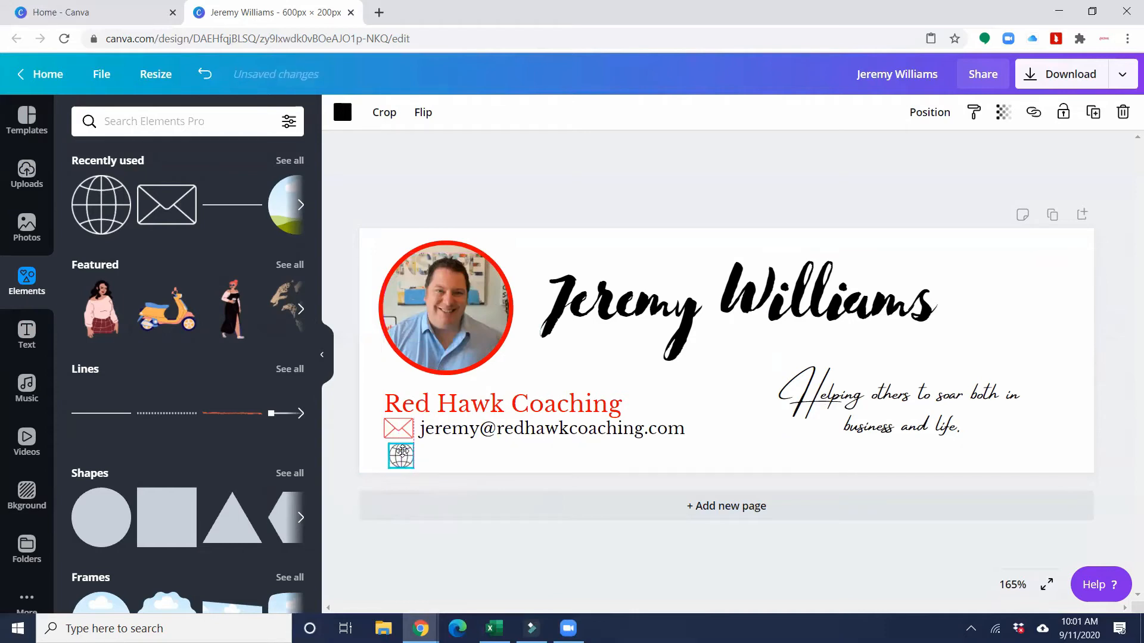
drag(402, 451, 399, 448)
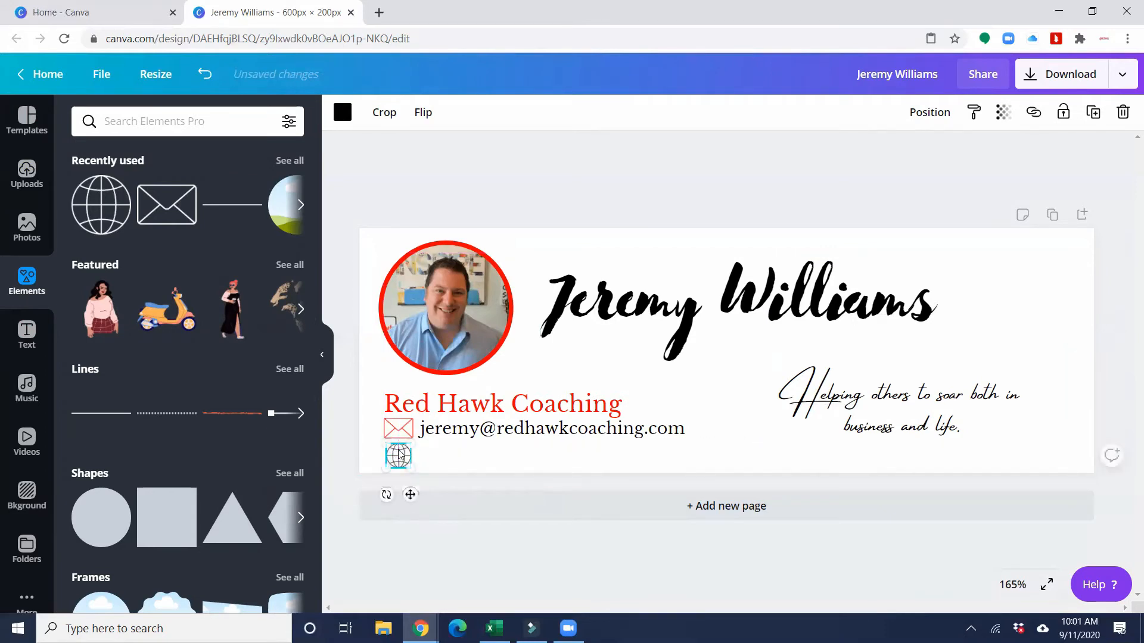
click(343, 112)
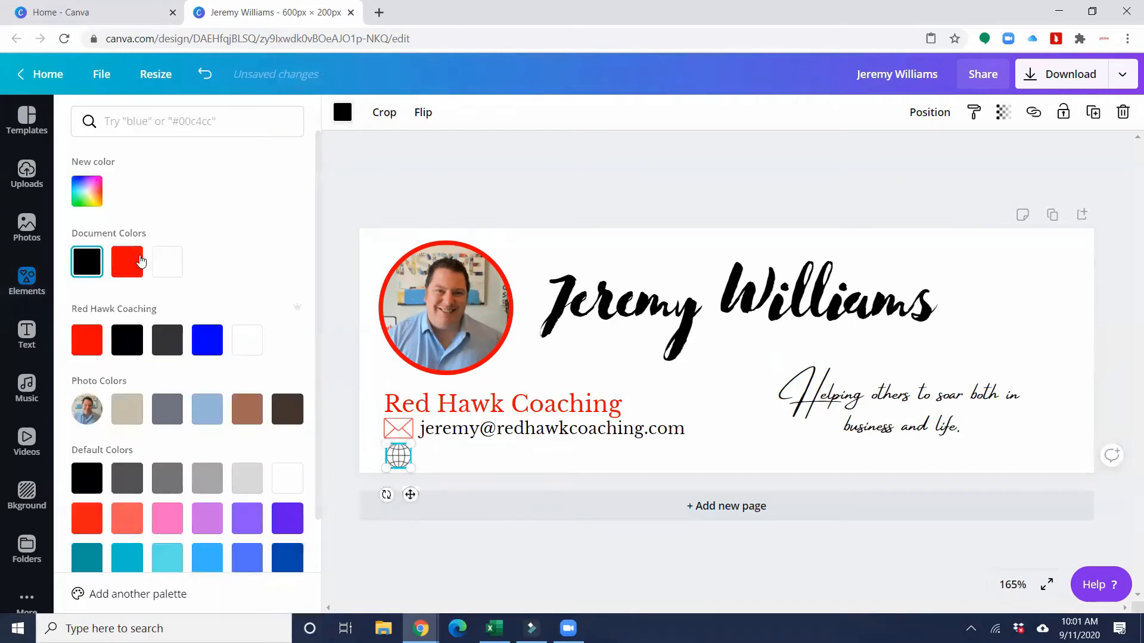
click(131, 263)
click(474, 436)
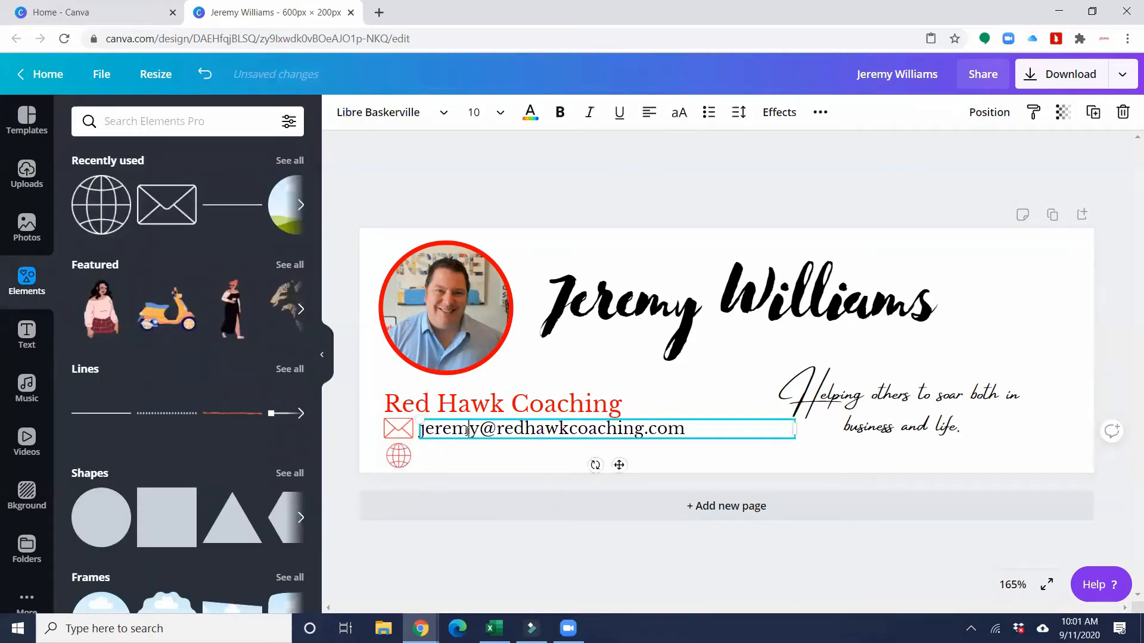
click(469, 433)
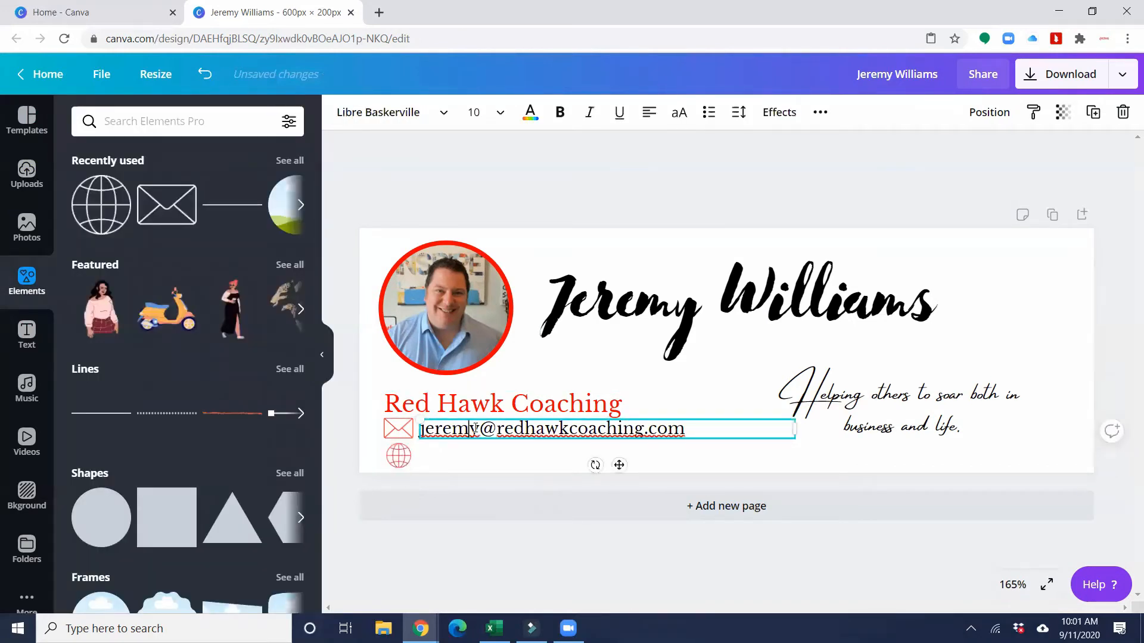
click(728, 423)
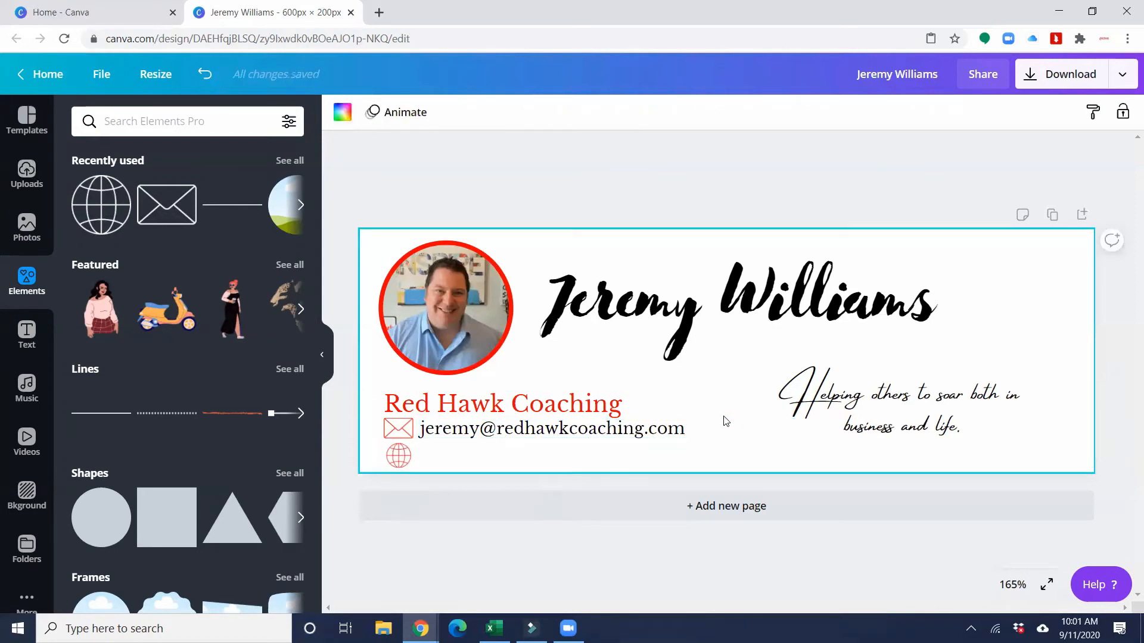
click(665, 431)
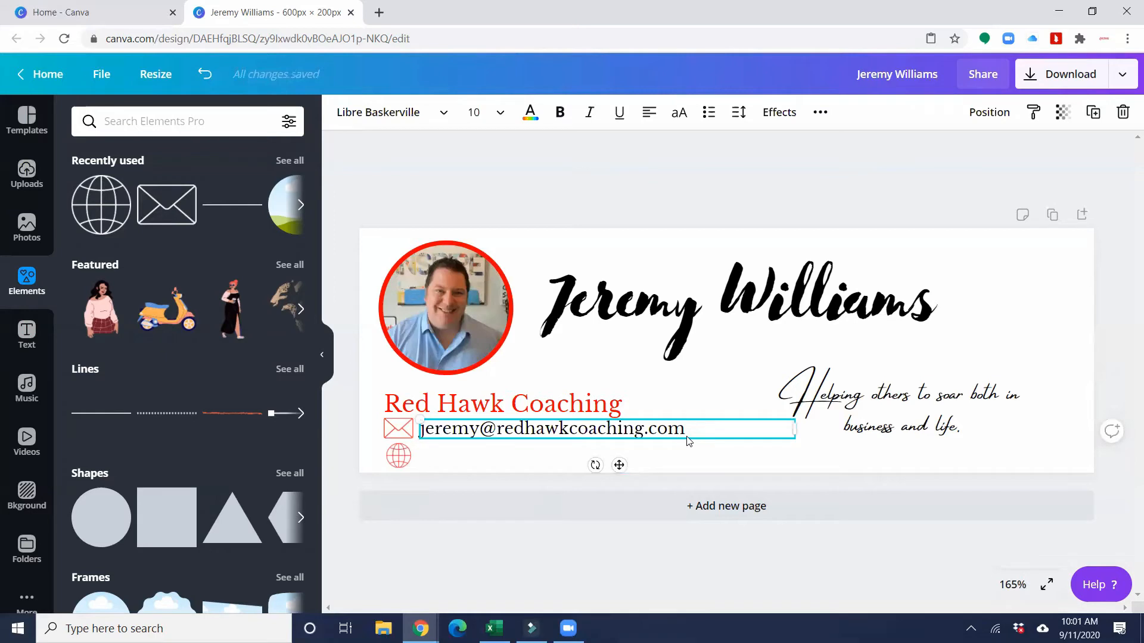
key(ctrl+d)
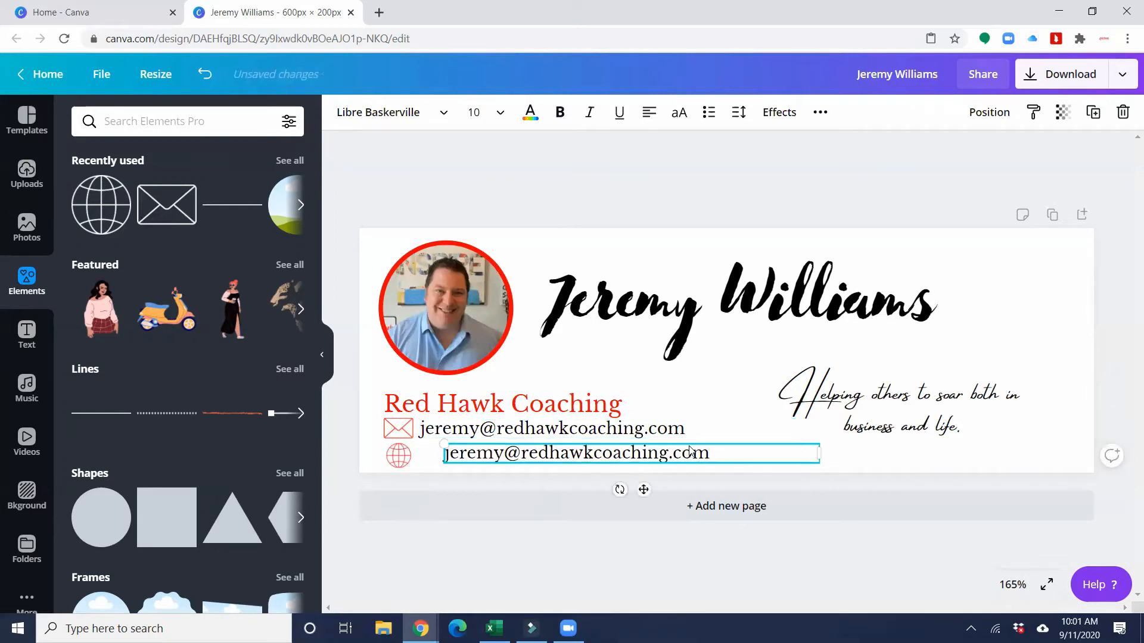
drag(690, 444, 365, 454)
click(686, 455)
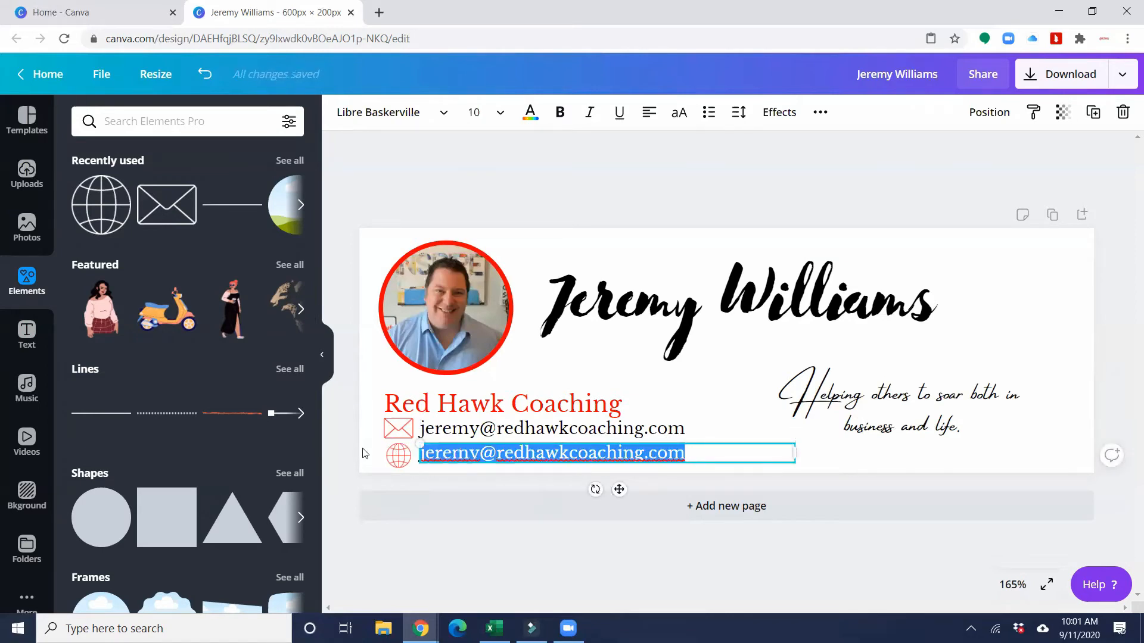
text(www.Red)
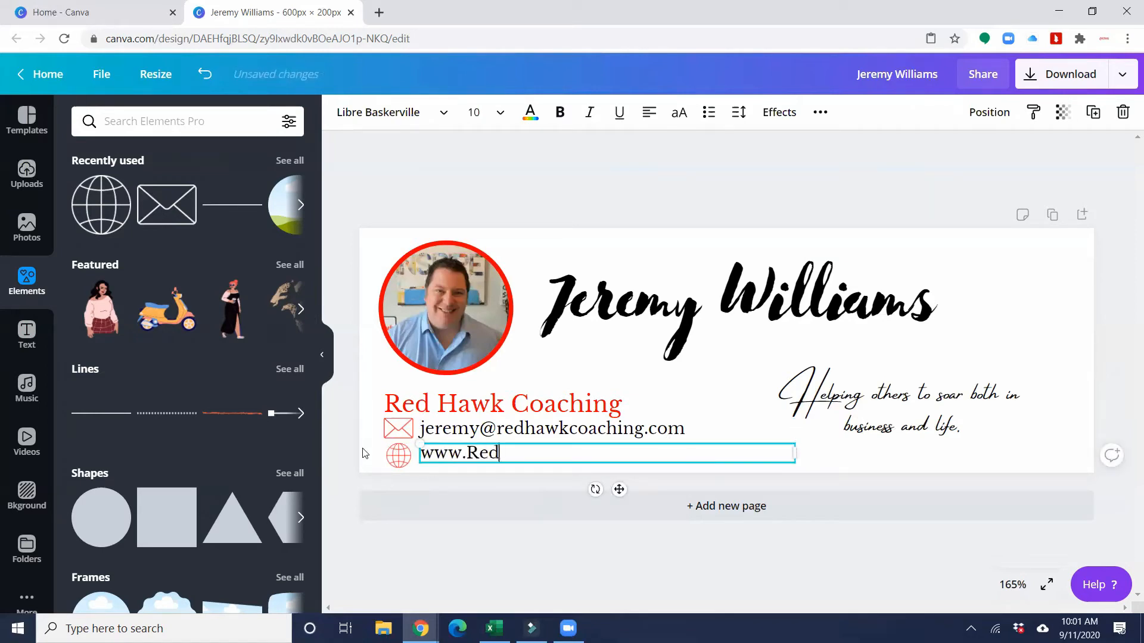
text(HawkCoaching.com)
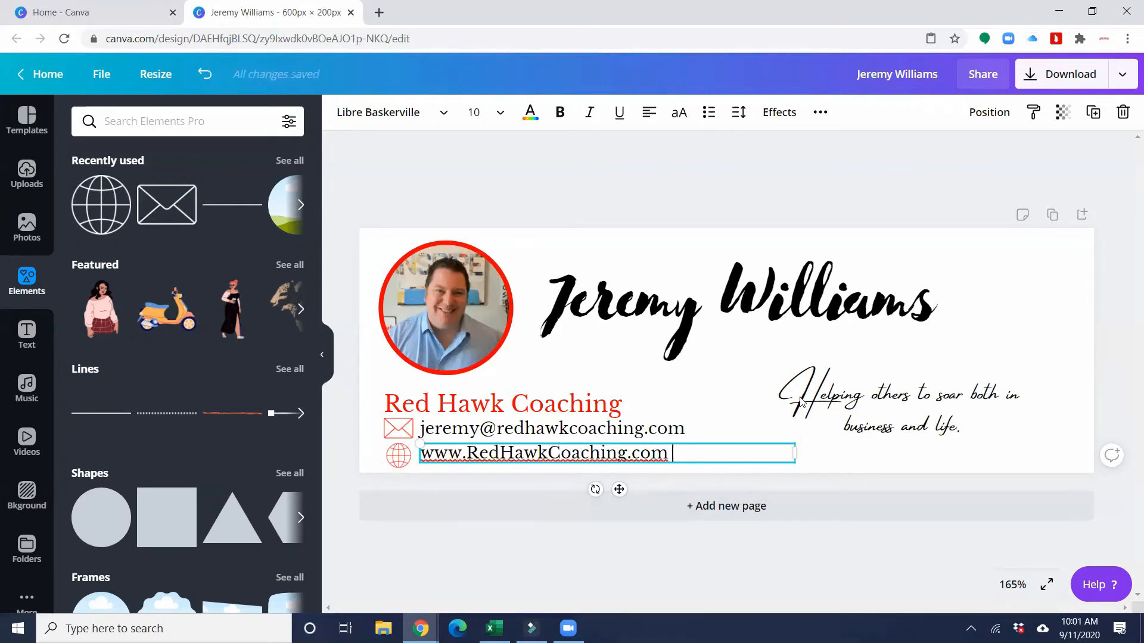
click(738, 344)
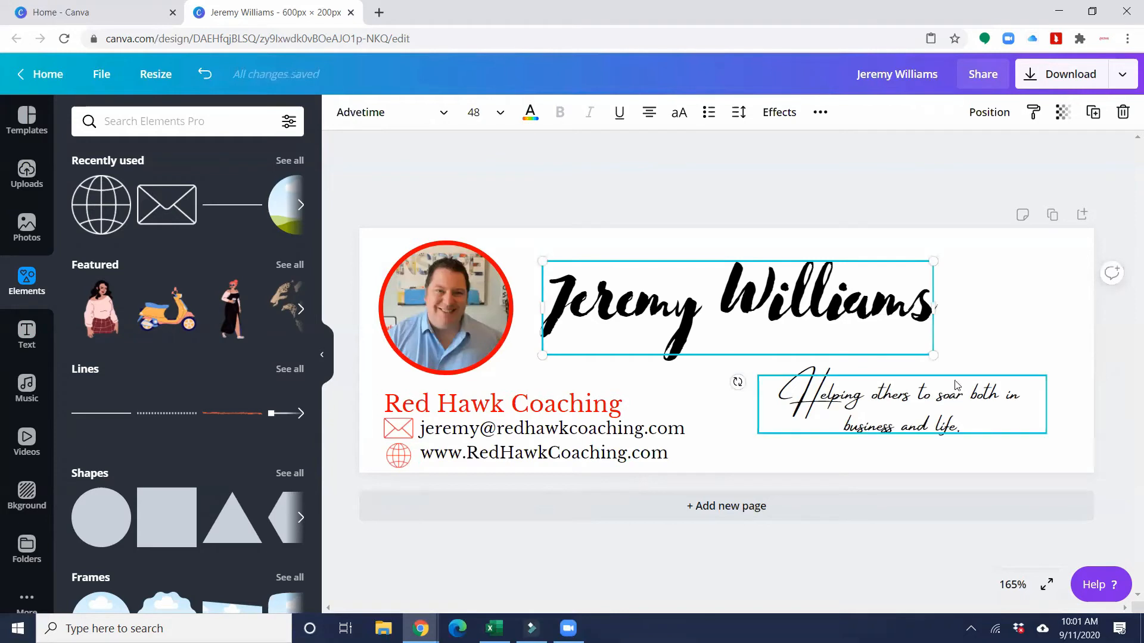
- Nudge the tagline down and shift the name heading slightly left and down
drag(959, 381, 961, 395)
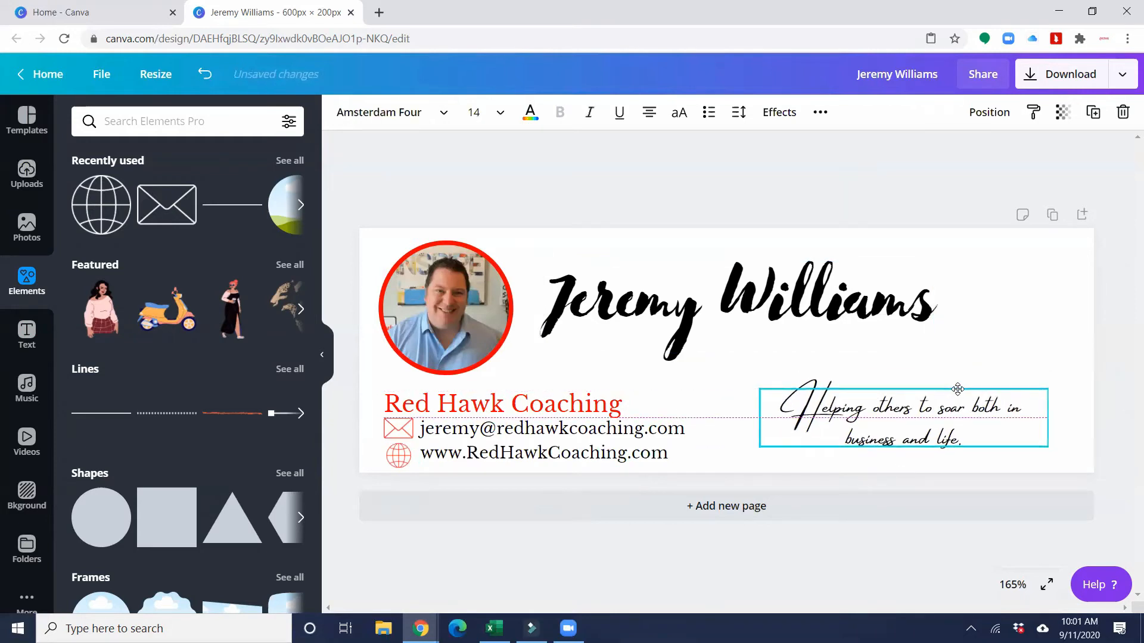
drag(800, 292, 771, 301)
click(1061, 310)
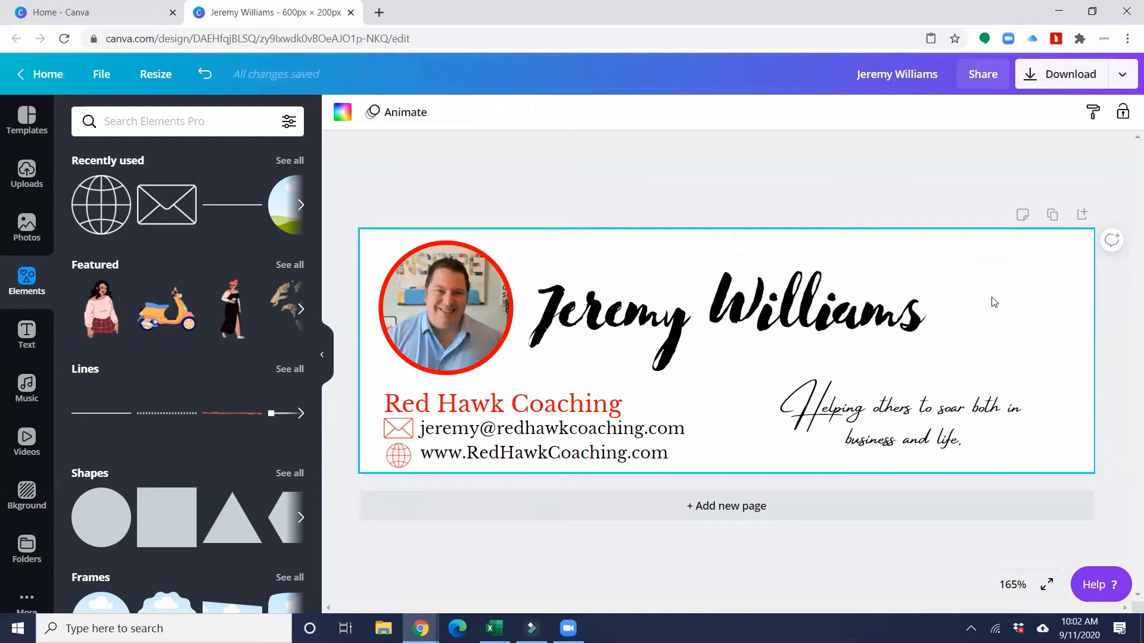
click(638, 206)
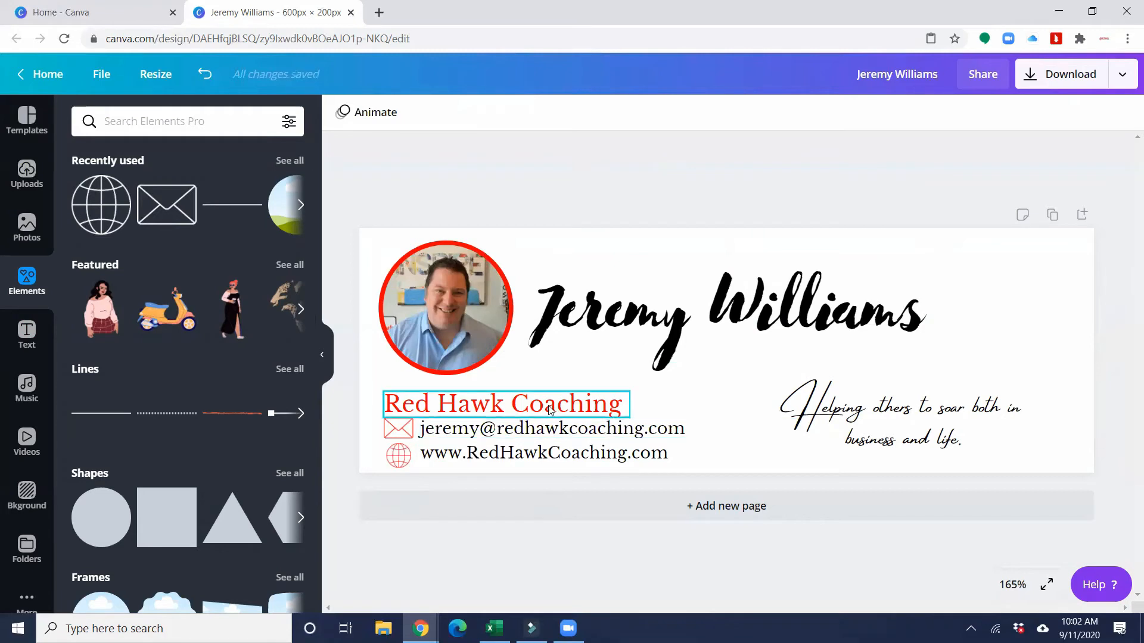
- Download the signature design as a PNG and dismiss the confirmation dialog
click(1048, 85)
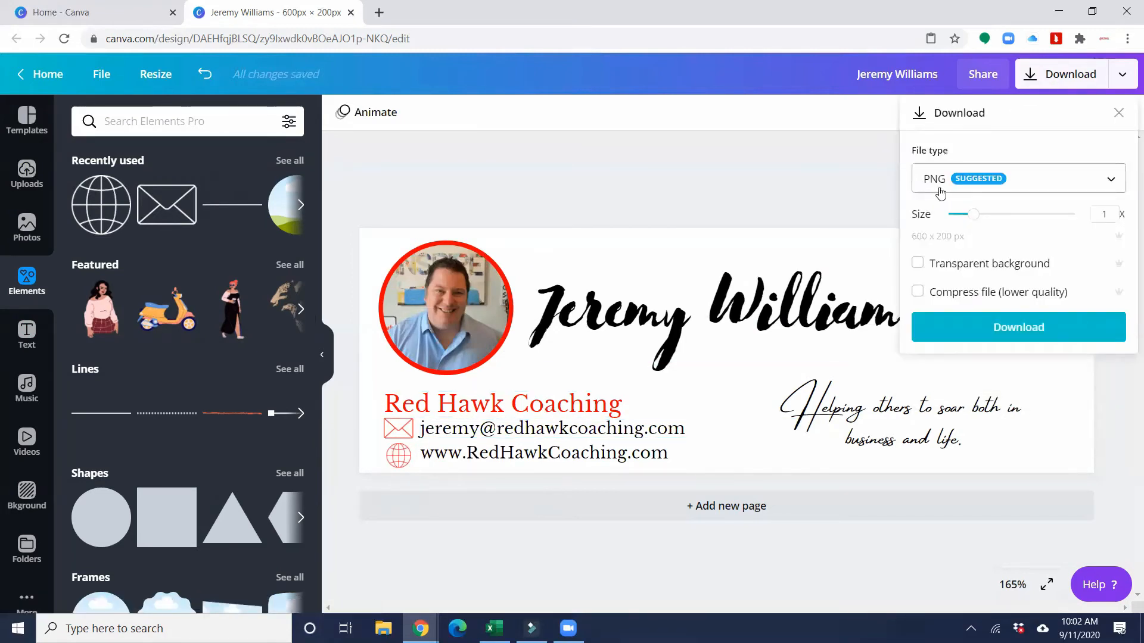
click(1022, 332)
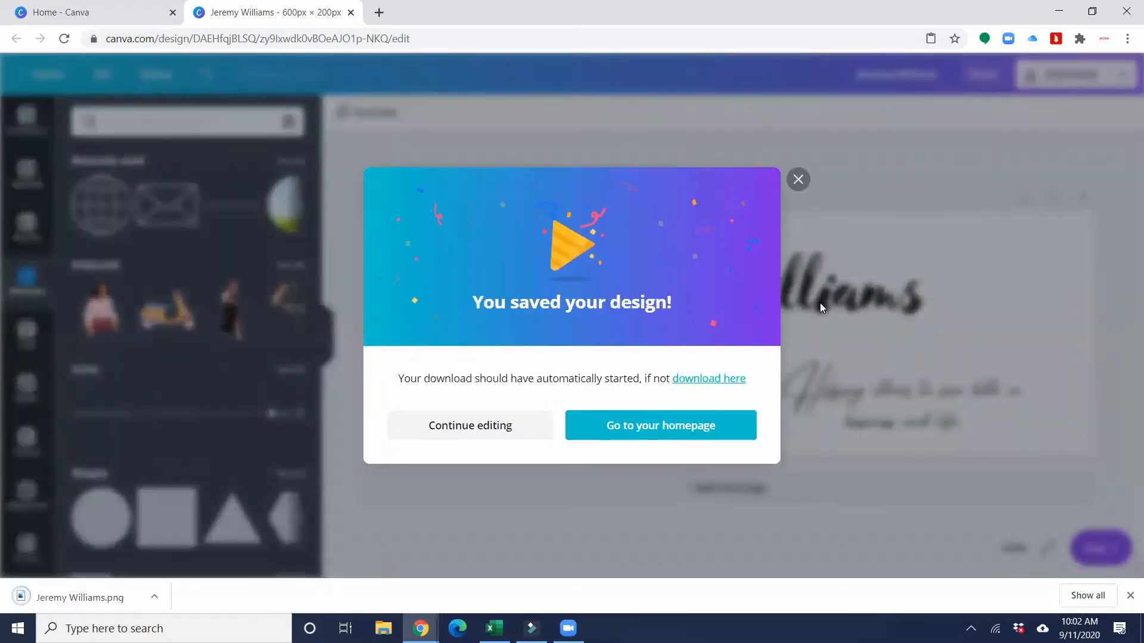
click(799, 179)
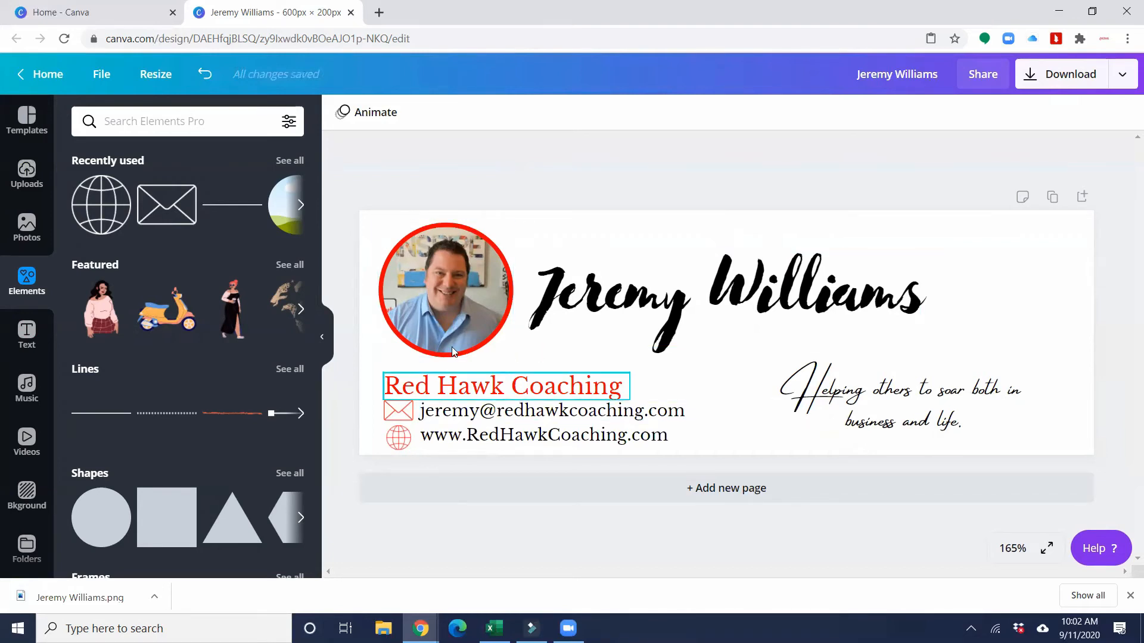
click(419, 629)
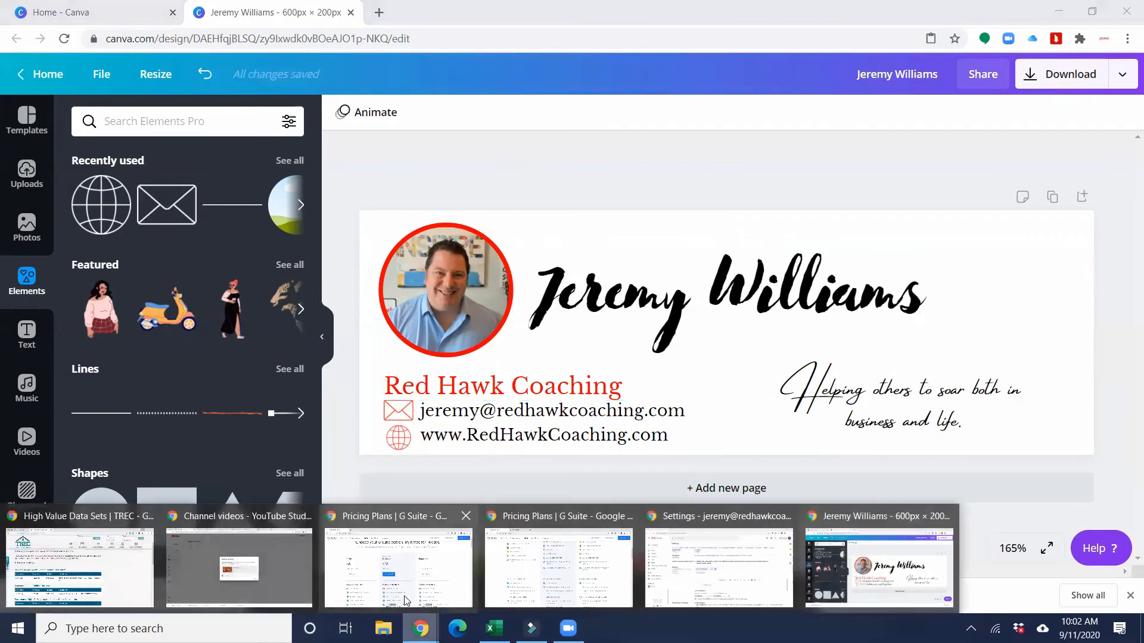
- Return to the Gmail Settings window and place the cursor in the empty signature editor
click(677, 562)
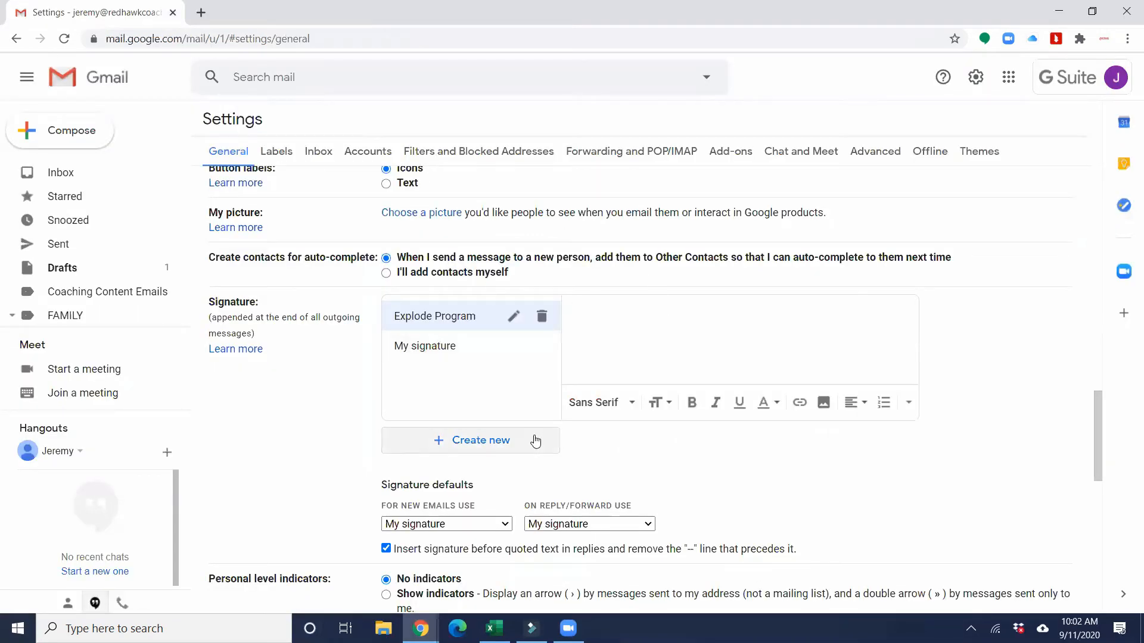
click(674, 314)
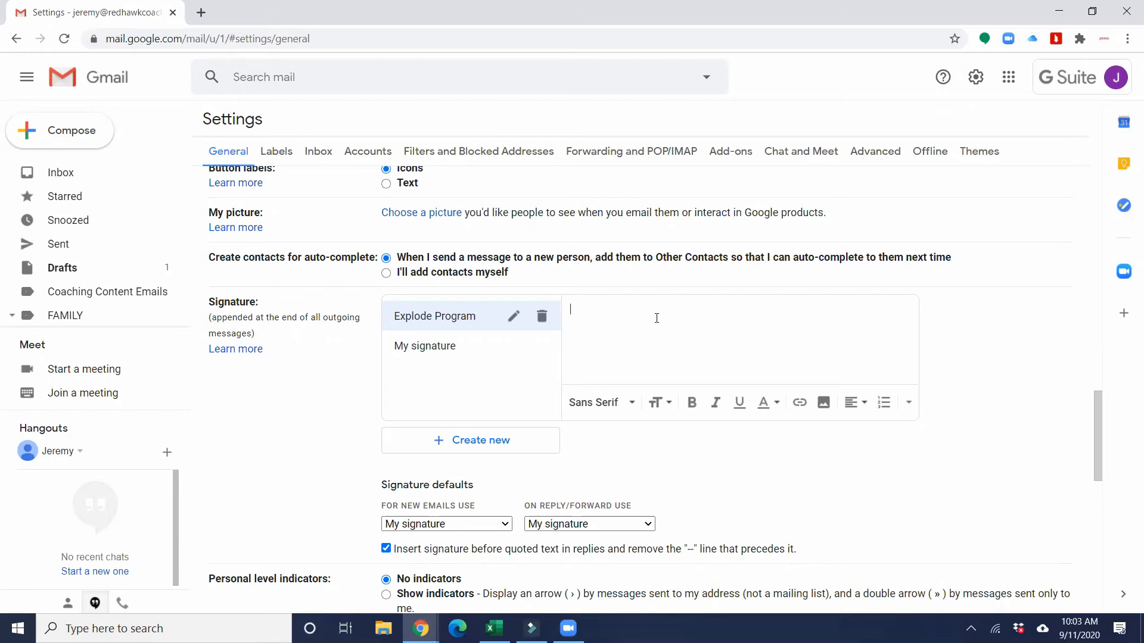
- Type 'Information About Brokerage Services' in small text, then add 'TREC Consumer Protection Notice'
text(Information About Brokerage Services)
drag(739, 316, 543, 319)
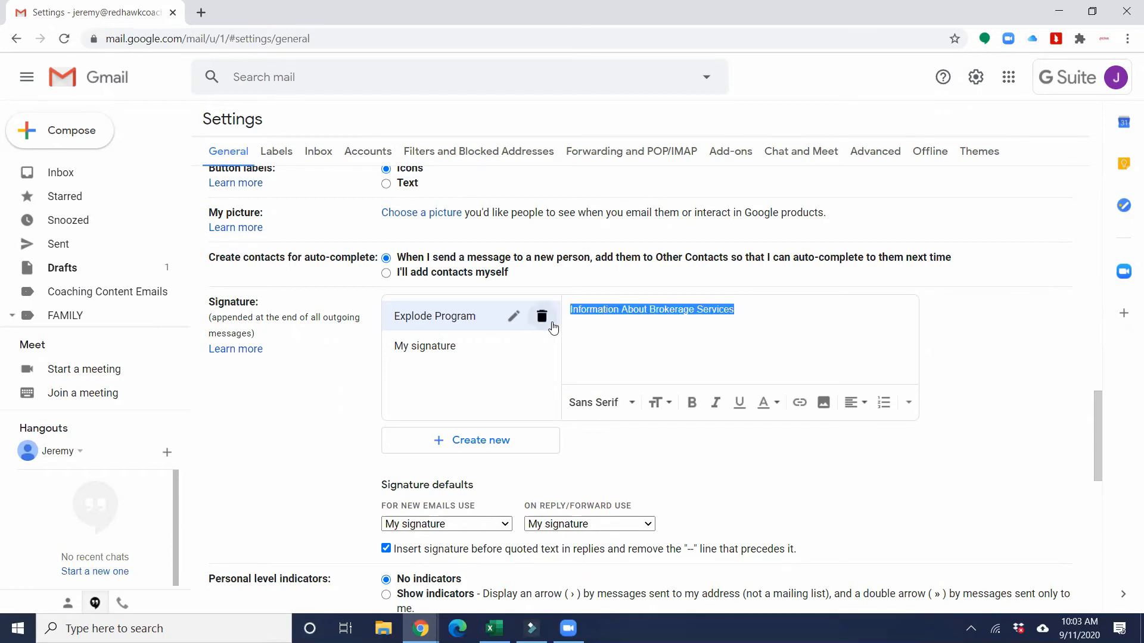
click(659, 404)
click(663, 406)
click(662, 405)
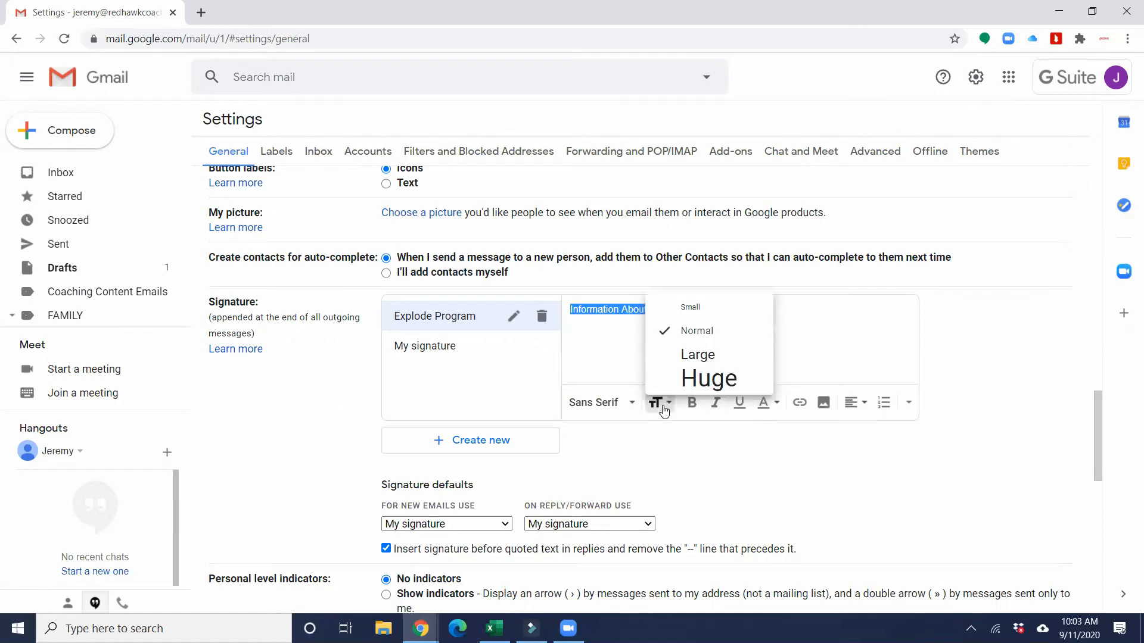
click(691, 307)
click(721, 310)
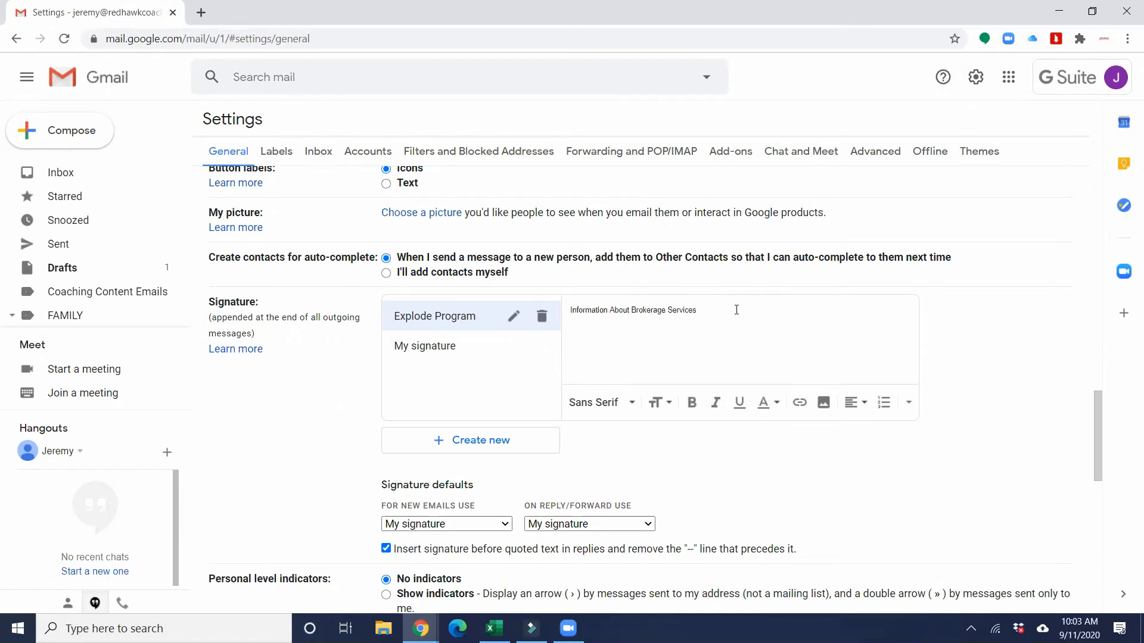
text(TREC Consumer Protection Notice)
- Leave the TREC notice unlinked and add 'Onward and Upward' after it
drag(693, 326, 568, 325)
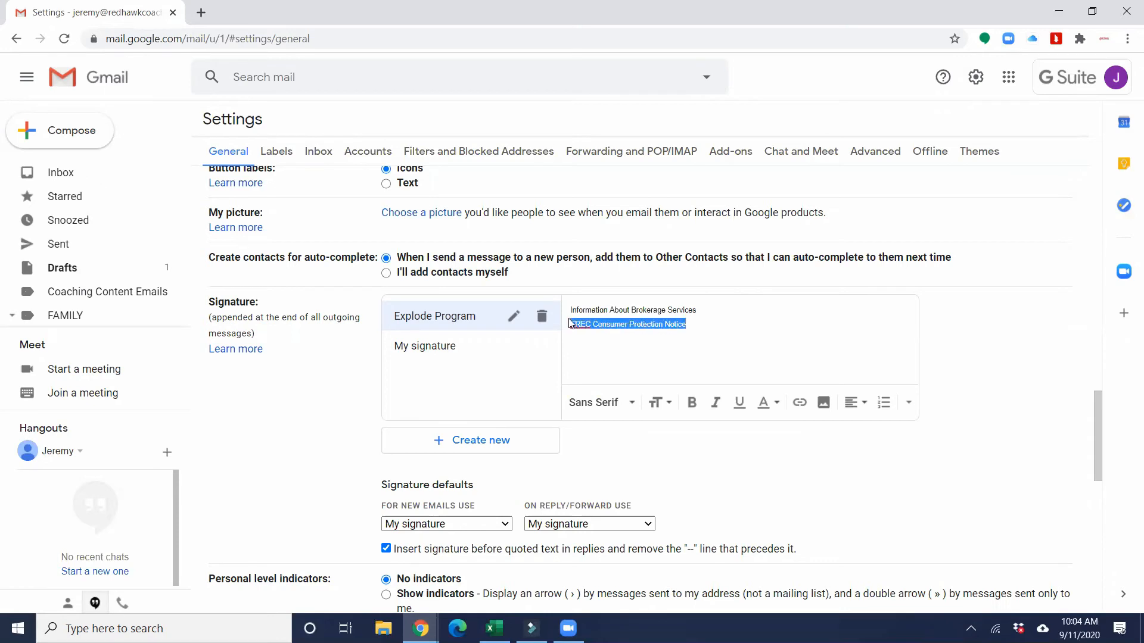
click(804, 409)
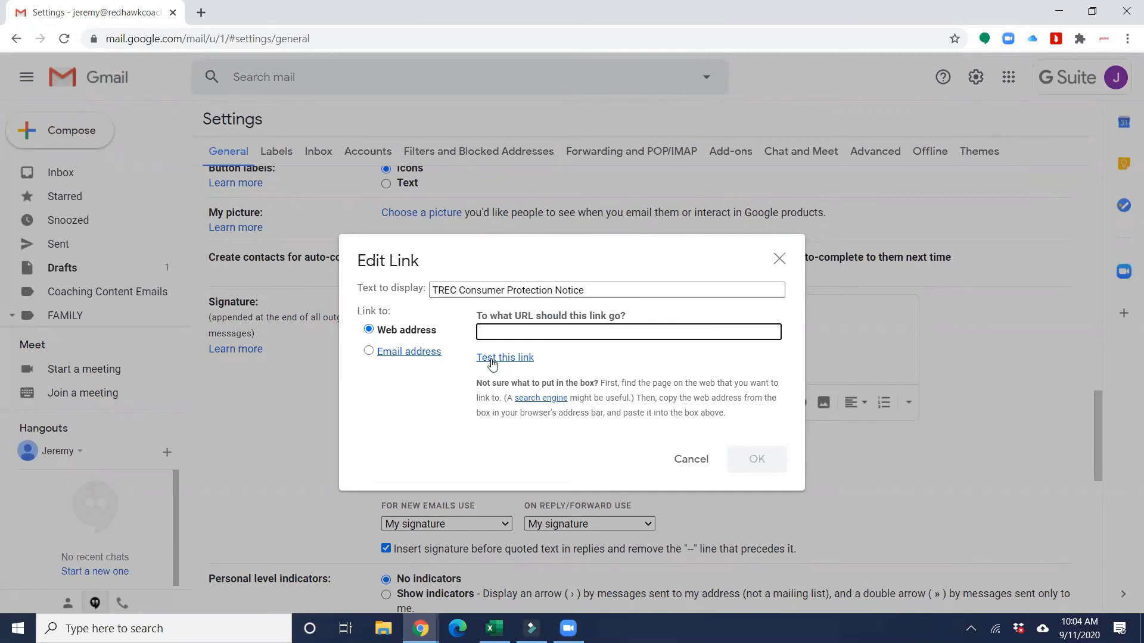
click(693, 461)
click(722, 328)
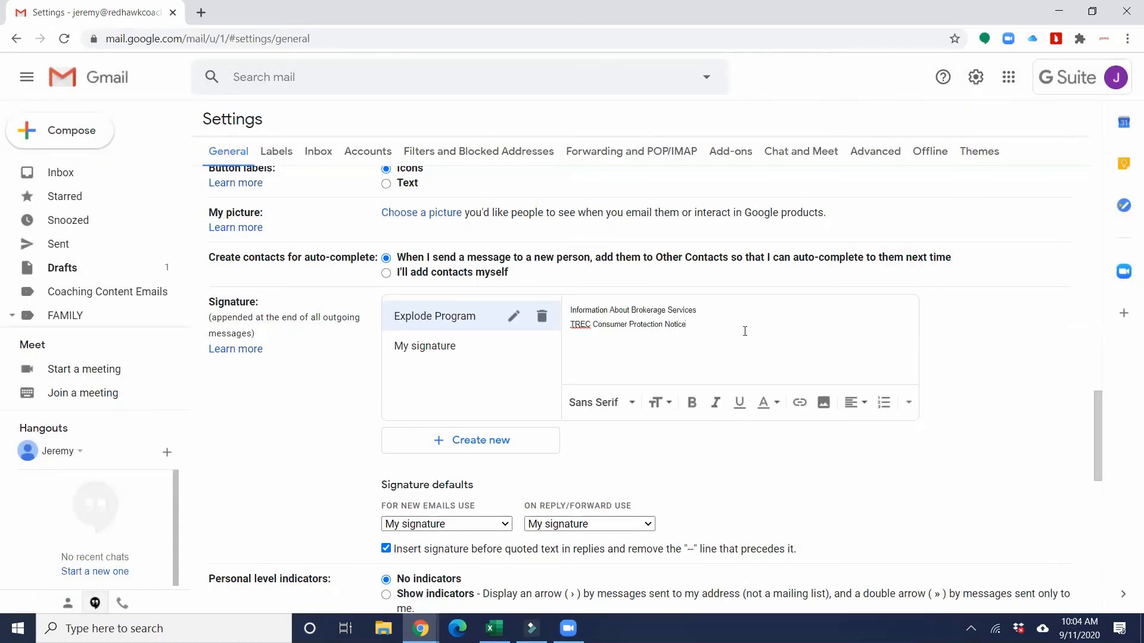
text(Onward and Upward,)
- Upload the downloaded Canva PNG banner from Downloads into the Explode Program signature below 'Onward and Upward.'
click(822, 406)
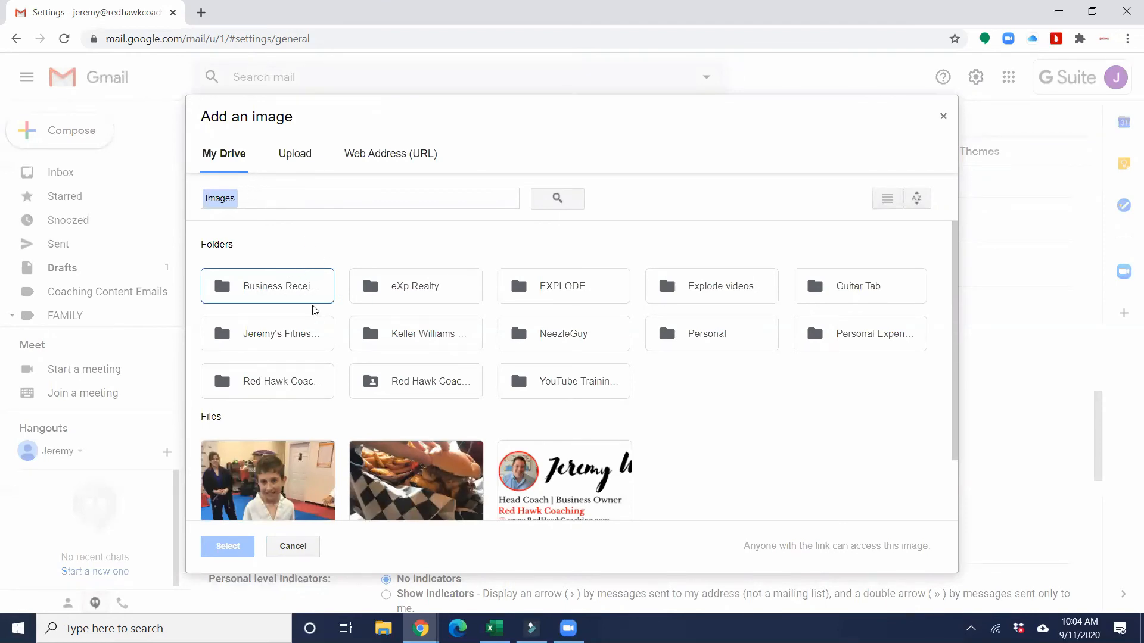
click(297, 157)
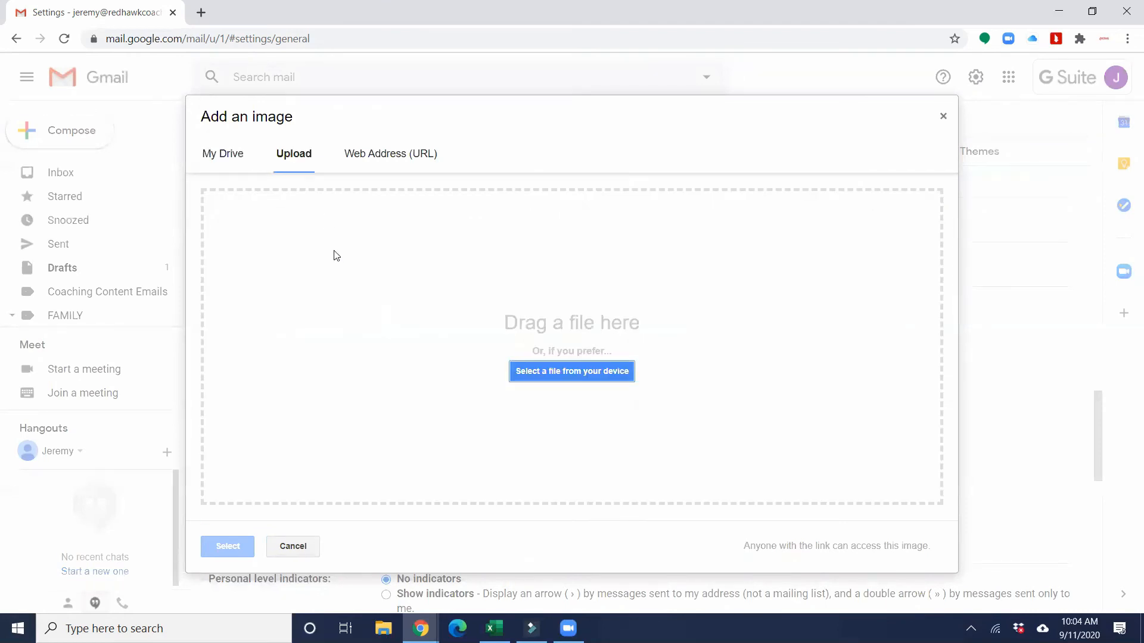
click(525, 369)
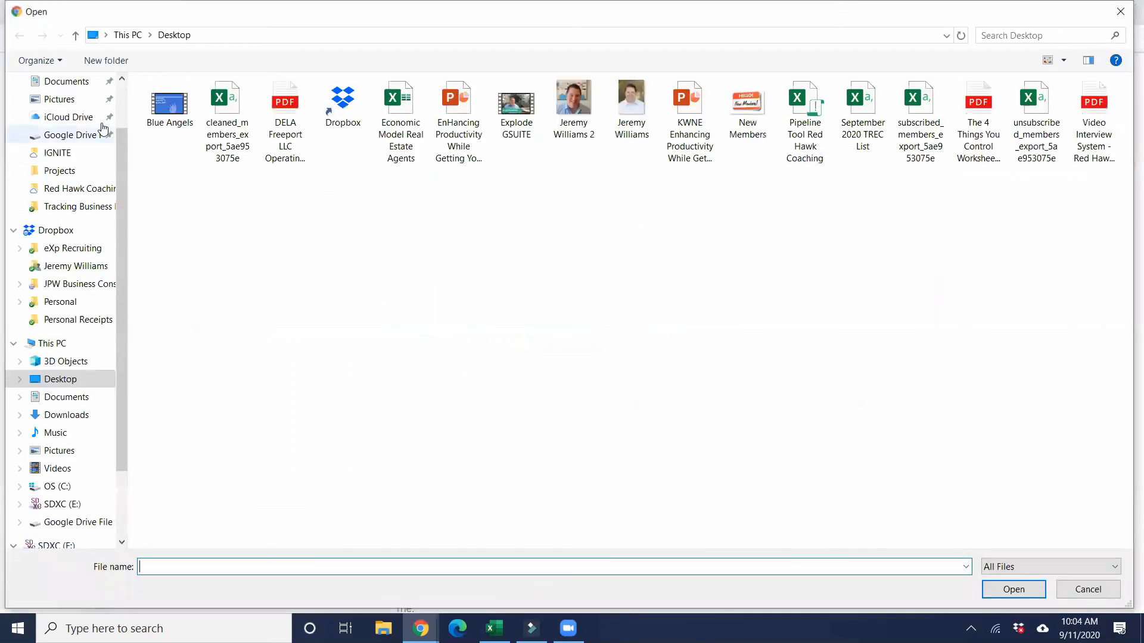
scroll(83, 125, up, 2)
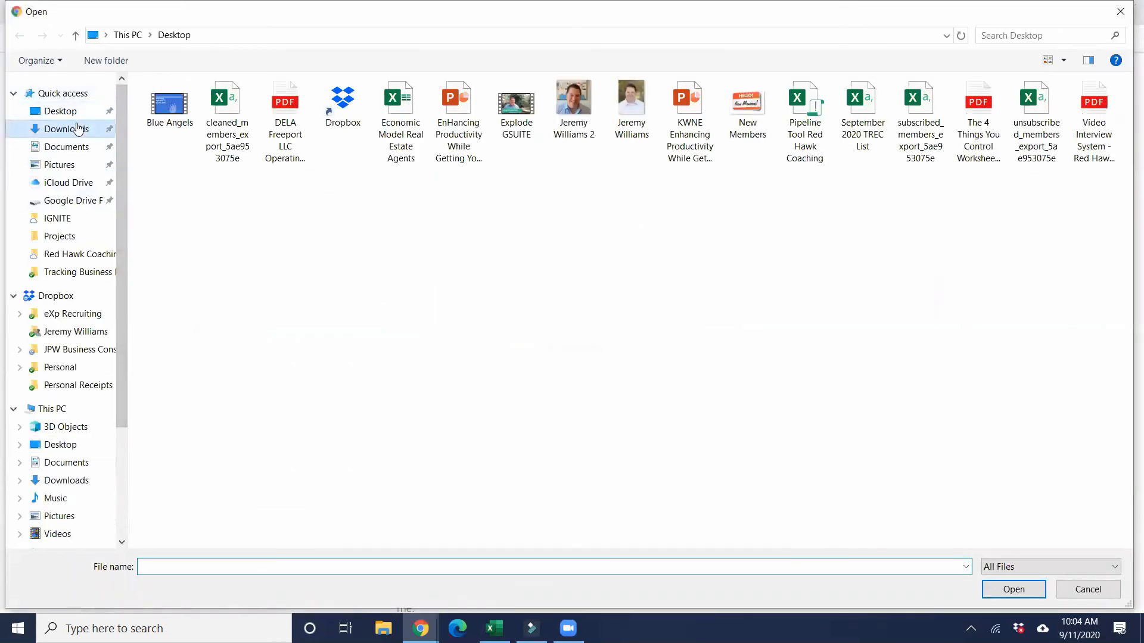
click(77, 128)
double_click(242, 175)
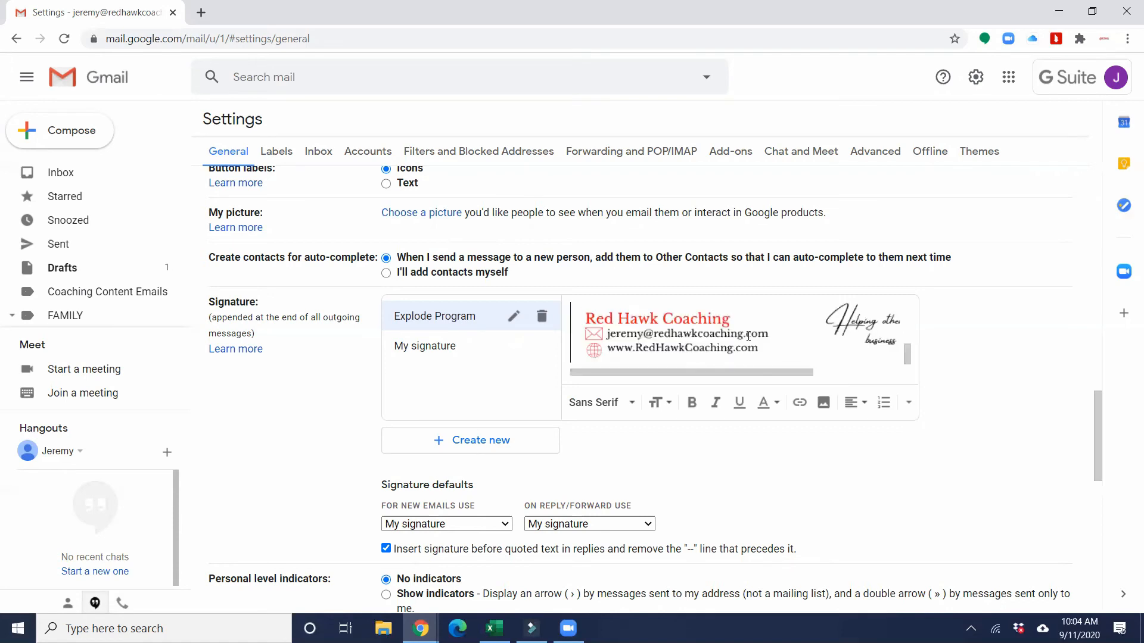
scroll(746, 344, up, 2)
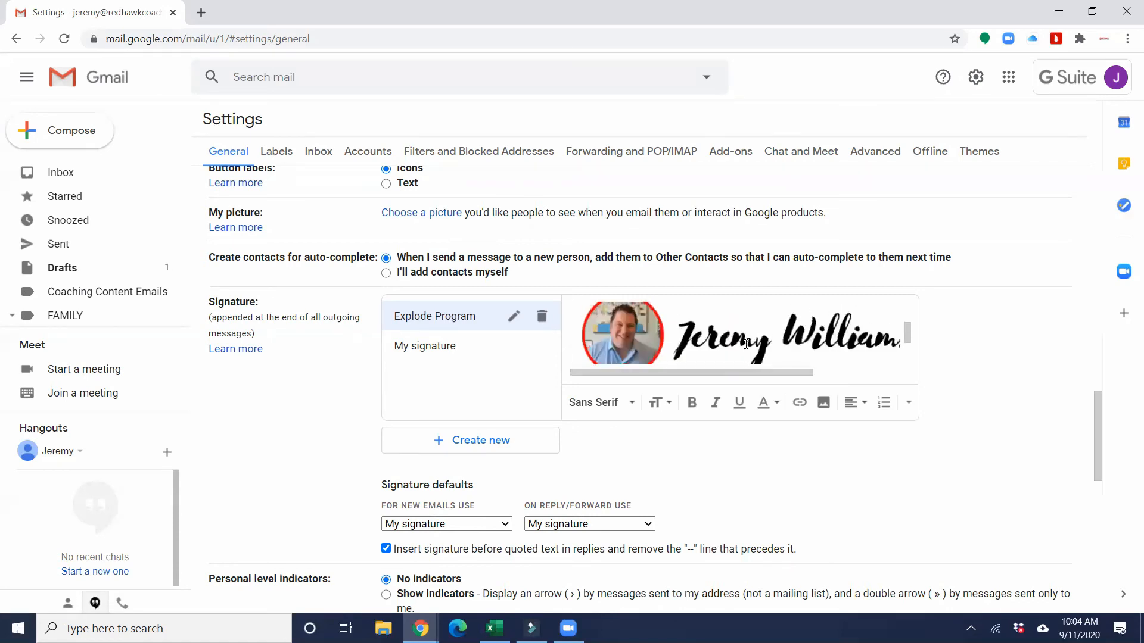
scroll(745, 344, down, 3)
scroll(736, 346, up, 3)
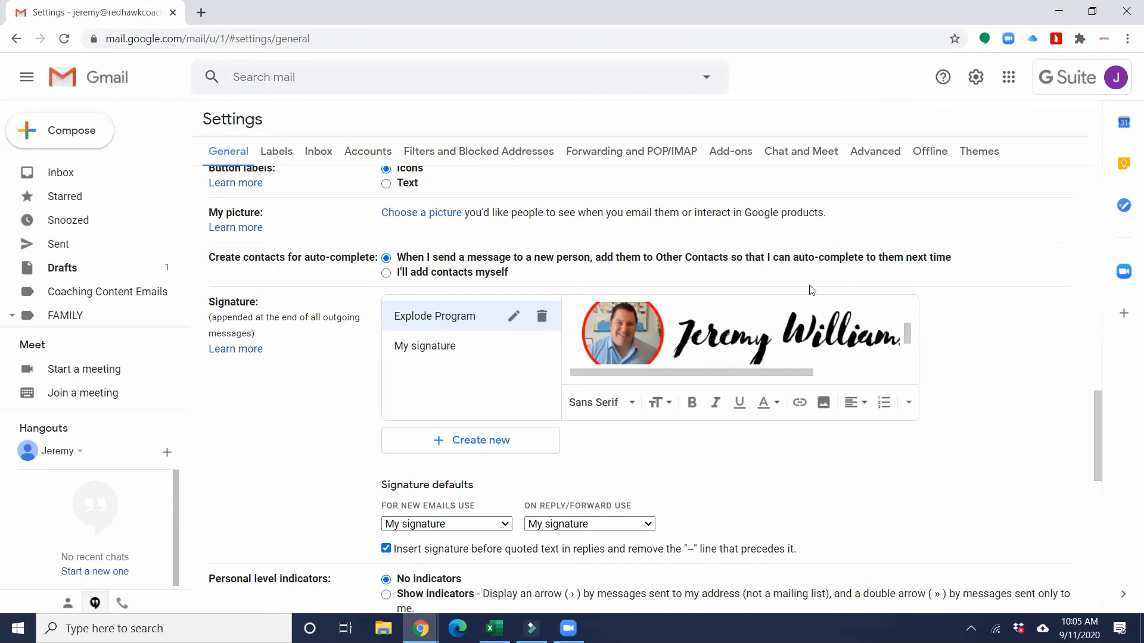
scroll(726, 342, down, 3)
scroll(815, 371, down, 10)
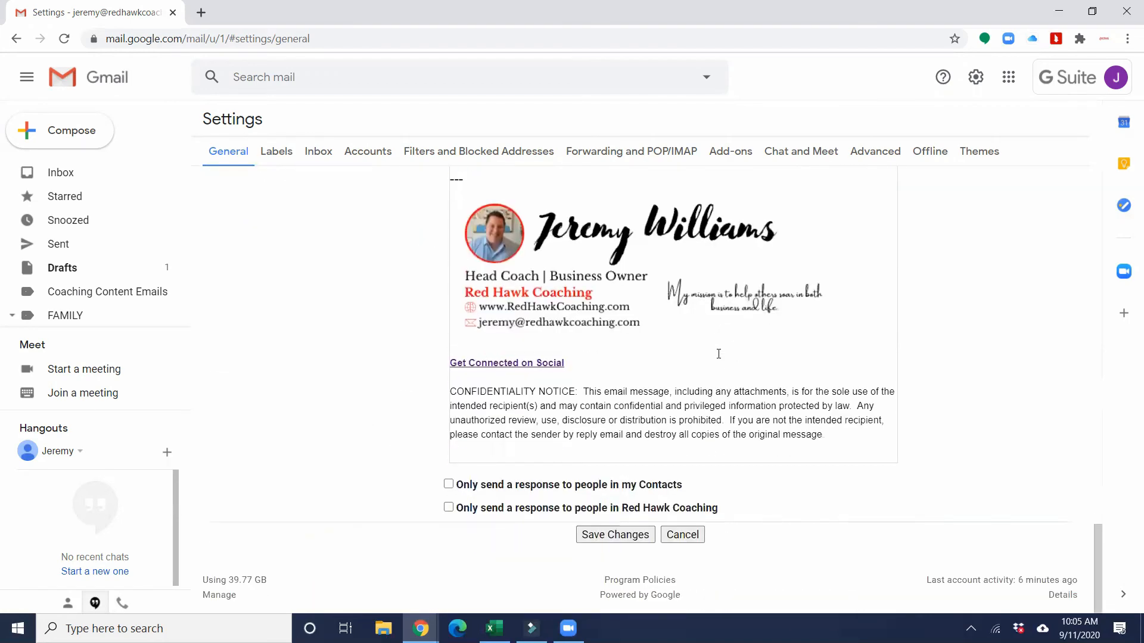
- Save the signature, compose a new message, and select its 'Get Connected on Social' link text
click(620, 538)
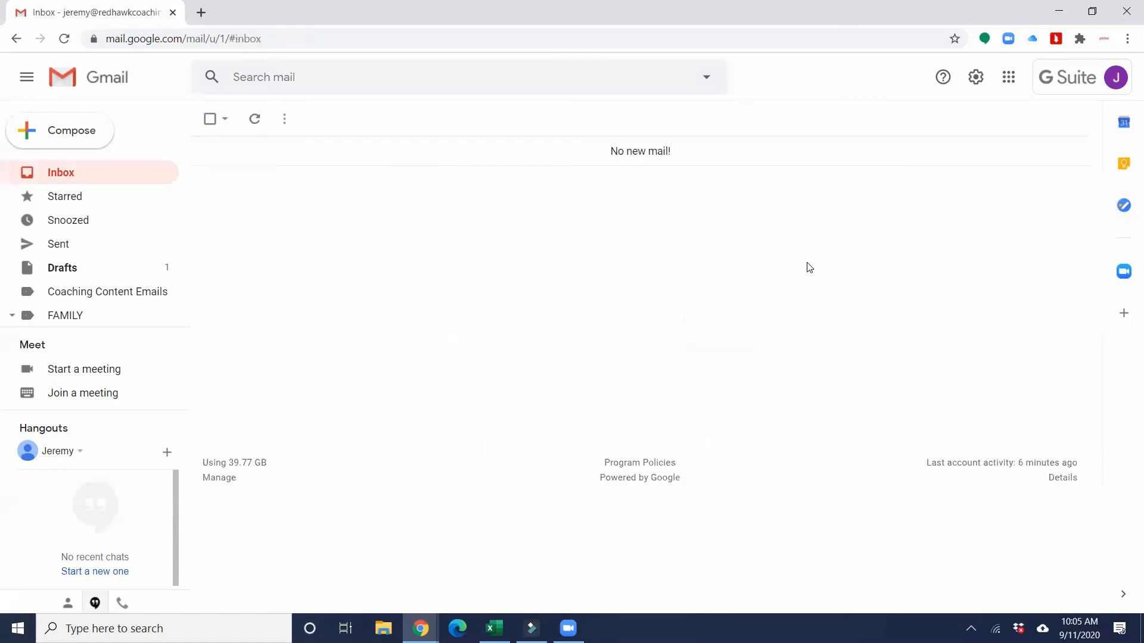
click(92, 140)
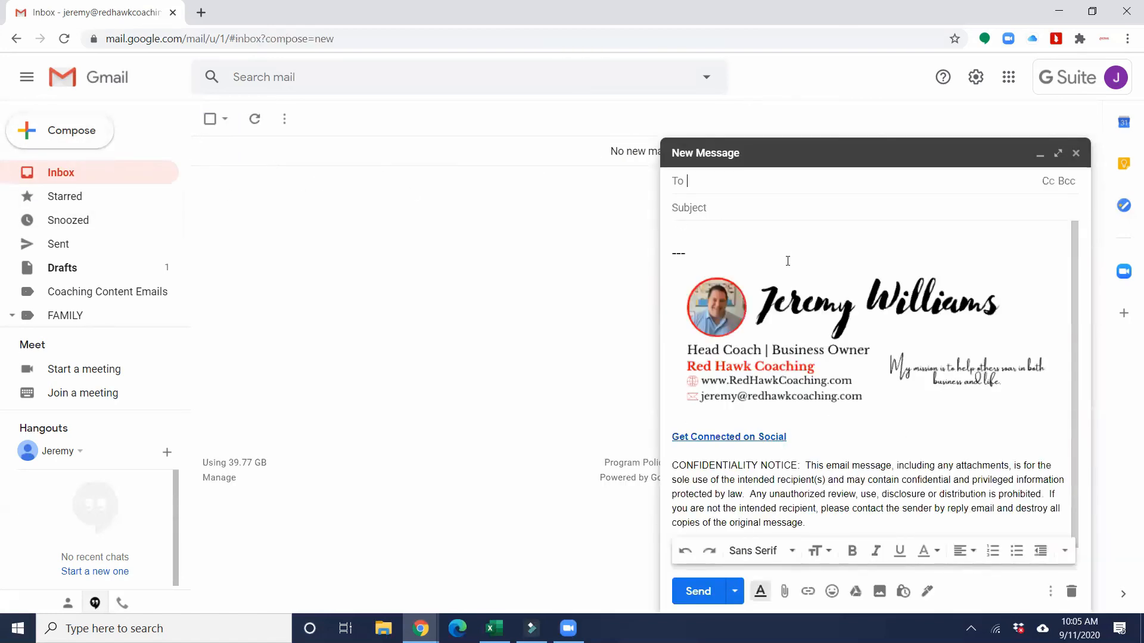
click(765, 270)
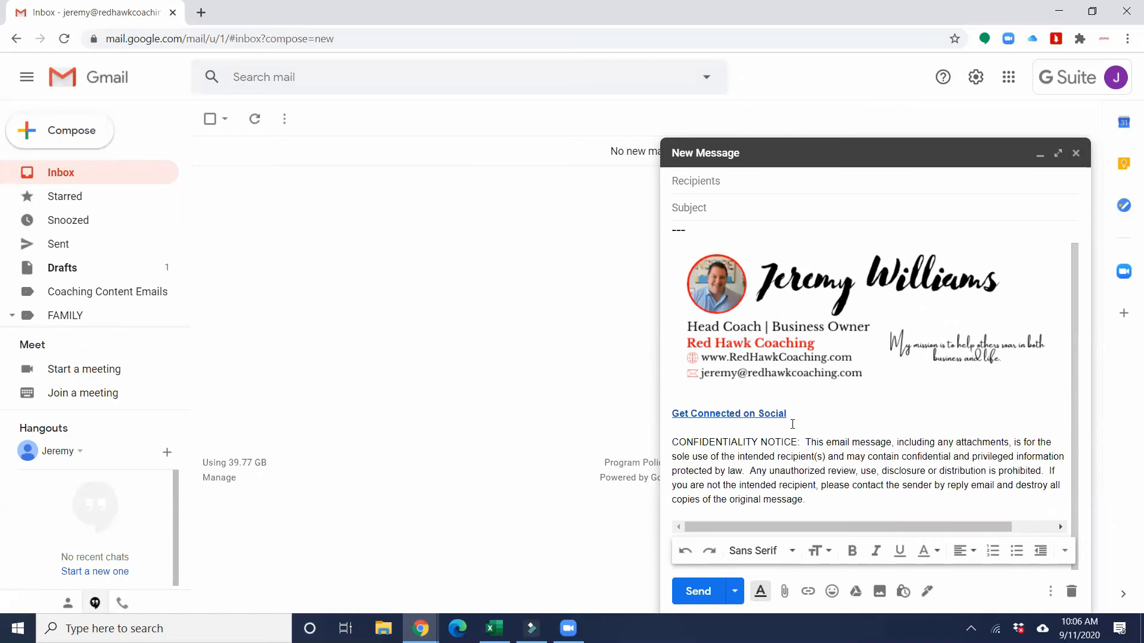
drag(787, 413, 671, 414)
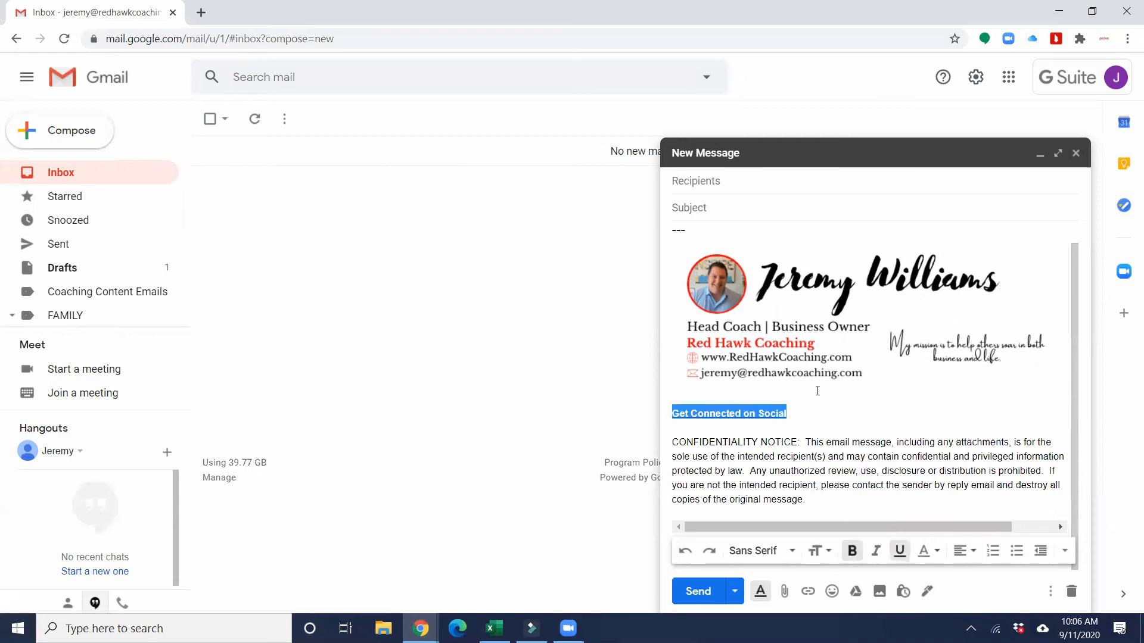